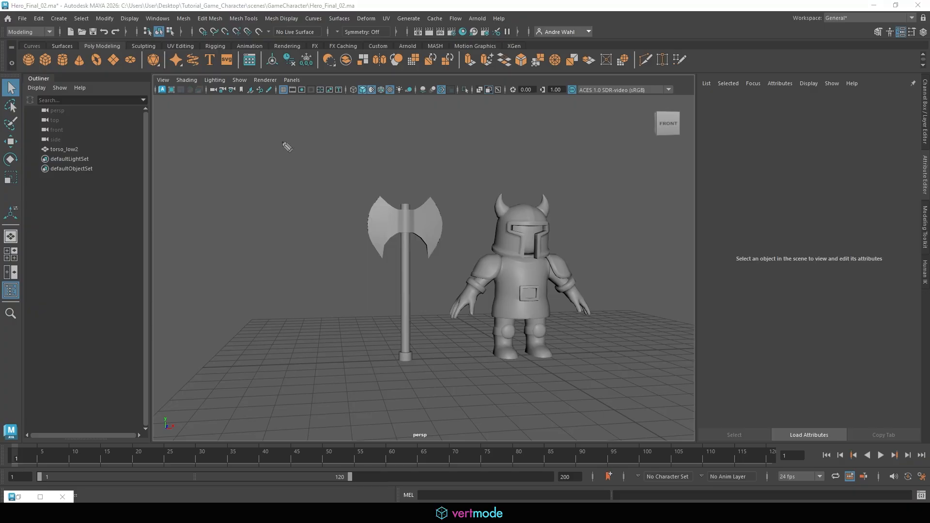
{"action": "mouse_move", "coordinate": [173, 117]}
{"action": "left_mouse_down"}
{"action": "mouse_move", "coordinate": [197, 135]}
{"action": "mouse_move", "coordinate": [208, 171]}
{"action": "mouse_move", "coordinate": [269, 128]}
{"action": "mouse_move", "coordinate": [305, 137]}
{"action": "mouse_move", "coordinate": [391, 129]}
{"action": "left_mouse_up"}
{"action": "mouse_move", "coordinate": [517, 107]}
{"action": "left_mouse_down"}
{"action": "mouse_move", "coordinate": [526, 123]}
{"action": "mouse_move", "coordinate": [577, 124]}
{"action": "mouse_move", "coordinate": [570, 149]}
{"action": "left_mouse_up"}
{"action": "left_click_drag", "start_coordinate": [567, 108], "coordinate": [568, 146]}
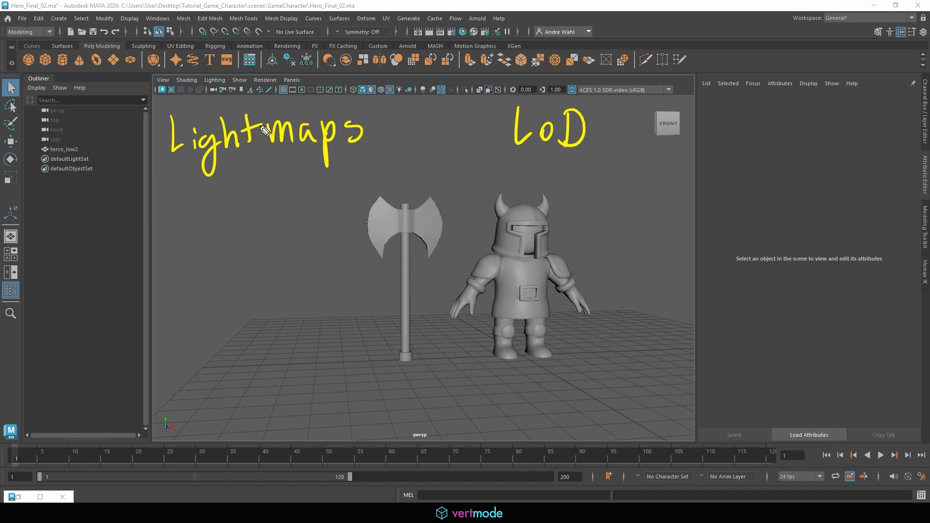
{"action": "left_click_drag", "start_coordinate": [165, 190], "coordinate": [202, 198]}
{"action": "left_click_drag", "start_coordinate": [202, 186], "coordinate": [219, 200]}
{"action": "left_click_drag", "start_coordinate": [242, 179], "coordinate": [264, 201]}
{"action": "mouse_move", "coordinate": [268, 179]}
{"action": "left_mouse_down"}
{"action": "mouse_move", "coordinate": [277, 201]}
{"action": "mouse_move", "coordinate": [283, 179]}
{"action": "mouse_move", "coordinate": [317, 196]}
{"action": "mouse_move", "coordinate": [304, 199]}
{"action": "left_mouse_up"}
{"action": "mouse_move", "coordinate": [324, 190]}
{"action": "left_mouse_down"}
{"action": "mouse_move", "coordinate": [348, 193]}
{"action": "mouse_move", "coordinate": [364, 178]}
{"action": "left_mouse_up"}
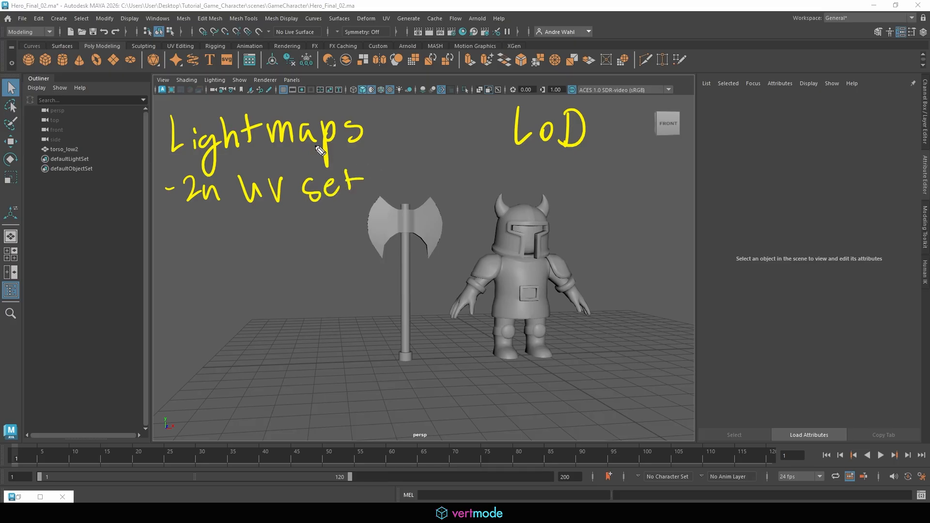
{"action": "left_click_drag", "start_coordinate": [192, 217], "coordinate": [217, 220]}
{"action": "left_click_drag", "start_coordinate": [223, 217], "coordinate": [240, 227]}
{"action": "left_click_drag", "start_coordinate": [233, 218], "coordinate": [256, 217]}
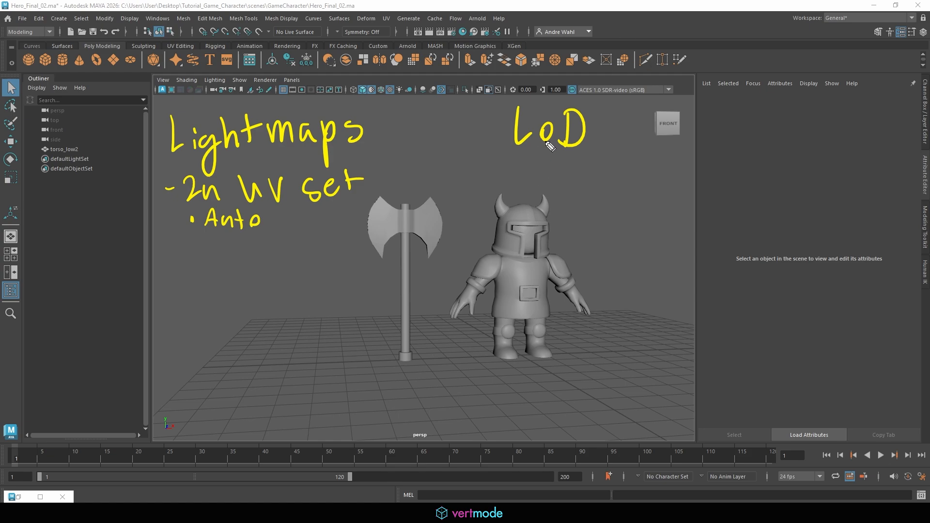
{"action": "left_click_drag", "start_coordinate": [530, 155], "coordinate": [526, 176]}
{"action": "mouse_move", "coordinate": [543, 161]}
{"action": "left_mouse_down"}
{"action": "mouse_move", "coordinate": [572, 167]}
{"action": "mouse_move", "coordinate": [584, 150]}
{"action": "mouse_move", "coordinate": [580, 174]}
{"action": "mouse_move", "coordinate": [650, 162]}
{"action": "mouse_move", "coordinate": [659, 175]}
{"action": "mouse_move", "coordinate": [722, 154]}
{"action": "mouse_move", "coordinate": [750, 164]}
{"action": "left_mouse_up"}
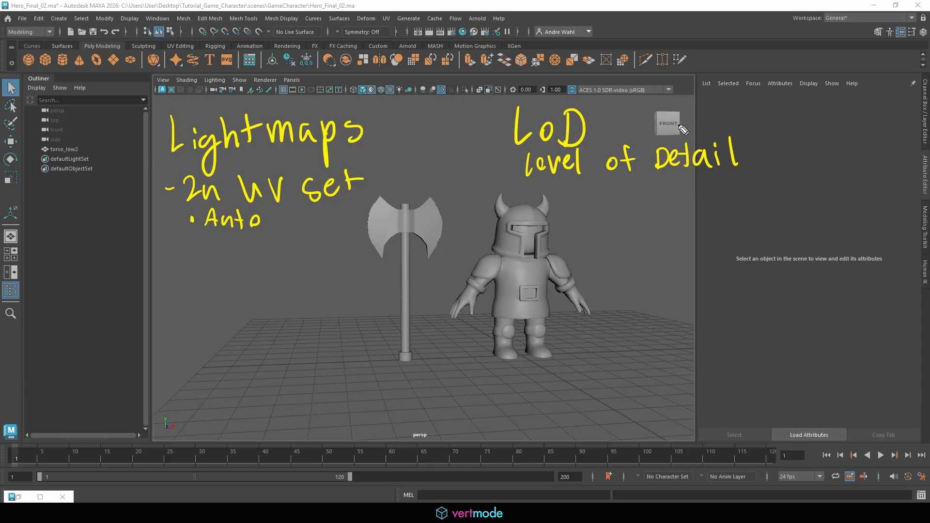
{"action": "mouse_move", "coordinate": [557, 190]}
{"action": "left_mouse_down"}
{"action": "mouse_move", "coordinate": [635, 198]}
{"action": "mouse_move", "coordinate": [679, 187]}
{"action": "mouse_move", "coordinate": [745, 204]}
{"action": "left_mouse_up"}
{"action": "left_click", "coordinate": [581, 226]}
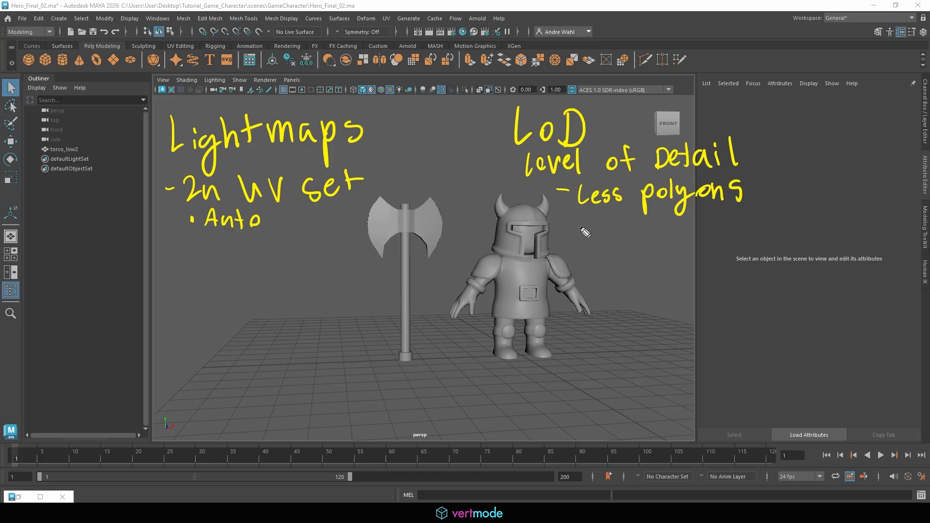
{"action": "mouse_move", "coordinate": [589, 234]}
{"action": "left_mouse_down"}
{"action": "mouse_move", "coordinate": [702, 226]}
{"action": "mouse_move", "coordinate": [734, 239]}
{"action": "left_mouse_up"}
{"action": "left_click", "coordinate": [587, 251]}
{"action": "mouse_move", "coordinate": [591, 255]}
{"action": "left_mouse_down"}
{"action": "mouse_move", "coordinate": [690, 256]}
{"action": "mouse_move", "coordinate": [694, 266]}
{"action": "left_mouse_up"}
{"action": "left_click_drag", "start_coordinate": [605, 271], "coordinate": [726, 270]}
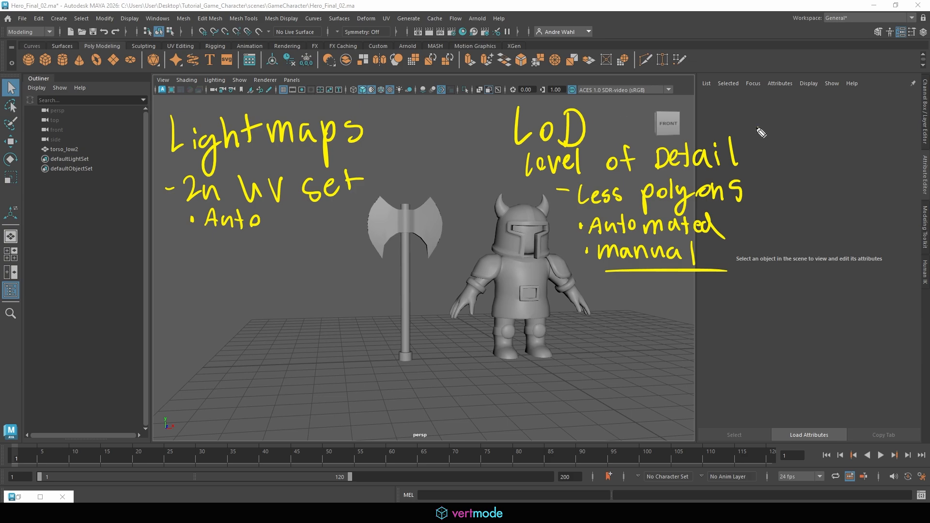
{"action": "mouse_move", "coordinate": [757, 128]}
{"action": "left_mouse_down"}
{"action": "mouse_move", "coordinate": [796, 231]}
{"action": "mouse_move", "coordinate": [773, 266]}
{"action": "left_mouse_up"}
{"action": "mouse_move", "coordinate": [819, 145]}
{"action": "left_mouse_down"}
{"action": "mouse_move", "coordinate": [834, 156]}
{"action": "mouse_move", "coordinate": [909, 142]}
{"action": "left_mouse_up"}
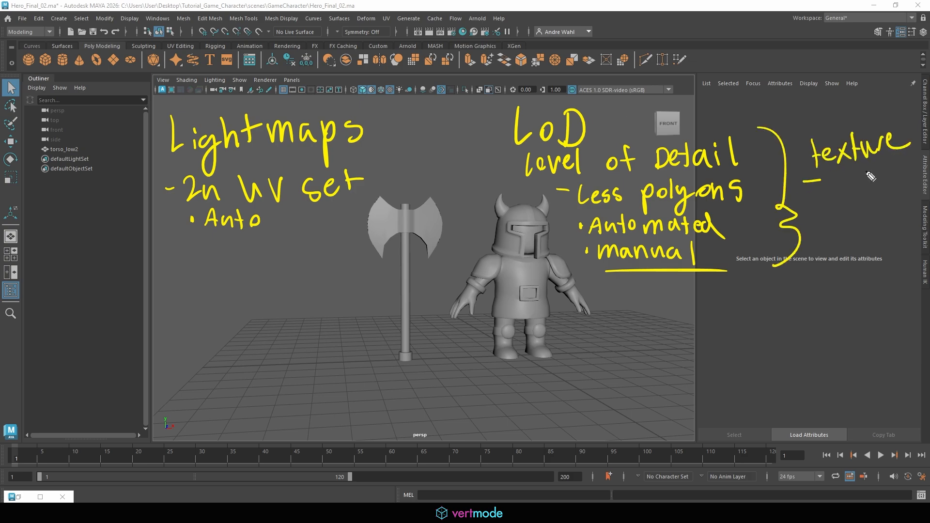
{"action": "left_click_drag", "start_coordinate": [804, 181], "coordinate": [900, 163]}
{"action": "mouse_move", "coordinate": [194, 253]}
{"action": "left_mouse_down"}
{"action": "mouse_move", "coordinate": [151, 136]}
{"action": "mouse_move", "coordinate": [167, 102]}
{"action": "mouse_move", "coordinate": [298, 250]}
{"action": "left_mouse_up"}
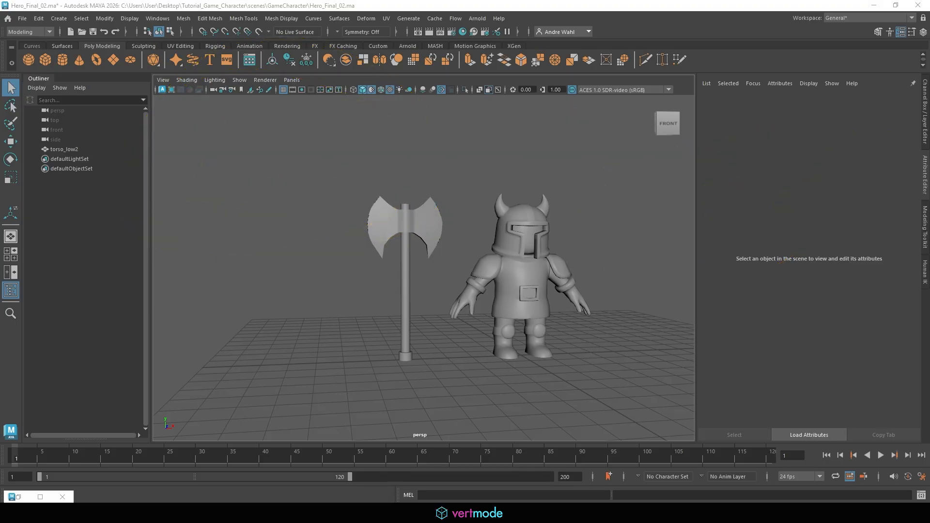
Switch to the browser, read the Light Map Texture Coordinates section of the Polycount wiki's Light map page, and close the browser.
{"action": "left_click", "coordinate": [97, 513]}
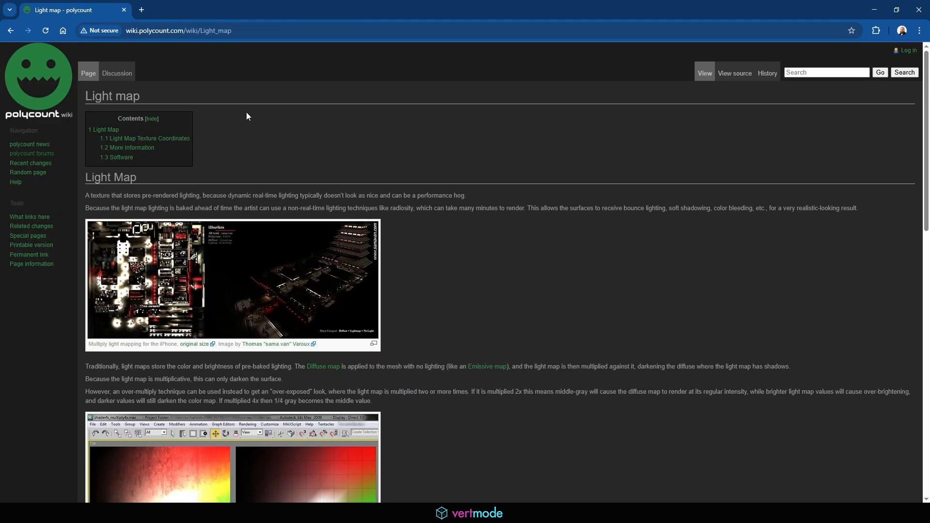
{"action": "scroll", "coordinate": [320, 92], "scroll_direction": "down", "scroll_amount": 14}
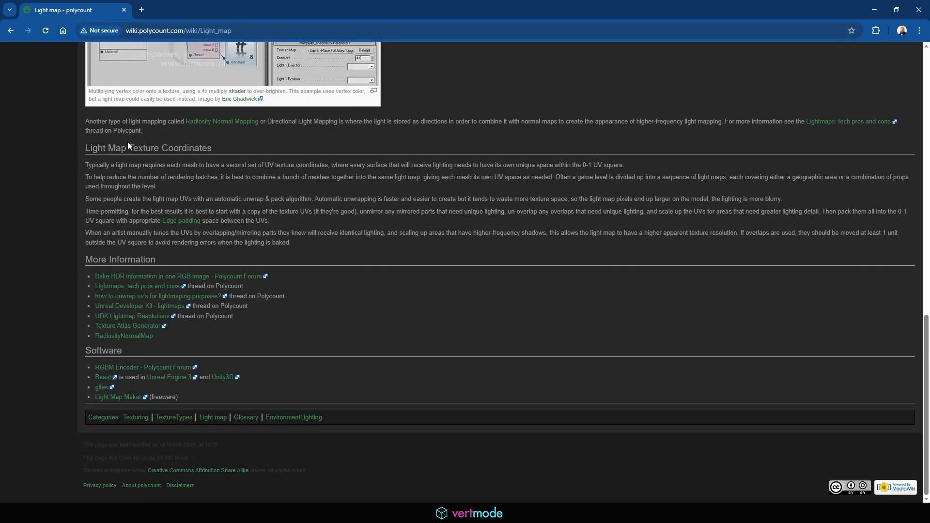
{"action": "left_click_drag", "start_coordinate": [96, 146], "coordinate": [235, 153]}
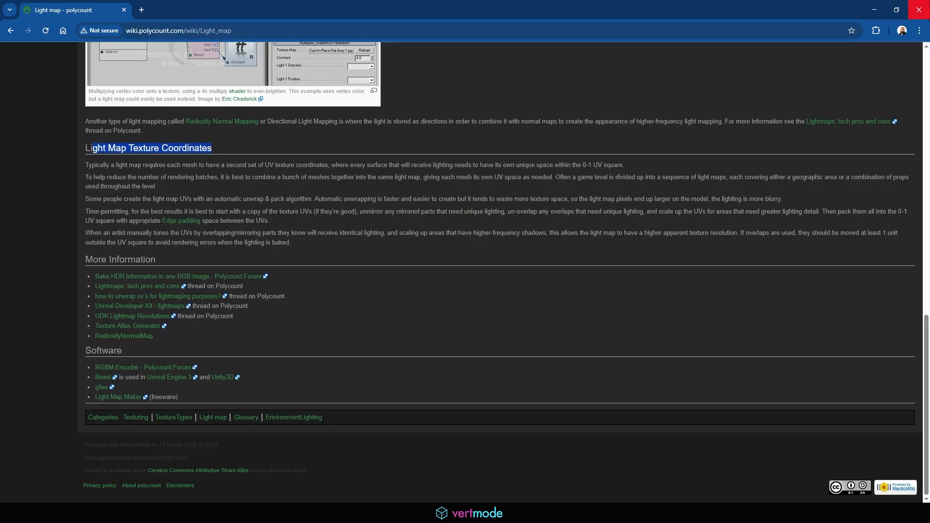
{"action": "left_click", "coordinate": [919, 9]}
Select the combined character and axe mesh and open its UV sets for editing from the UV Editor.
{"action": "left_click_drag", "start_coordinate": [261, 408], "coordinate": [665, 117]}
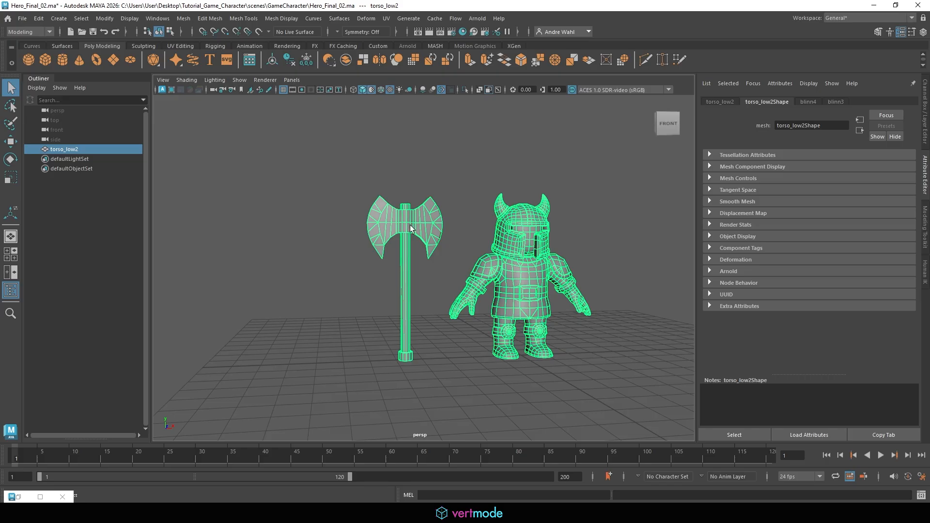
{"action": "left_click", "coordinate": [386, 18]}
{"action": "left_click", "coordinate": [401, 45]}
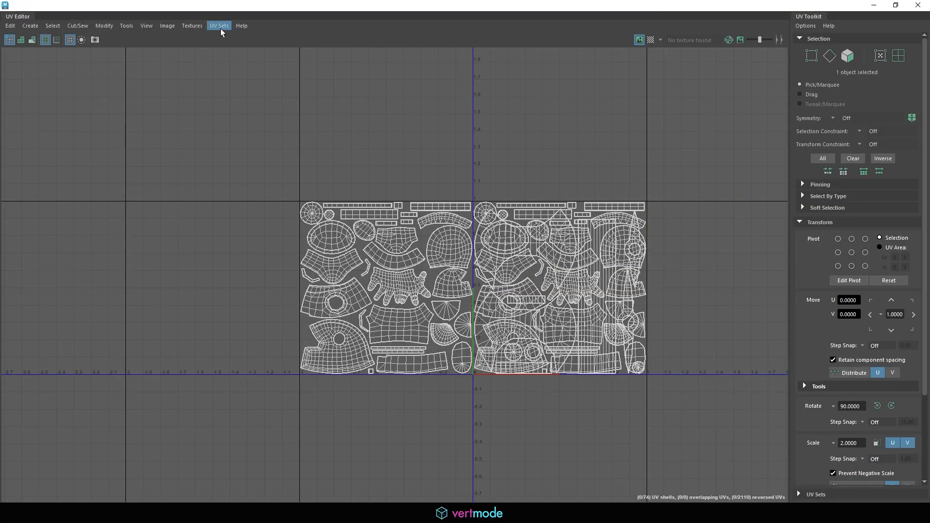
{"action": "left_click", "coordinate": [221, 29]}
{"action": "left_click", "coordinate": [232, 43]}
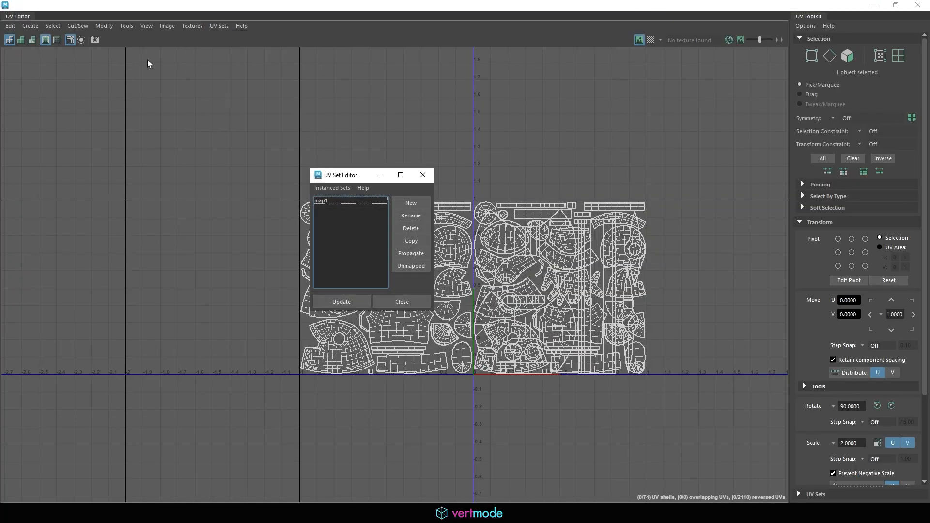
Copy the map1 UV set and rename the copy lightmap.
{"action": "left_click_drag", "start_coordinate": [361, 178], "coordinate": [333, 43]}
{"action": "left_click", "coordinate": [294, 67]}
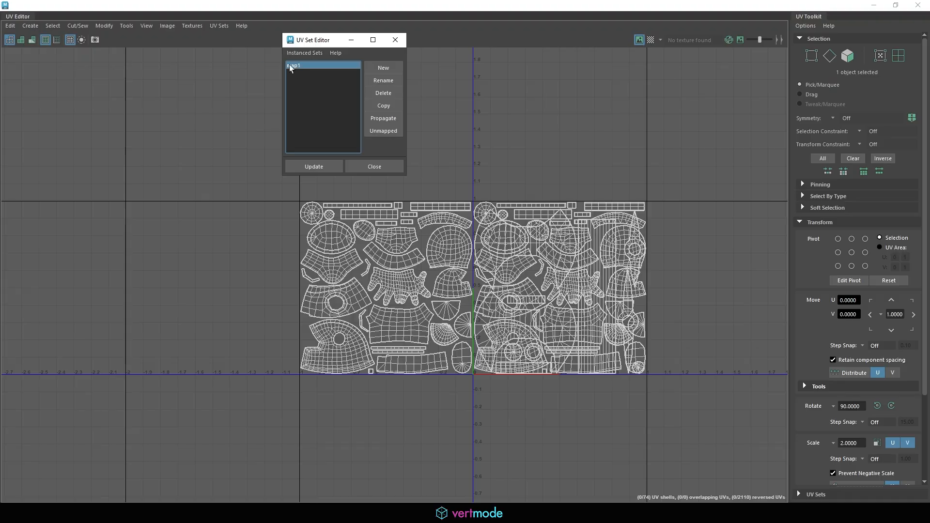
{"action": "left_click", "coordinate": [385, 107]}
{"action": "double_click", "coordinate": [314, 74]}
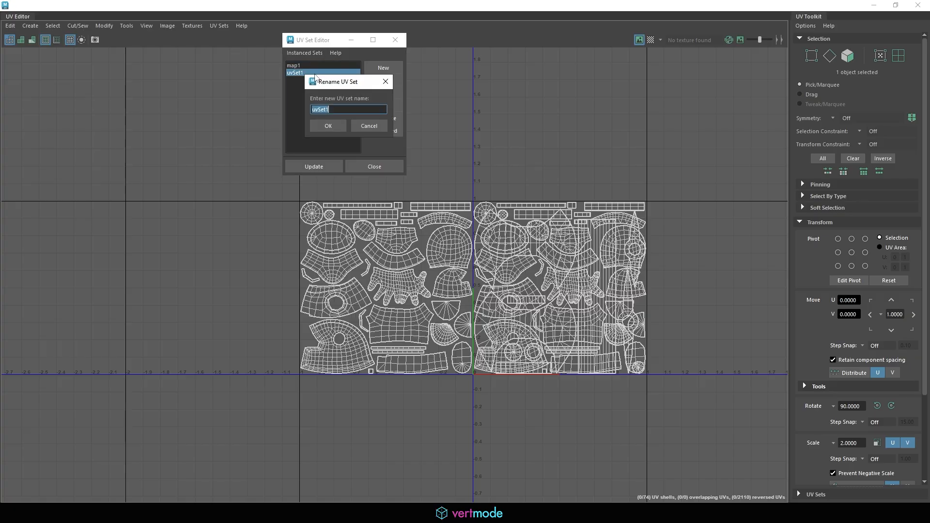
{"action": "type", "text": "lightmap"}
{"action": "left_click", "coordinate": [326, 125]}
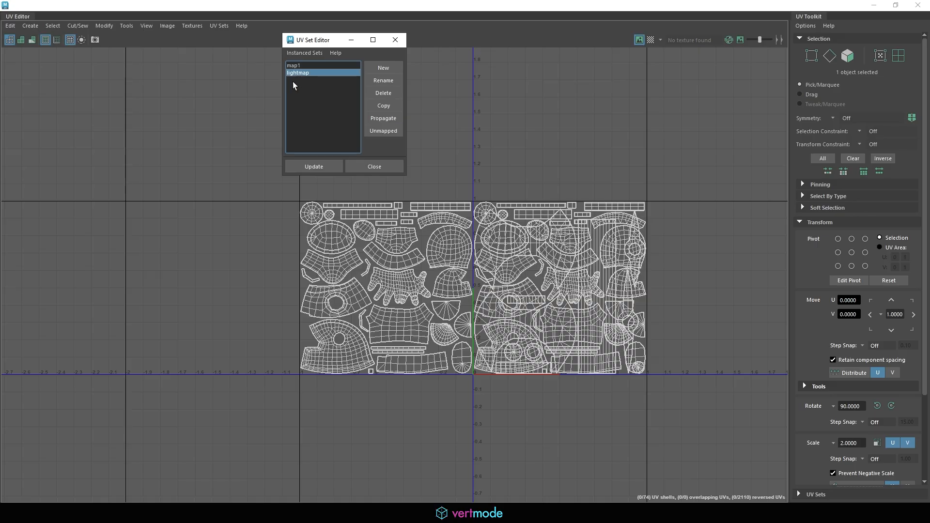
Lay out all UV shells of the lightmap set inside the 0-1 UV square.
{"action": "left_click_drag", "start_coordinate": [321, 40], "coordinate": [641, 48]}
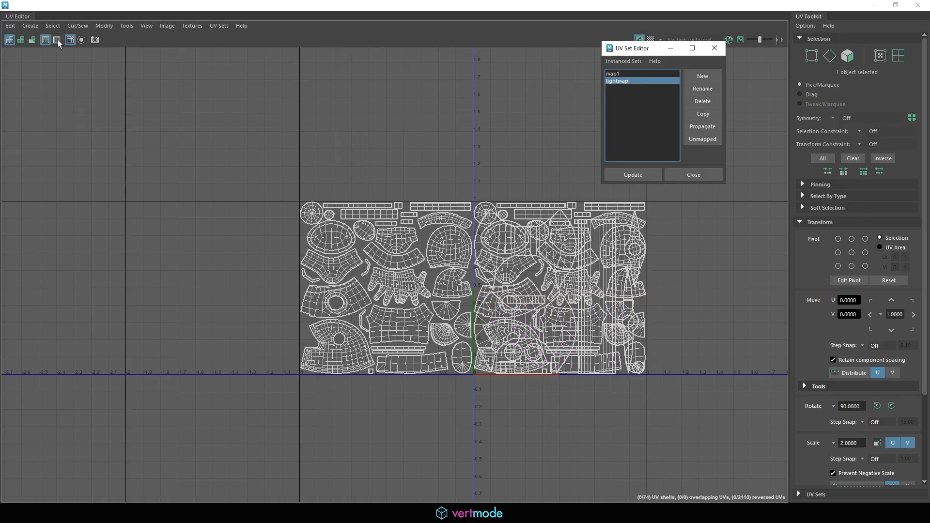
{"action": "left_click", "coordinate": [107, 26]}
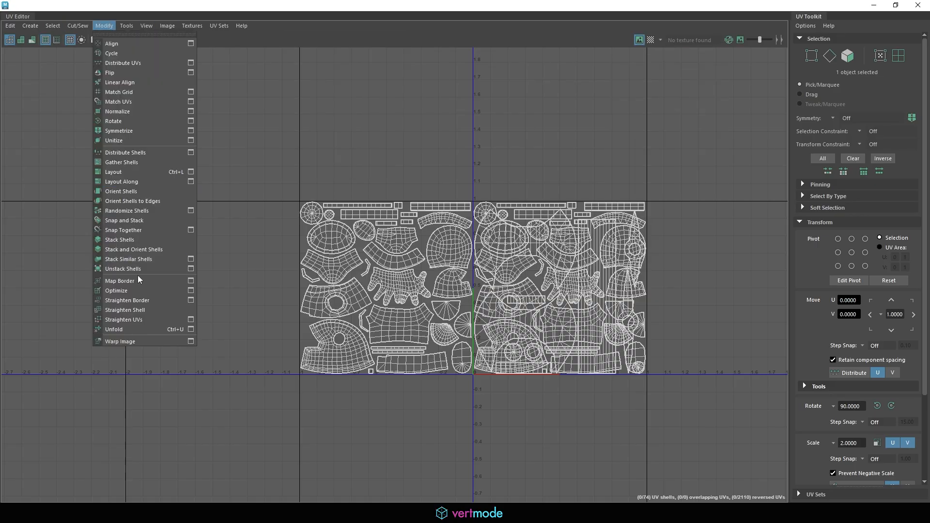
{"action": "left_click", "coordinate": [134, 173]}
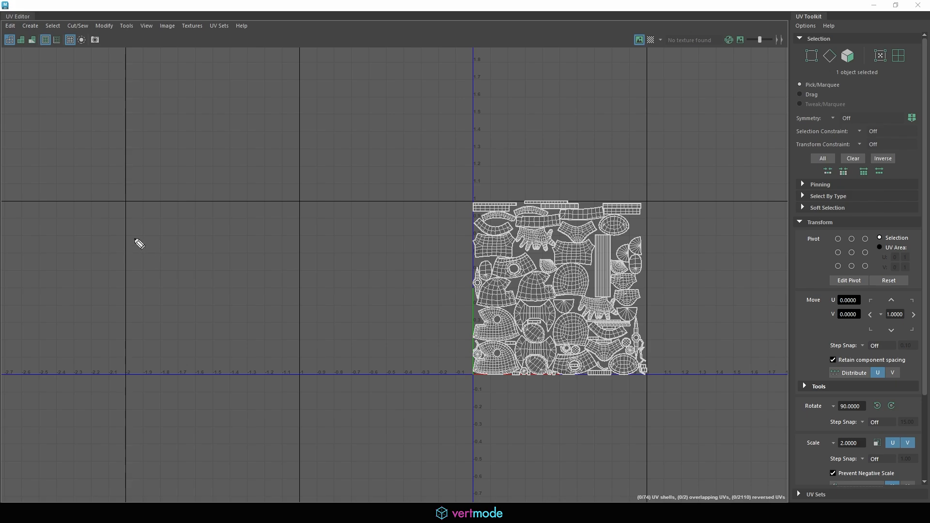
{"action": "mouse_move", "coordinate": [181, 118]}
{"action": "left_mouse_down"}
{"action": "mouse_move", "coordinate": [221, 126]}
{"action": "mouse_move", "coordinate": [270, 108]}
{"action": "mouse_move", "coordinate": [306, 129]}
{"action": "mouse_move", "coordinate": [332, 108]}
{"action": "mouse_move", "coordinate": [351, 122]}
{"action": "mouse_move", "coordinate": [375, 97]}
{"action": "mouse_move", "coordinate": [368, 128]}
{"action": "left_mouse_up"}
{"action": "left_click_drag", "start_coordinate": [164, 175], "coordinate": [401, 130]}
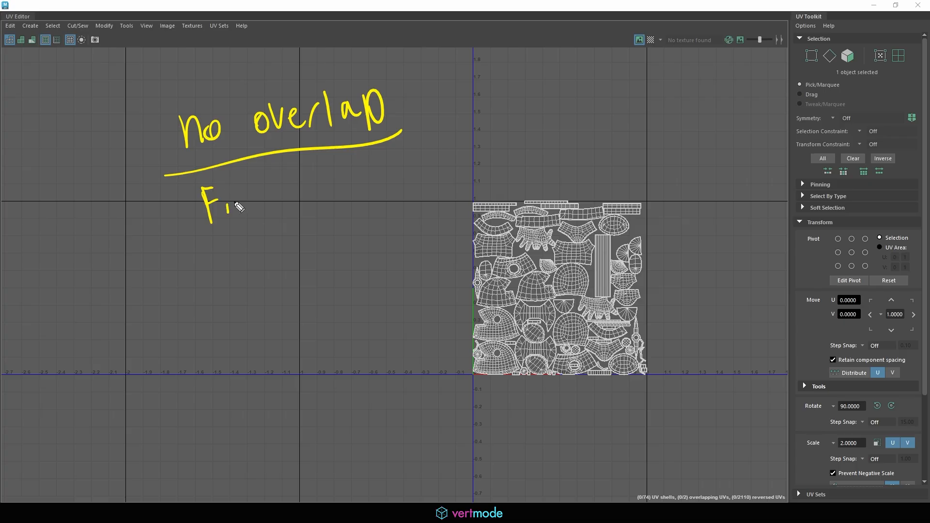
{"action": "mouse_move", "coordinate": [255, 196]}
{"action": "left_mouse_down"}
{"action": "mouse_move", "coordinate": [255, 209]}
{"action": "mouse_move", "coordinate": [275, 207]}
{"action": "left_mouse_up"}
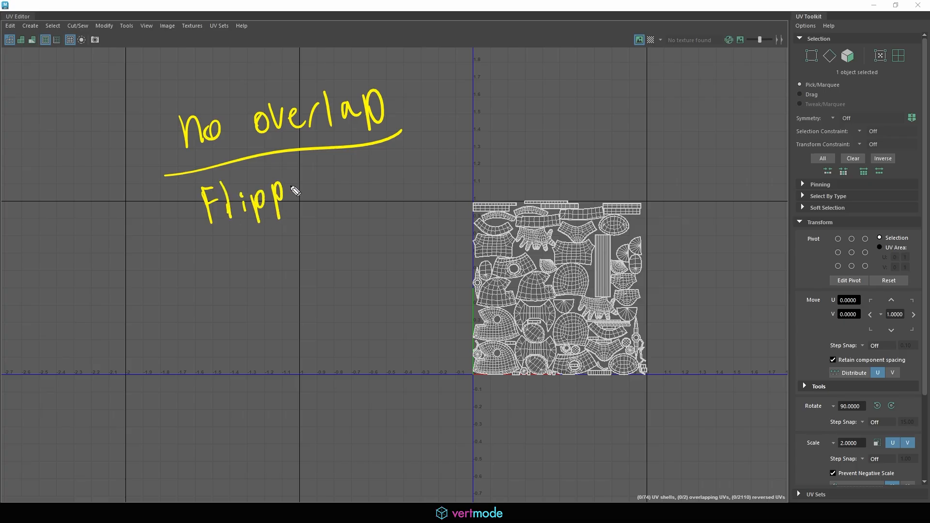
{"action": "left_click_drag", "start_coordinate": [317, 180], "coordinate": [322, 193]}
{"action": "left_click_drag", "start_coordinate": [194, 247], "coordinate": [348, 197]}
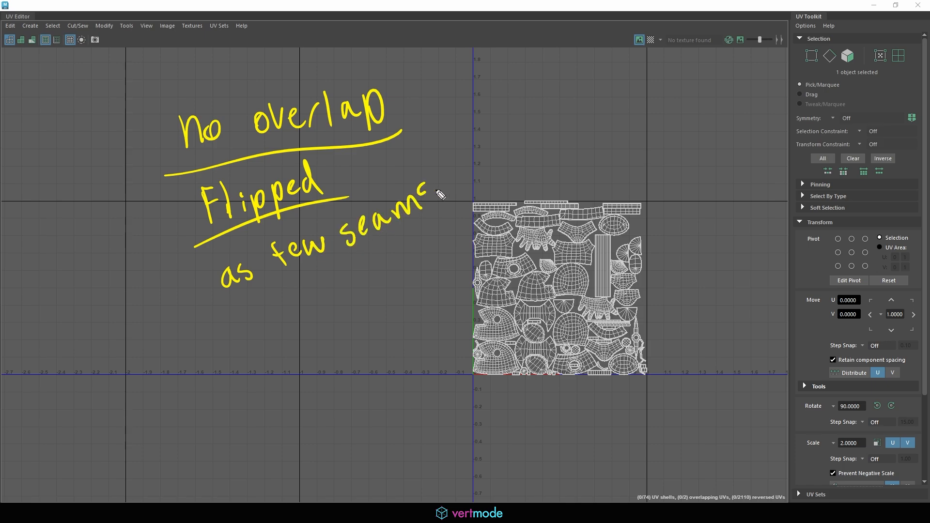
{"action": "left_click_drag", "start_coordinate": [440, 195], "coordinate": [421, 207]}
{"action": "left_click_drag", "start_coordinate": [259, 317], "coordinate": [453, 217]}
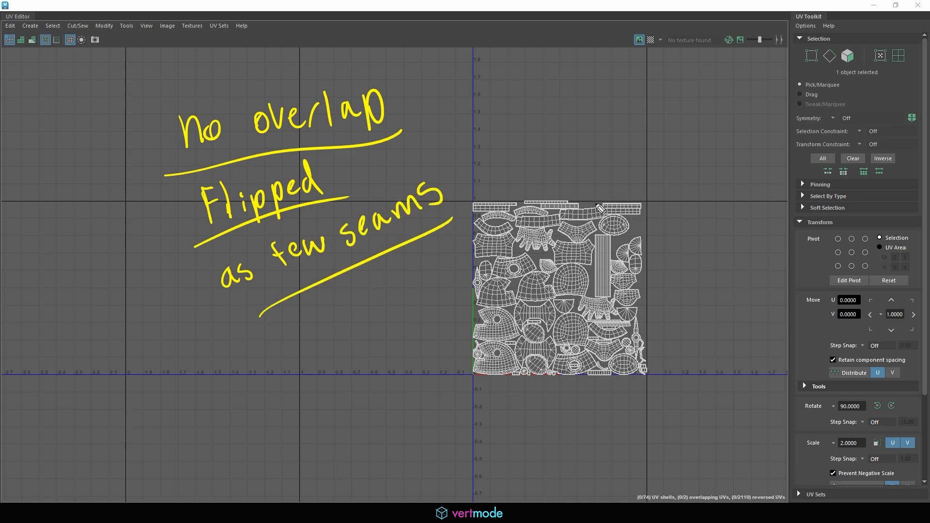
{"action": "left_click_drag", "start_coordinate": [486, 318], "coordinate": [527, 334]}
{"action": "key", "text": "Escape"}
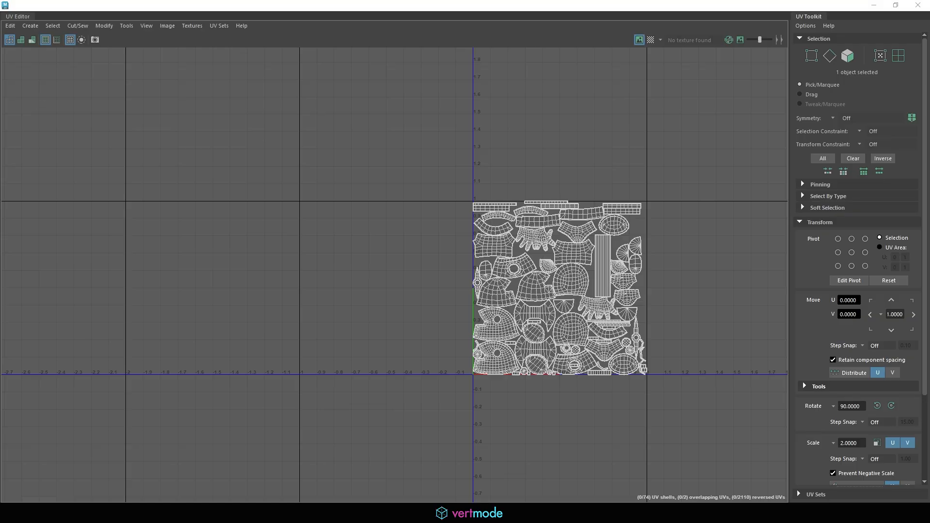
Move the UV Editor window away, clear the selection and switch to the UV Editing workspace.
{"action": "left_click_drag", "start_coordinate": [440, 4], "coordinate": [0, 232]}
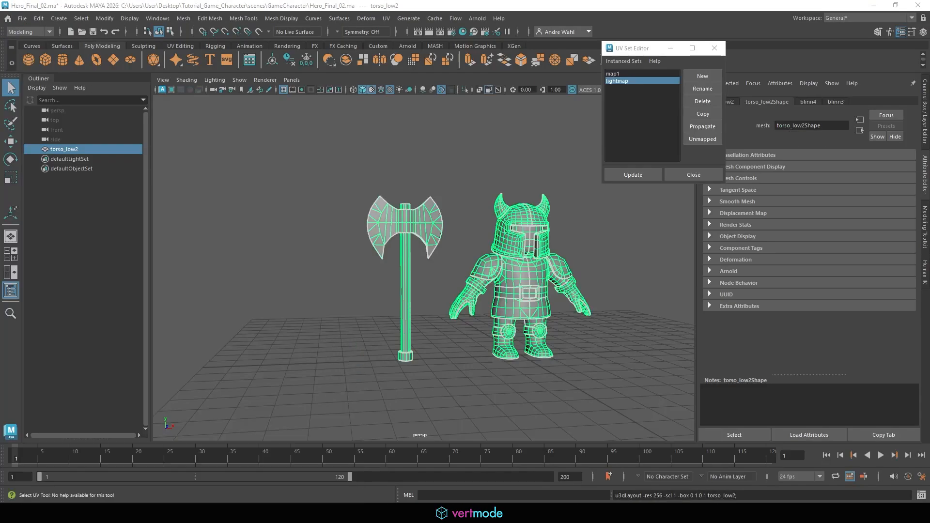
{"action": "left_click", "coordinate": [487, 149]}
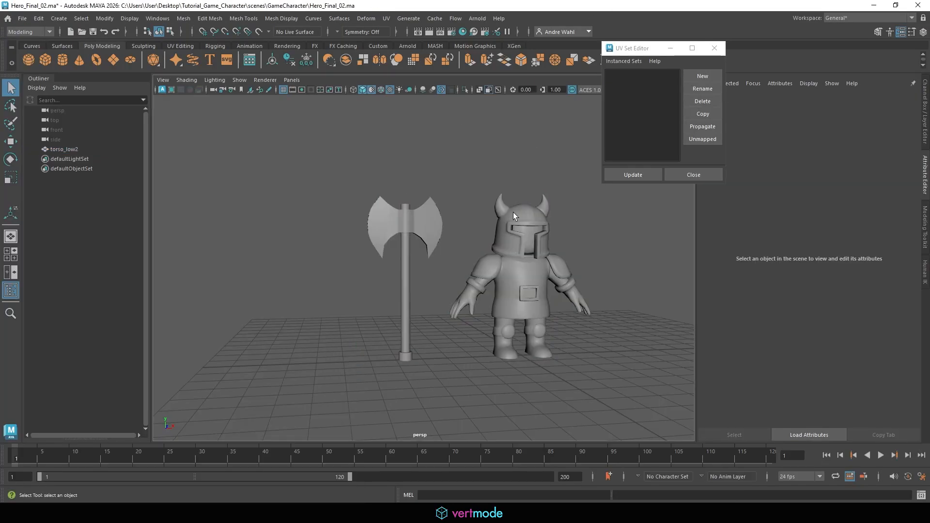
{"action": "left_click", "coordinate": [157, 18]}
{"action": "mouse_move", "coordinate": [208, 50]}
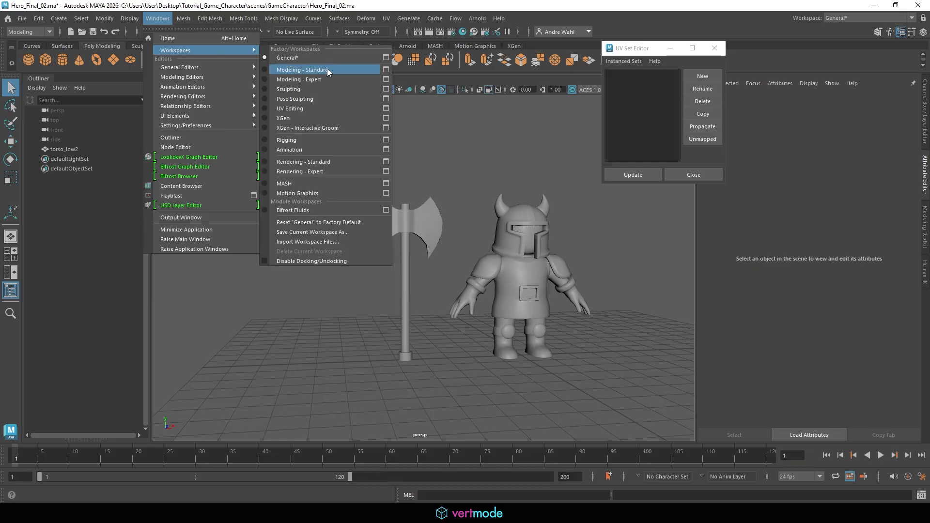
{"action": "left_click", "coordinate": [315, 109]}
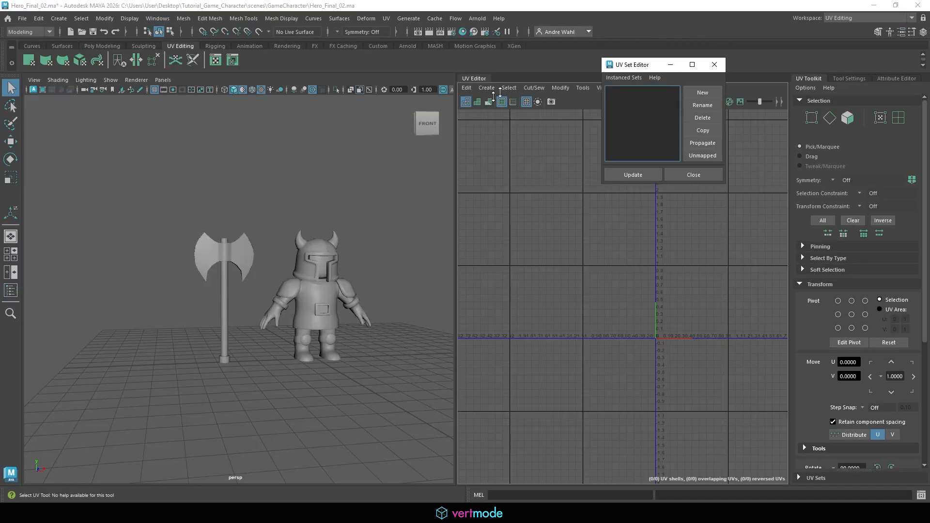
Select the combined mesh and compare its map1 and lightmap UV layouts, ending on the lightmap set.
{"action": "left_click", "coordinate": [311, 243]}
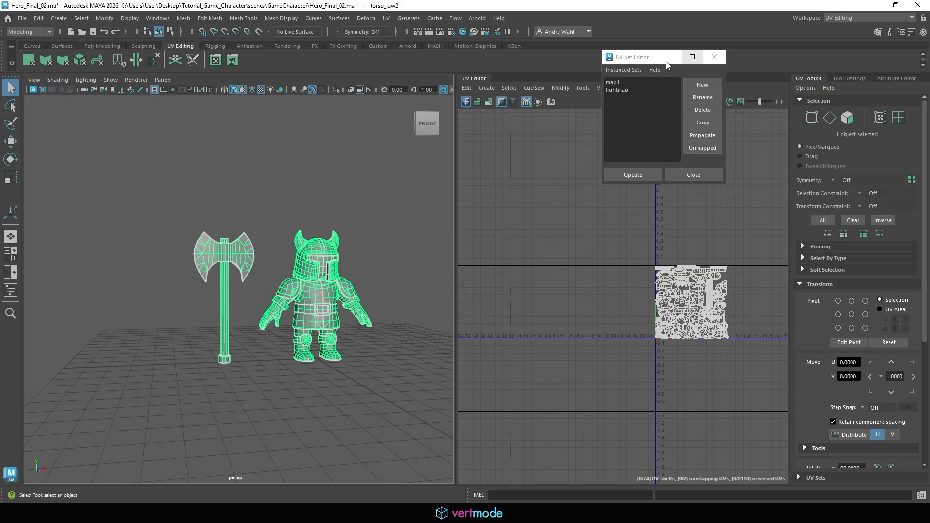
{"action": "left_click", "coordinate": [613, 82]}
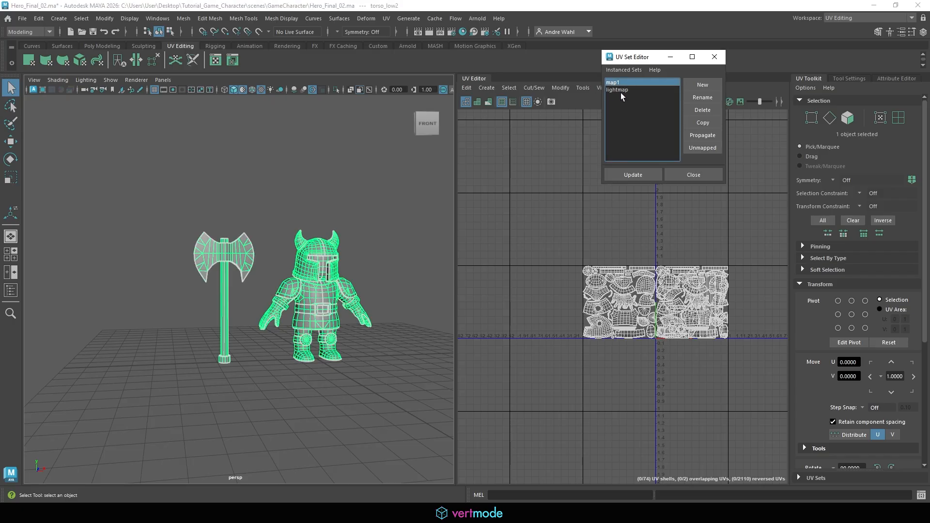
{"action": "left_click", "coordinate": [618, 90]}
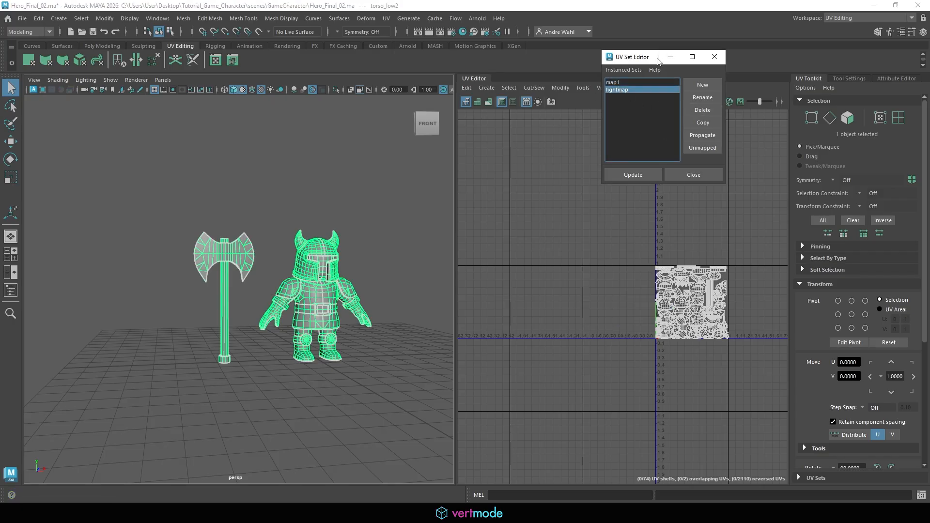
{"action": "left_click_drag", "start_coordinate": [654, 60], "coordinate": [491, 107]}
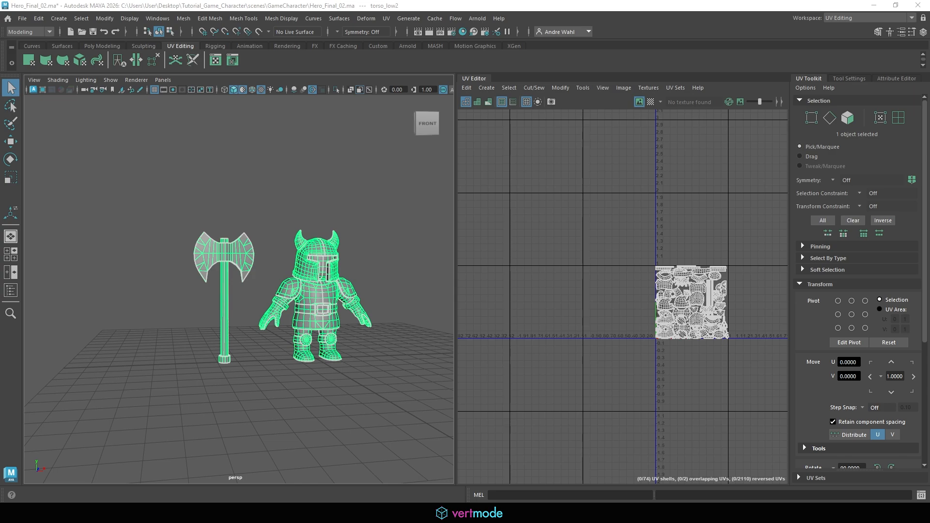
Select all faces of the horned helmet and isolate them in the perspective view.
{"action": "right_click_drag", "start_coordinate": [296, 185], "coordinate": [424, 317], "text": "alt"}
{"action": "middle_click_drag", "start_coordinate": [425, 317], "coordinate": [299, 334], "text": "alt"}
{"action": "right_click_drag", "start_coordinate": [299, 334], "coordinate": [368, 309], "text": "alt"}
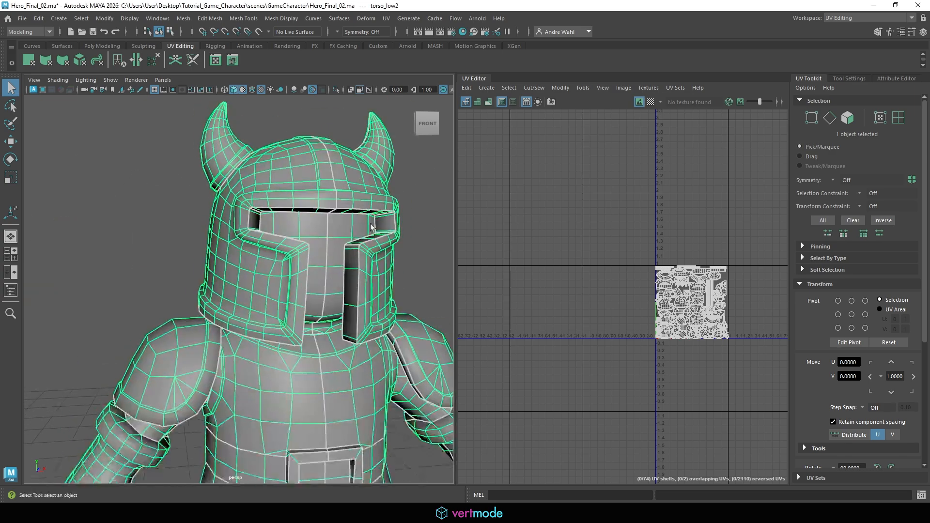
{"action": "left_click_drag", "start_coordinate": [339, 203], "coordinate": [272, 182], "text": "alt"}
{"action": "right_click_drag", "start_coordinate": [271, 183], "coordinate": [273, 213]}
{"action": "double_click", "coordinate": [286, 216]}
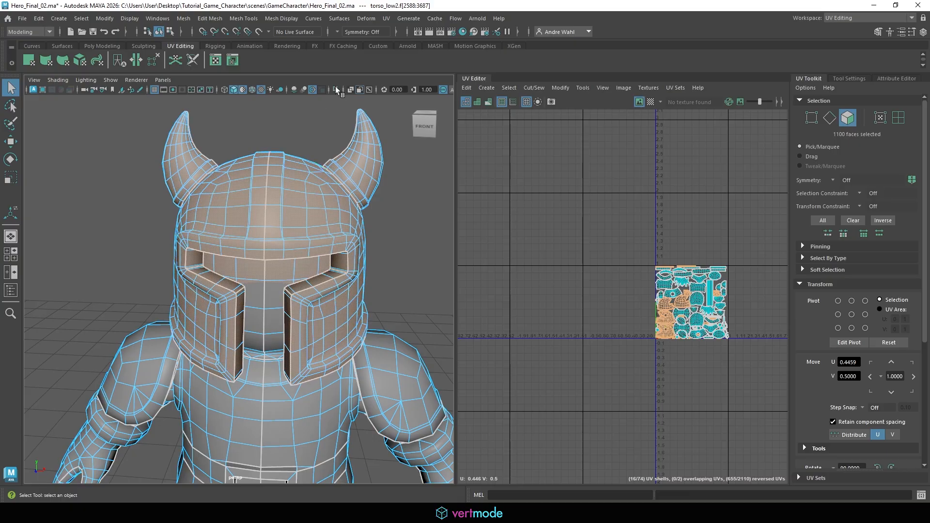
{"action": "left_click", "coordinate": [338, 90]}
Move and sew the UVs along the edge loop running down the helmet's centre.
{"action": "left_click_drag", "start_coordinate": [259, 263], "coordinate": [310, 210], "text": "alt"}
{"action": "key", "text": "F10"}
{"action": "double_click", "coordinate": [315, 211]}
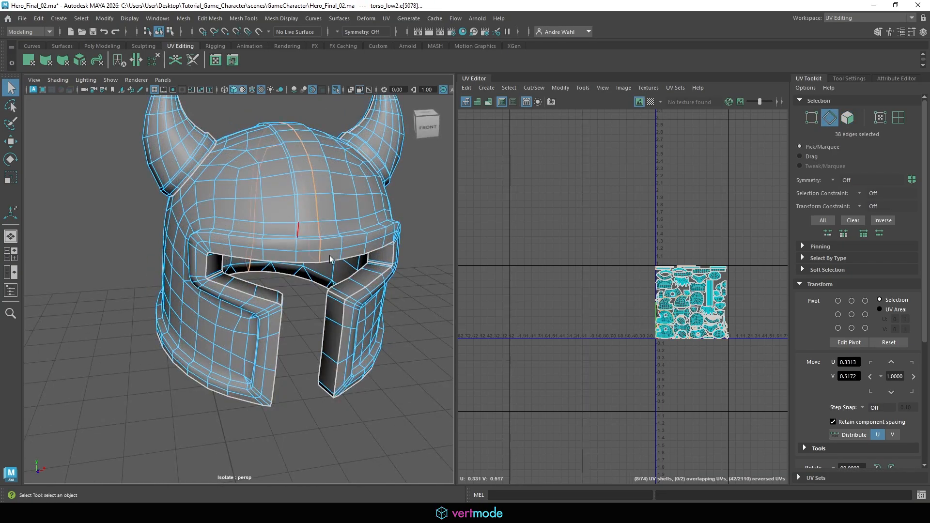
{"action": "middle_click_drag", "start_coordinate": [604, 246], "coordinate": [542, 194], "text": "alt"}
{"action": "right_click_drag", "start_coordinate": [582, 203], "coordinate": [644, 153], "text": "alt"}
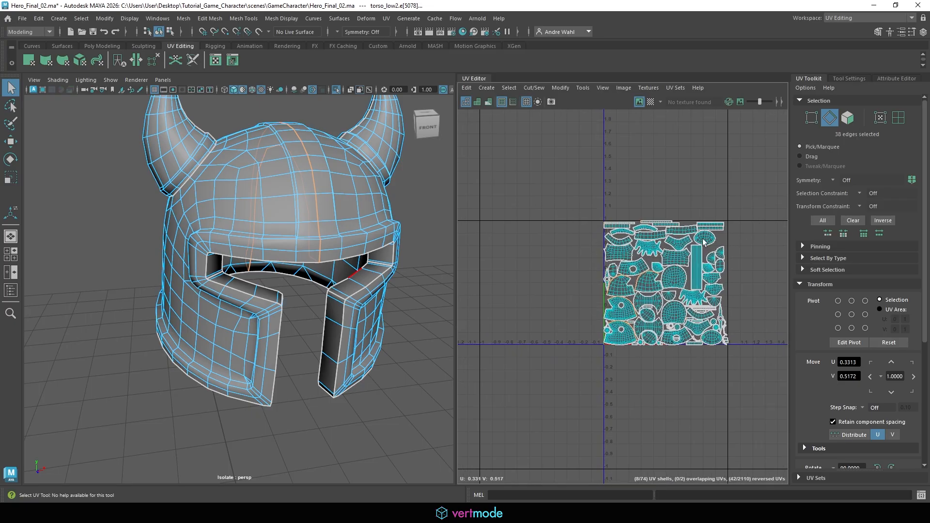
{"action": "middle_click_drag", "start_coordinate": [644, 153], "coordinate": [565, 104], "text": "alt"}
{"action": "left_click", "coordinate": [534, 88]}
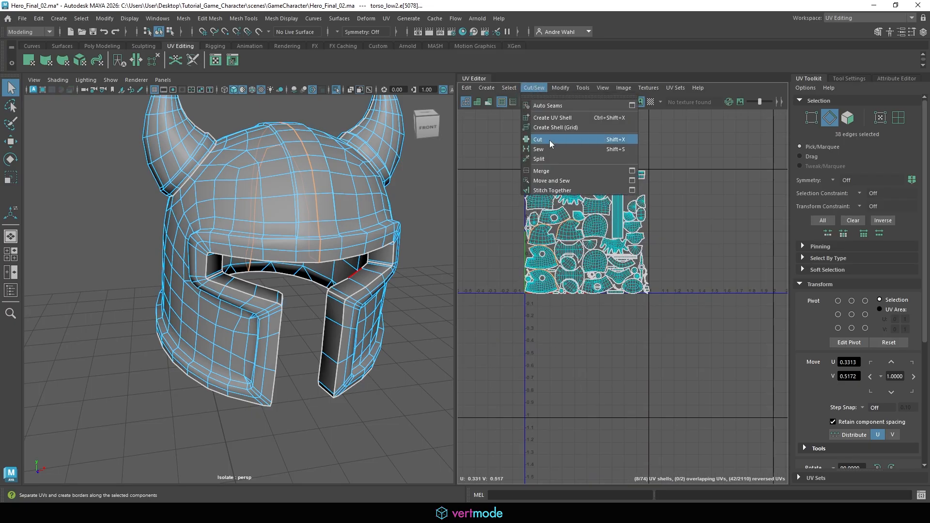
{"action": "left_click", "coordinate": [558, 181]}
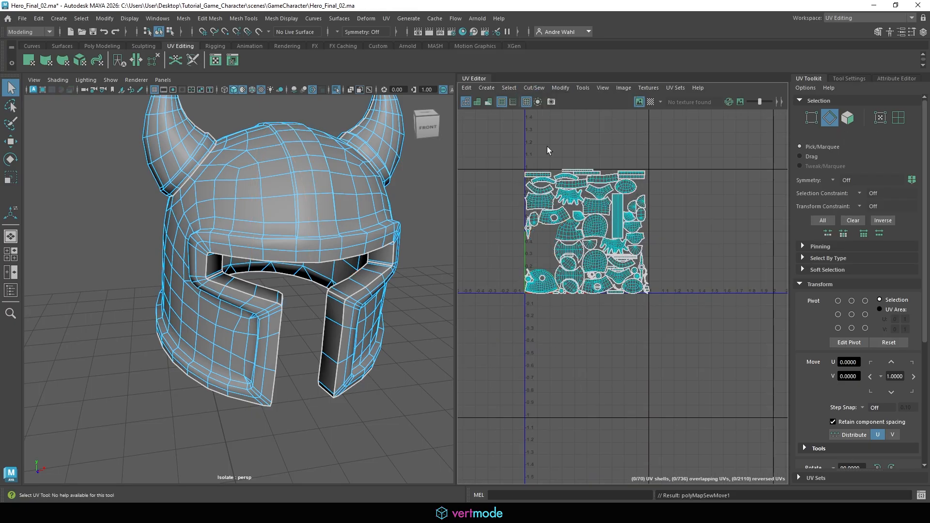
Turn on shaded UV display to show the orientation and overlap of the shells.
{"action": "left_click", "coordinate": [477, 103]}
{"action": "left_click_drag", "start_coordinate": [272, 219], "coordinate": [261, 208], "text": "alt"}
{"action": "right_click_drag", "start_coordinate": [586, 190], "coordinate": [622, 189]}
{"action": "left_click_drag", "start_coordinate": [491, 315], "coordinate": [718, 140]}
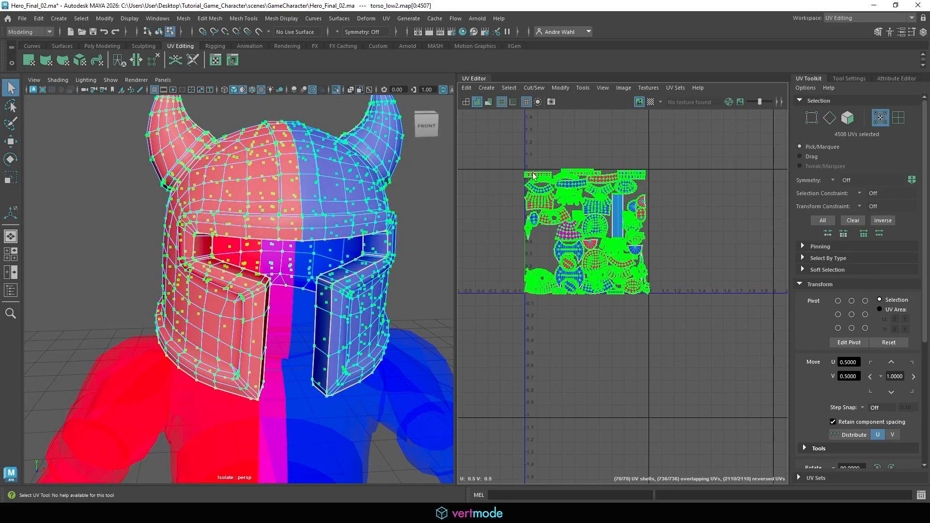
{"action": "left_click", "coordinate": [560, 88]}
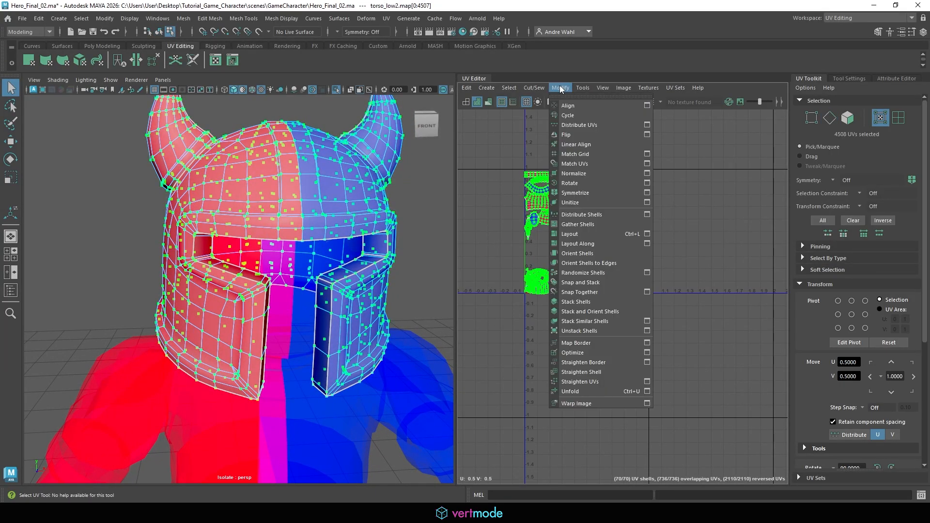
{"action": "left_click", "coordinate": [476, 306]}
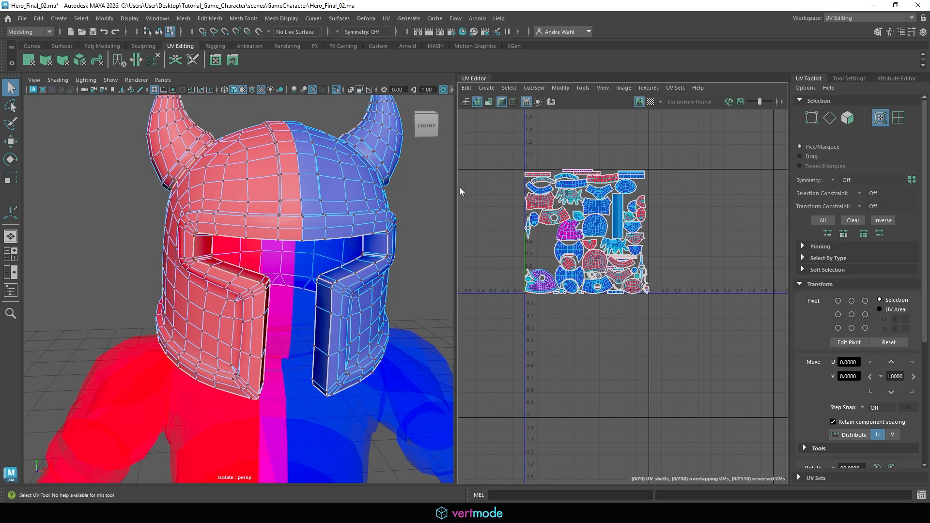
Unfold the UVs of all helmet faces in place.
{"action": "scroll", "coordinate": [563, 212], "scroll_direction": "up", "scroll_amount": 5}
{"action": "scroll", "coordinate": [227, 232], "scroll_direction": "up", "scroll_amount": 10}
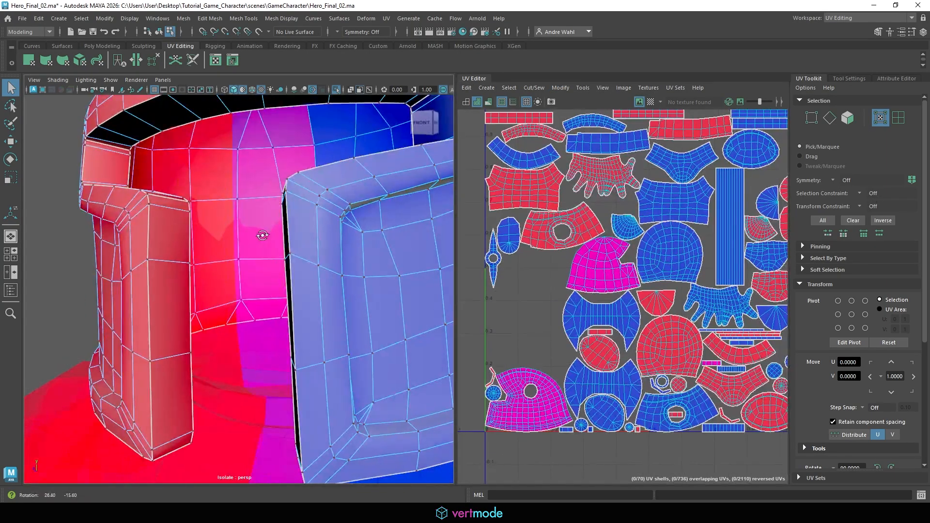
{"action": "right_click_drag", "start_coordinate": [146, 237], "coordinate": [146, 261]}
{"action": "left_click", "coordinate": [146, 240]}
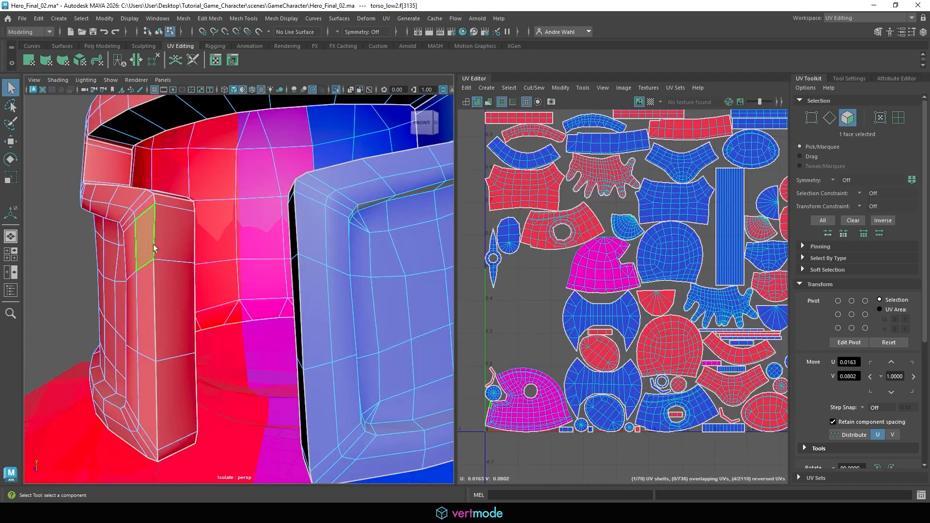
{"action": "scroll", "coordinate": [225, 184], "scroll_direction": "down", "scroll_amount": 10}
{"action": "double_click", "coordinate": [208, 214]}
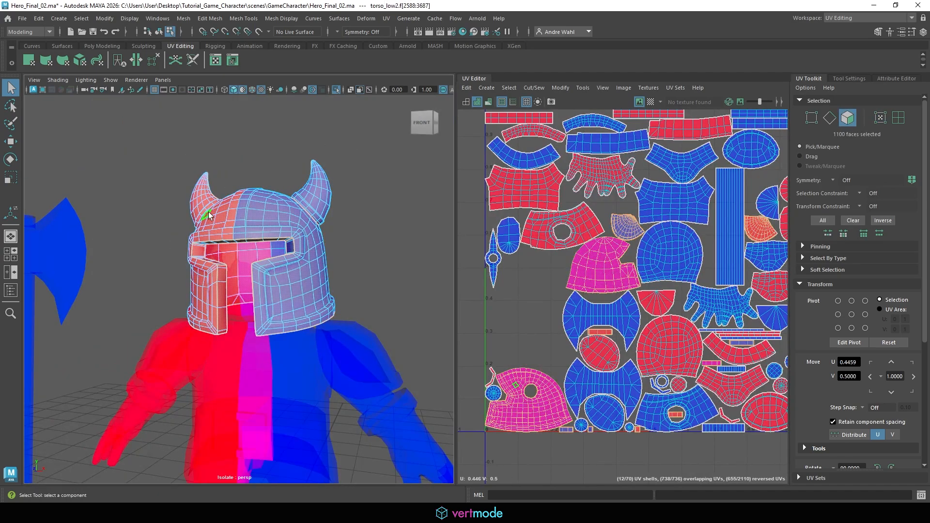
{"action": "left_click", "coordinate": [560, 88]}
{"action": "left_click", "coordinate": [579, 391]}
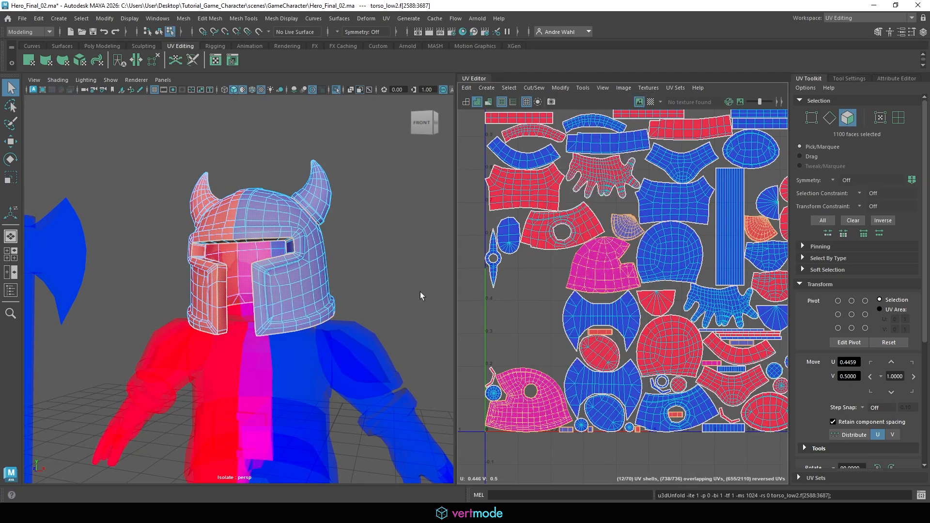
Move the unfolded helmet shells outside the 0-1 UV square, beside the other shells.
{"action": "scroll", "coordinate": [610, 232], "scroll_direction": "down", "scroll_amount": 4}
{"action": "middle_click_drag", "start_coordinate": [648, 250], "coordinate": [689, 273], "text": "alt"}
{"action": "scroll", "coordinate": [688, 274], "scroll_direction": "up", "scroll_amount": 1}
{"action": "key", "text": "w"}
{"action": "right_click_drag", "start_coordinate": [701, 283], "coordinate": [522, 245], "text": "alt"}
{"action": "left_click_drag", "start_coordinate": [674, 281], "coordinate": [545, 259]}
{"action": "left_click", "coordinate": [551, 290]}
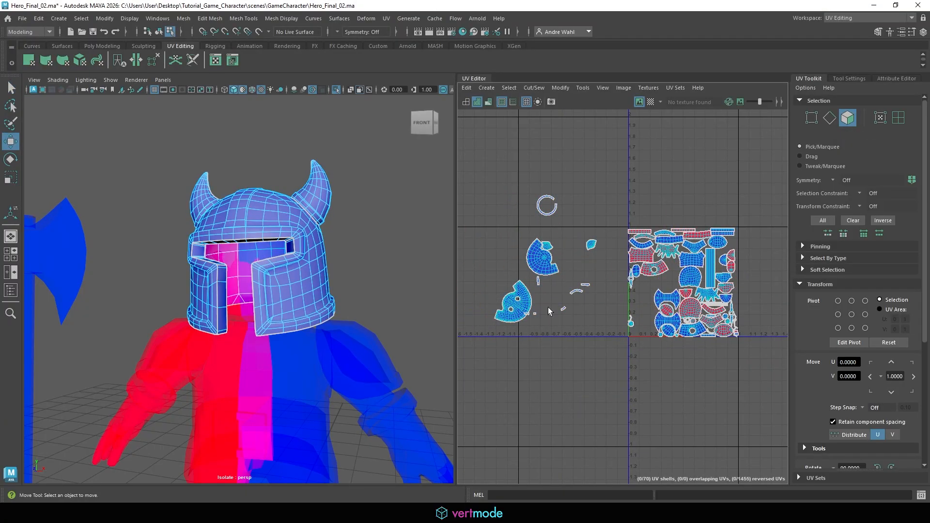
Move the large outer helmet shell next to the ring-shaped shell and inspect the ring shell.
{"action": "scroll", "coordinate": [626, 254], "scroll_direction": "up", "scroll_amount": 5}
{"action": "left_click", "coordinate": [512, 285]}
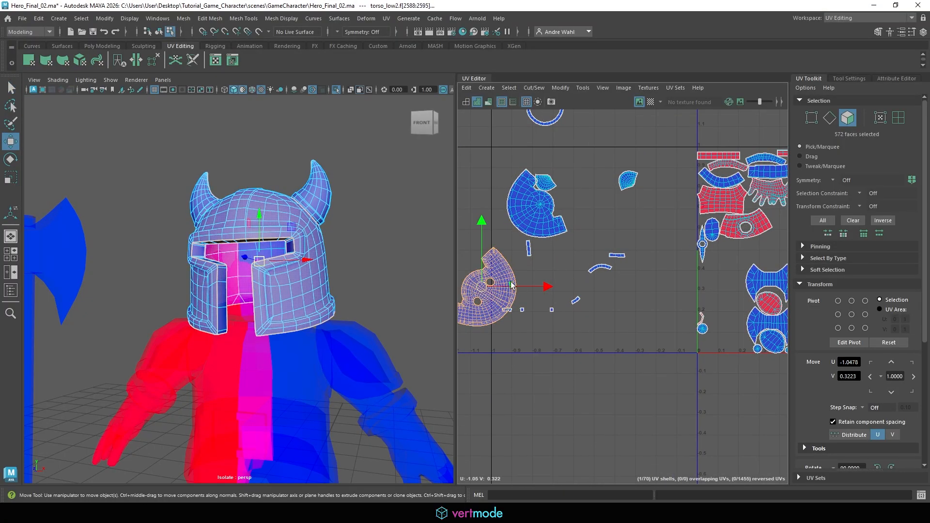
{"action": "left_click_drag", "start_coordinate": [474, 291], "coordinate": [565, 164]}
{"action": "middle_click_drag", "start_coordinate": [582, 180], "coordinate": [579, 209], "text": "alt"}
{"action": "left_click_drag", "start_coordinate": [570, 186], "coordinate": [596, 156]}
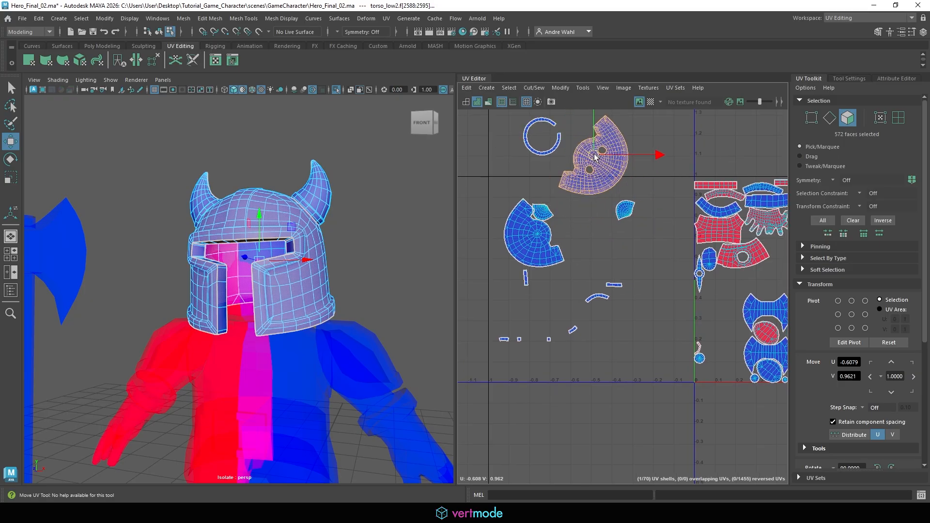
{"action": "middle_click_drag", "start_coordinate": [562, 163], "coordinate": [632, 286], "text": "alt"}
{"action": "right_click_drag", "start_coordinate": [632, 287], "coordinate": [714, 246], "text": "alt"}
{"action": "left_click", "coordinate": [570, 263]}
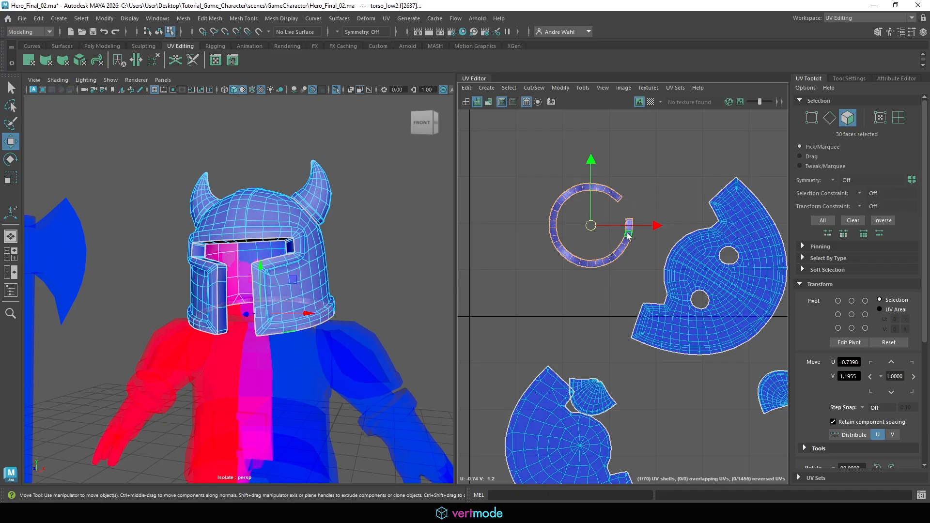
{"action": "right_click_drag", "start_coordinate": [628, 236], "coordinate": [430, 178], "text": "alt"}
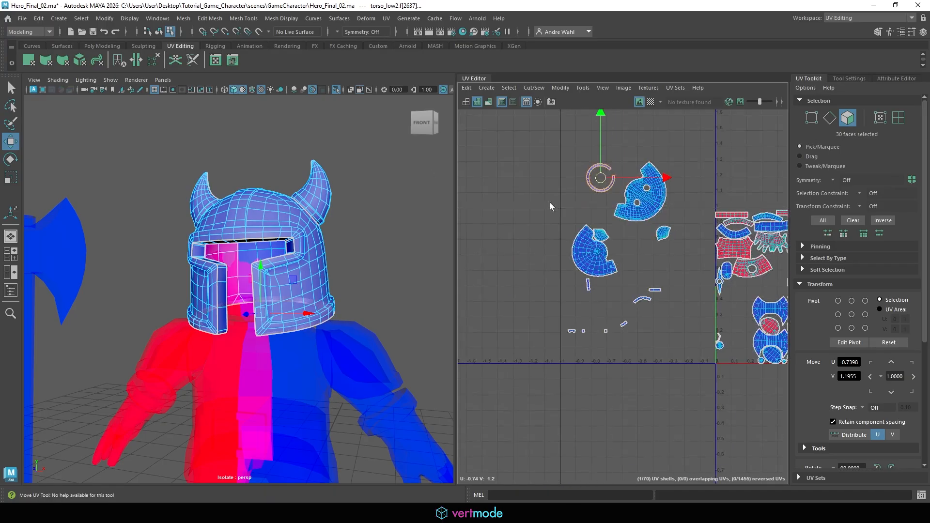
{"action": "middle_click_drag", "start_coordinate": [551, 205], "coordinate": [477, 182], "text": "alt"}
{"action": "right_click_drag", "start_coordinate": [532, 193], "coordinate": [509, 186], "text": "alt"}
Undo the helmet shell moves and the unfold of all helmet faces.
{"action": "key", "text": "ctrl+z"}
{"action": "key", "text": "ctrl+z"}
{"action": "key", "text": "ctrl+z"}
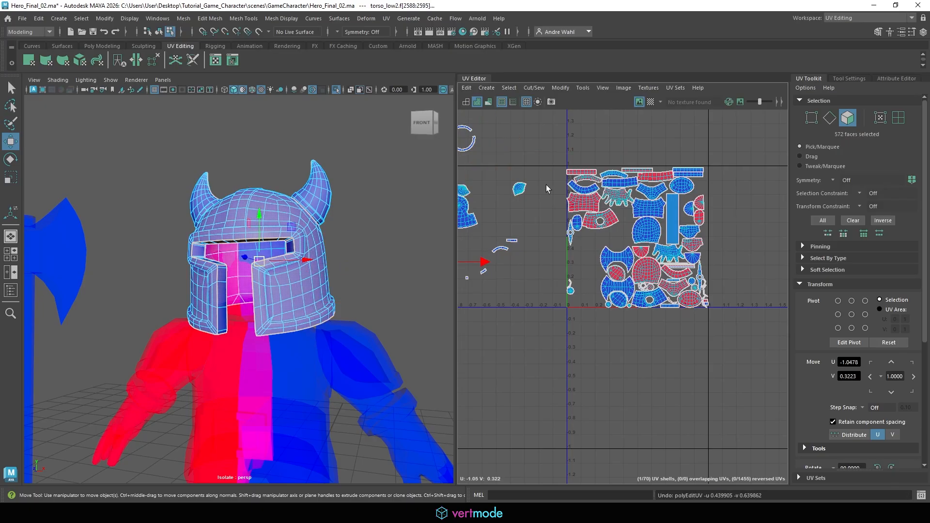
{"action": "key", "text": "ctrl+z"}
{"action": "key", "text": "ctrl+z"}
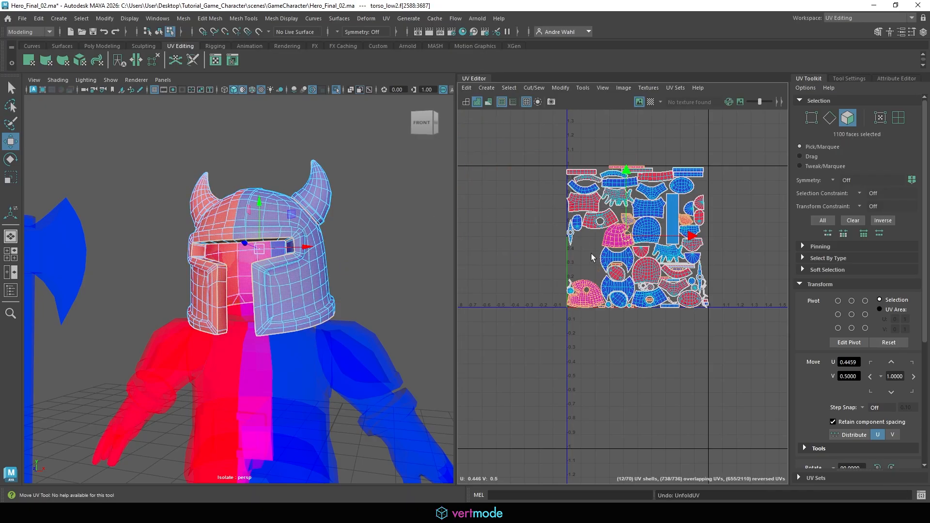
Move all helmet shells horizontally outside the 0-1 UV square, into the negative U area.
{"action": "left_click_drag", "start_coordinate": [635, 240], "coordinate": [477, 241]}
{"action": "key", "text": "f"}
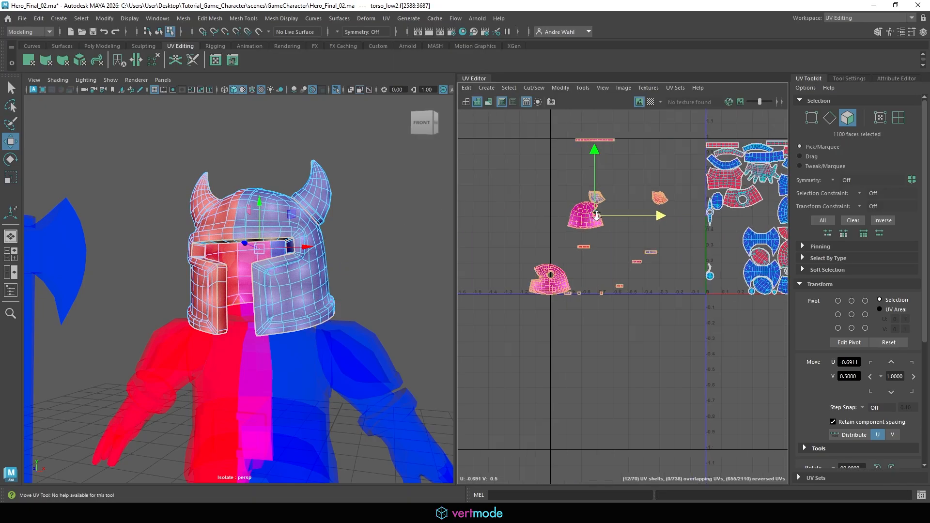
{"action": "left_click", "coordinate": [555, 241]}
Select the helmet's outer and inner UV shells and unfold them together.
{"action": "right_click_drag", "start_coordinate": [304, 218], "coordinate": [332, 239]}
{"action": "left_click", "coordinate": [285, 196]}
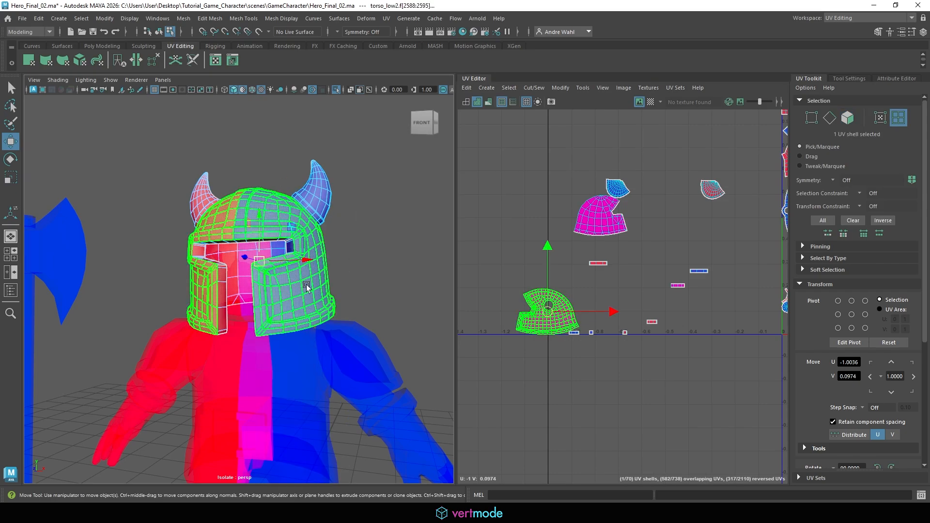
{"action": "left_click_drag", "start_coordinate": [307, 287], "coordinate": [403, 213], "text": "alt"}
{"action": "left_click", "coordinate": [278, 299], "text": "shift"}
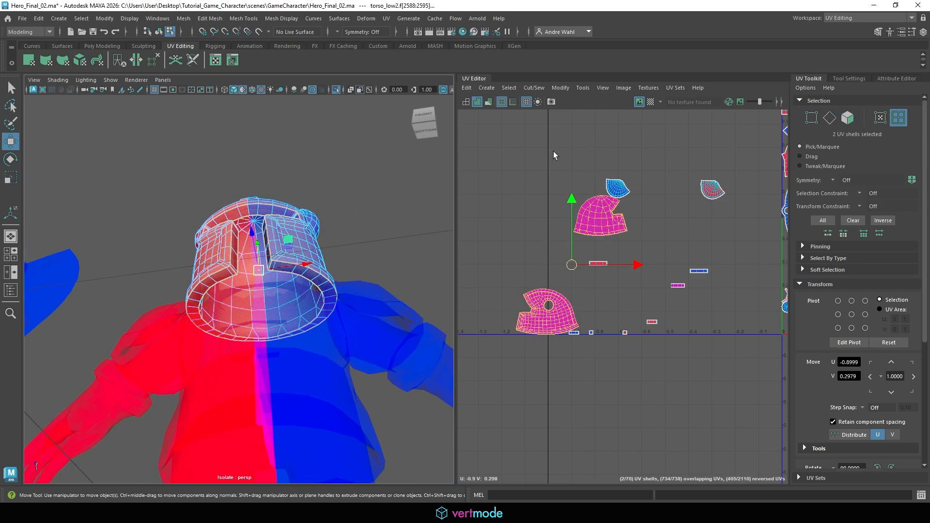
{"action": "left_click", "coordinate": [583, 88]}
{"action": "left_click", "coordinate": [576, 393]}
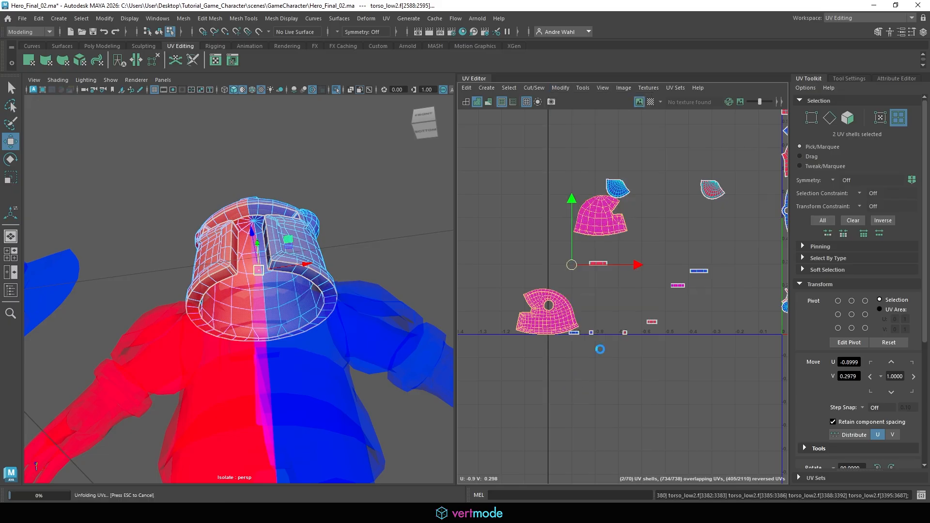
Move the two unfolded helmet shells up and away from the smaller helmet shells.
{"action": "left_click_drag", "start_coordinate": [571, 265], "coordinate": [460, 199]}
{"action": "left_click", "coordinate": [562, 264]}
{"action": "right_click_drag", "start_coordinate": [573, 266], "coordinate": [672, 272], "text": "alt"}
{"action": "left_click", "coordinate": [653, 254]}
{"action": "left_click_drag", "start_coordinate": [672, 271], "coordinate": [672, 259]}
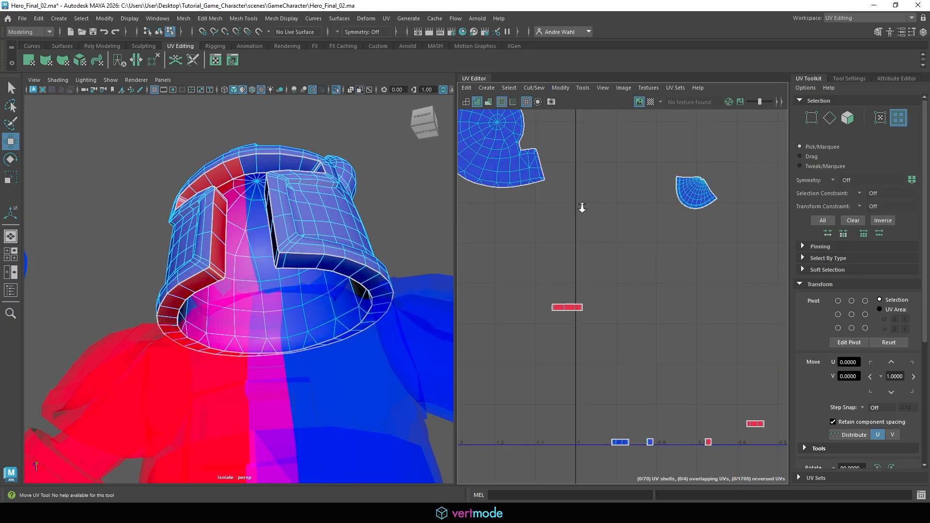
Flip the reversed red strip shell belonging to the inner edge of the face guard.
{"action": "left_click_drag", "start_coordinate": [260, 235], "coordinate": [260, 273], "text": "alt"}
{"action": "middle_click_drag", "start_coordinate": [590, 281], "coordinate": [606, 217], "text": "alt"}
{"action": "left_click", "coordinate": [584, 243]}
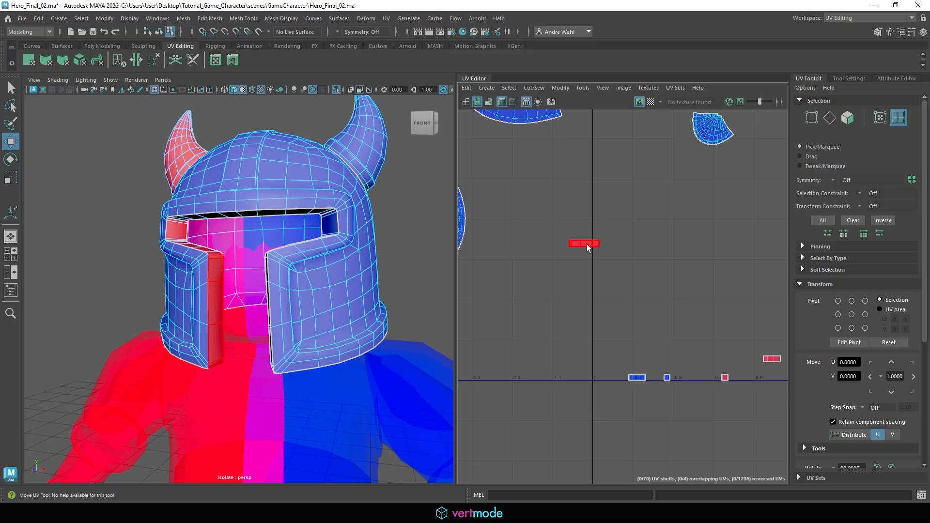
{"action": "left_click", "coordinate": [562, 88]}
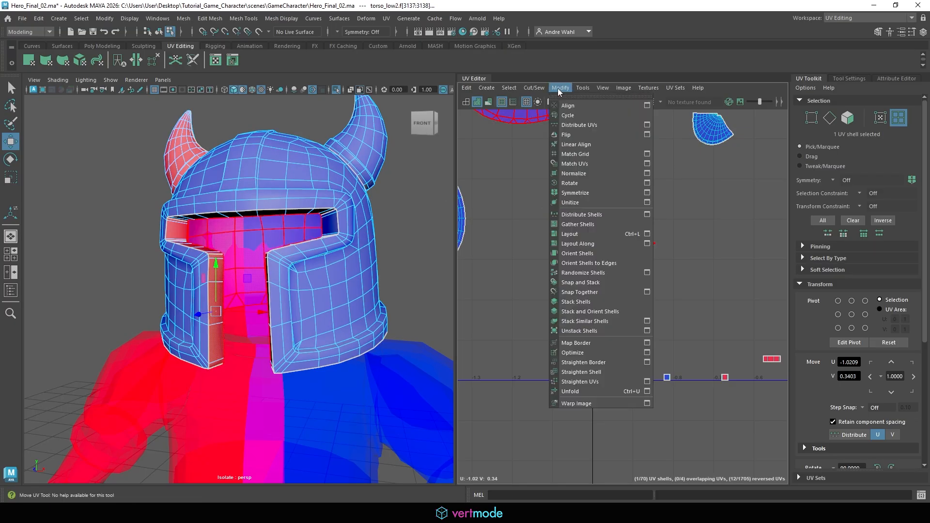
{"action": "left_click", "coordinate": [624, 152]}
{"action": "left_click", "coordinate": [664, 239]}
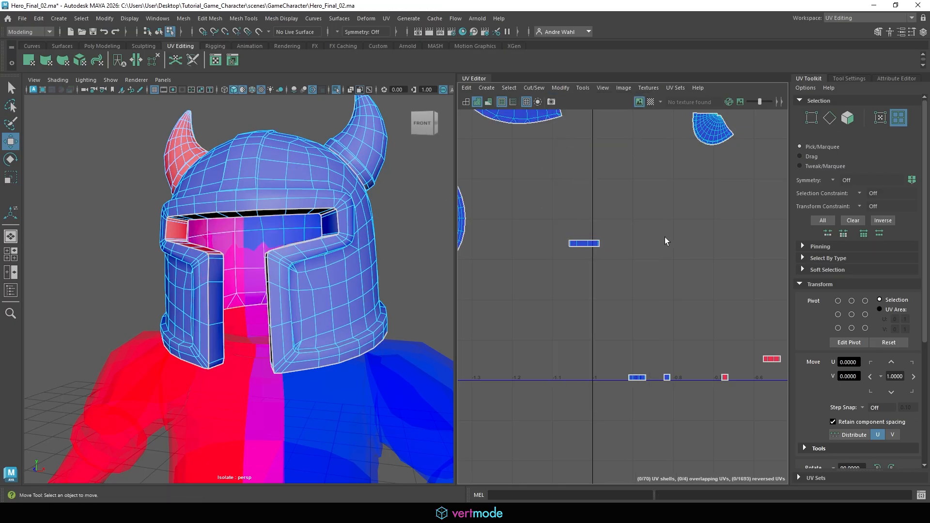
Flip the remaining reversed red helmet shells, the small square and the short strip near it.
{"action": "middle_click_drag", "start_coordinate": [764, 309], "coordinate": [627, 238], "text": "alt"}
{"action": "scroll", "coordinate": [625, 237], "scroll_direction": "up", "scroll_amount": 3}
{"action": "left_click", "coordinate": [575, 341]}
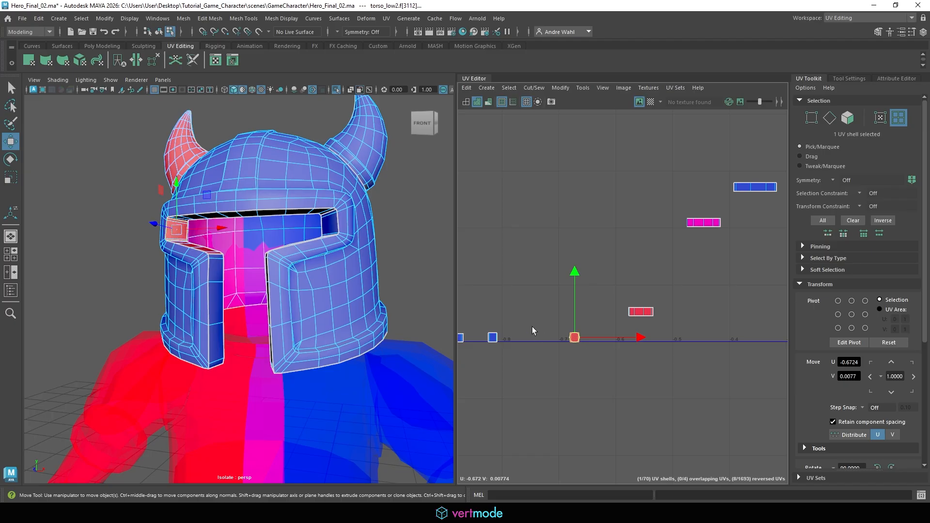
{"action": "left_click", "coordinate": [632, 311]}
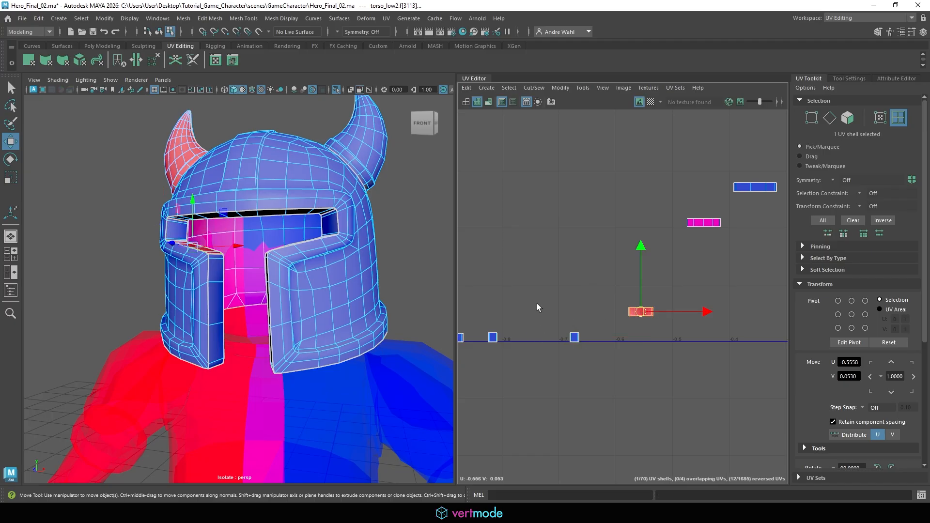
{"action": "left_click_drag", "start_coordinate": [316, 294], "coordinate": [308, 265], "text": "alt"}
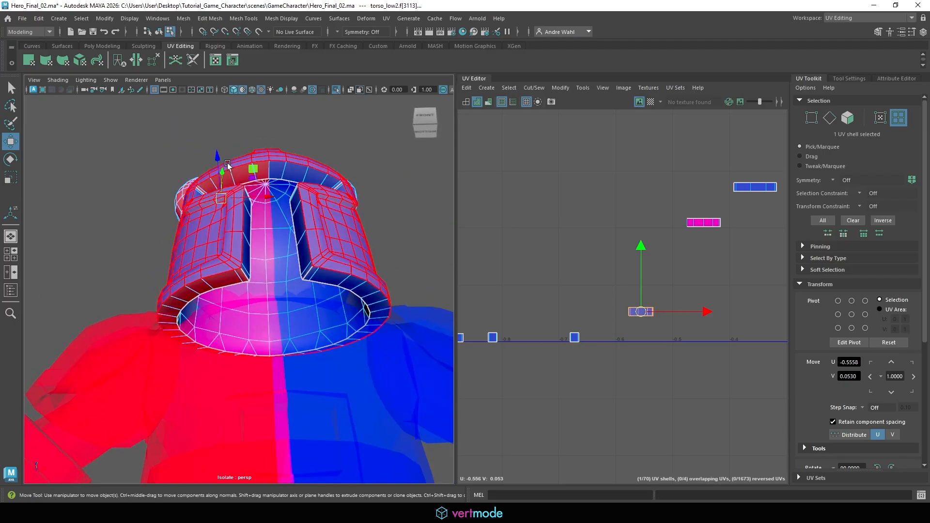
Select the overlapping magenta strip shell under the helmet's brow and flip it.
{"action": "left_click", "coordinate": [269, 167]}
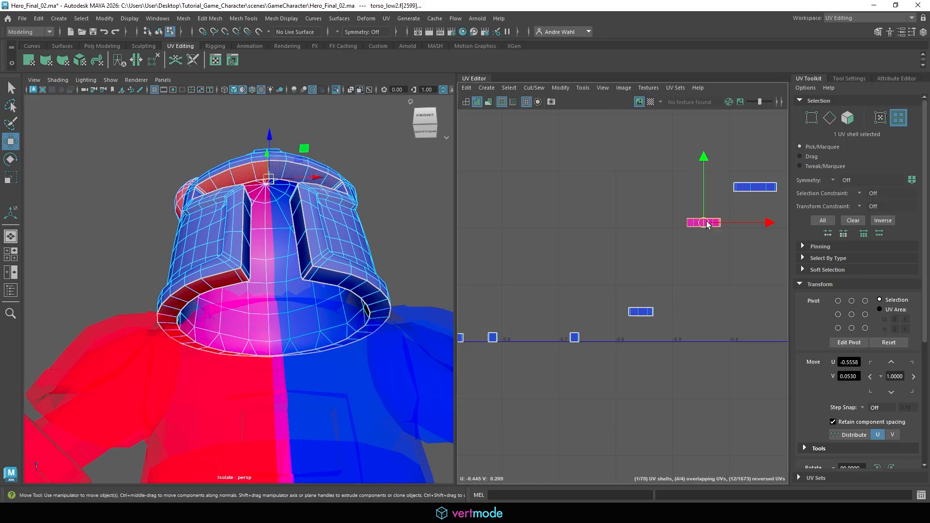
{"action": "middle_click_drag", "start_coordinate": [774, 244], "coordinate": [606, 280], "text": "alt"}
{"action": "scroll", "coordinate": [606, 280], "scroll_direction": "up", "scroll_amount": 3}
{"action": "left_click", "coordinate": [607, 273]}
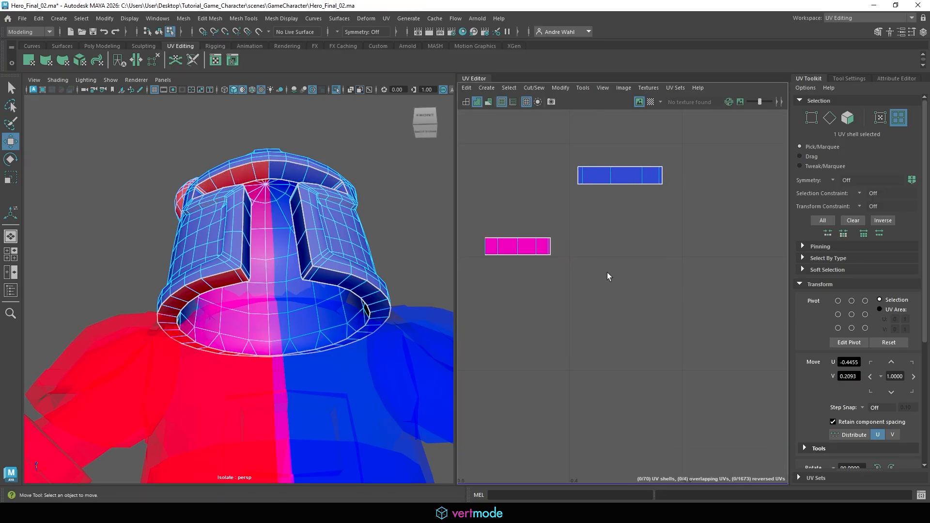
{"action": "right_click_drag", "start_coordinate": [523, 236], "coordinate": [523, 258]}
{"action": "left_click", "coordinate": [515, 238]}
{"action": "double_click", "coordinate": [516, 240]}
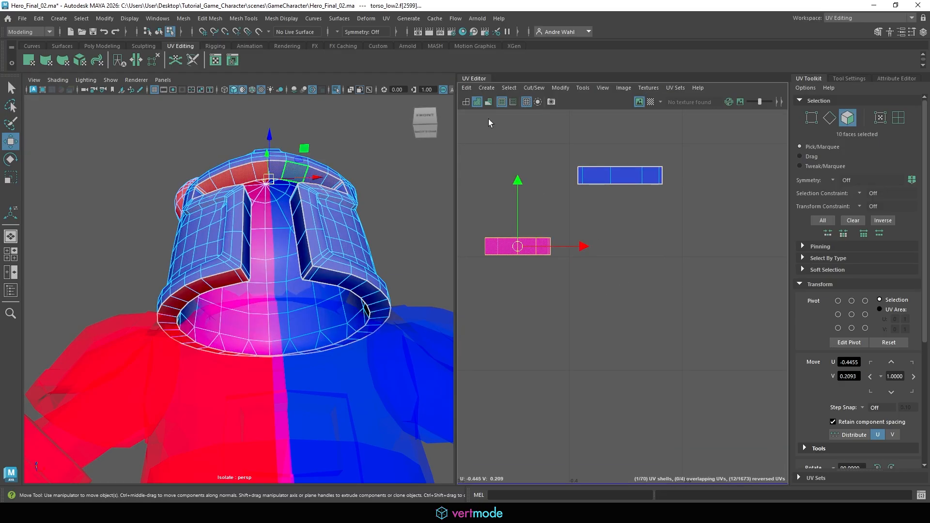
{"action": "left_click", "coordinate": [559, 88]}
{"action": "left_click", "coordinate": [578, 134]}
{"action": "right_click_drag", "start_coordinate": [511, 232], "coordinate": [511, 208]}
{"action": "double_click", "coordinate": [487, 244]}
{"action": "right_click_drag", "start_coordinate": [494, 243], "coordinate": [497, 254]}
{"action": "double_click", "coordinate": [497, 253]}
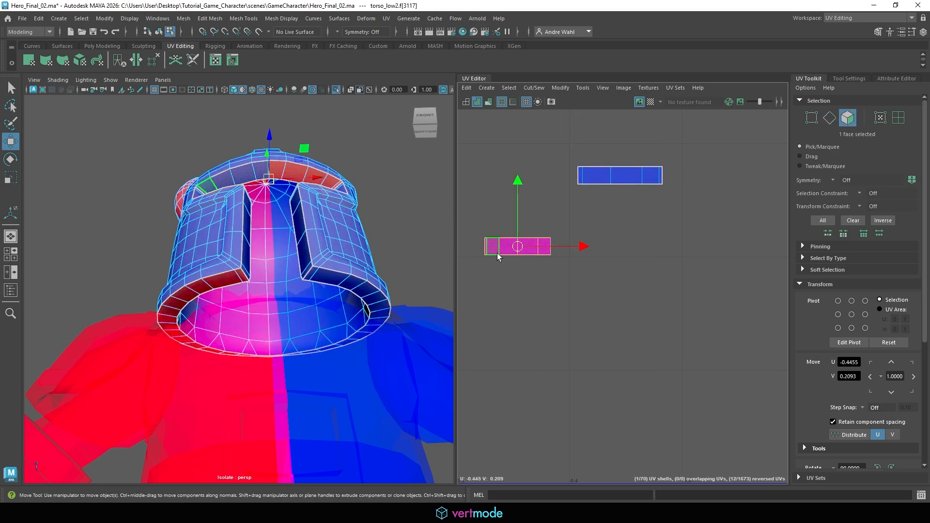
{"action": "left_click_drag", "start_coordinate": [517, 246], "coordinate": [556, 223]}
{"action": "key", "text": "ctrl+z"}
{"action": "key", "text": "ctrl+z"}
{"action": "key", "text": "ctrl+z"}
{"action": "key", "text": "ctrl+z"}
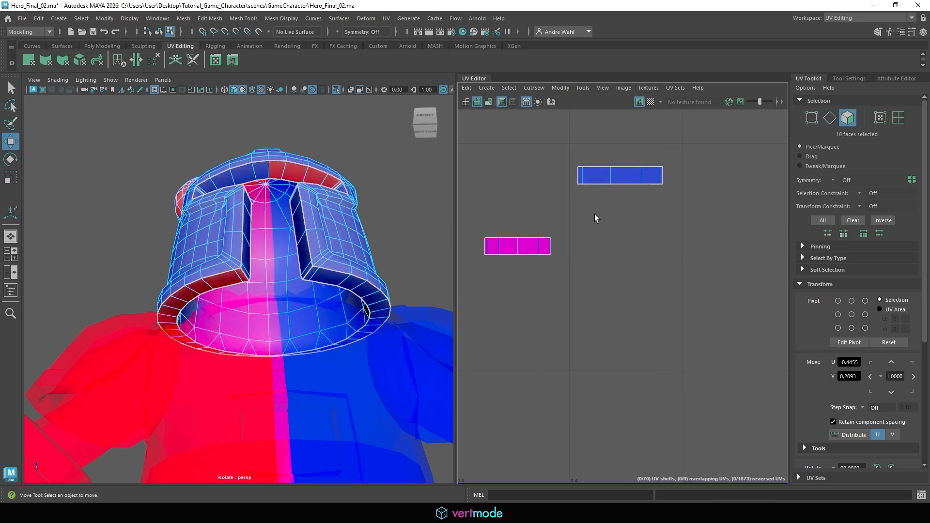
Select the whole magenta strip shell under the helmet's brow and flip it again.
{"action": "double_click", "coordinate": [521, 253]}
{"action": "left_click", "coordinate": [471, 282]}
{"action": "left_click_drag", "start_coordinate": [471, 282], "coordinate": [571, 224]}
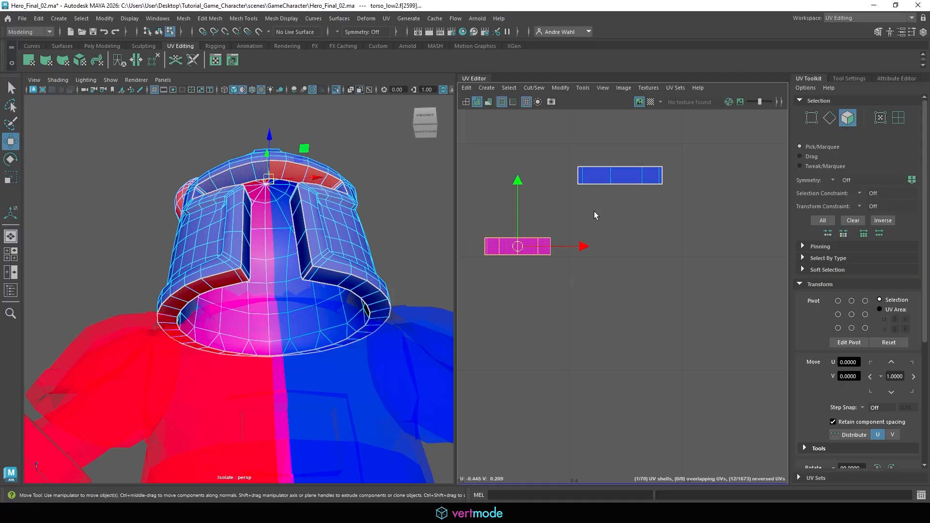
{"action": "left_click", "coordinate": [561, 88]}
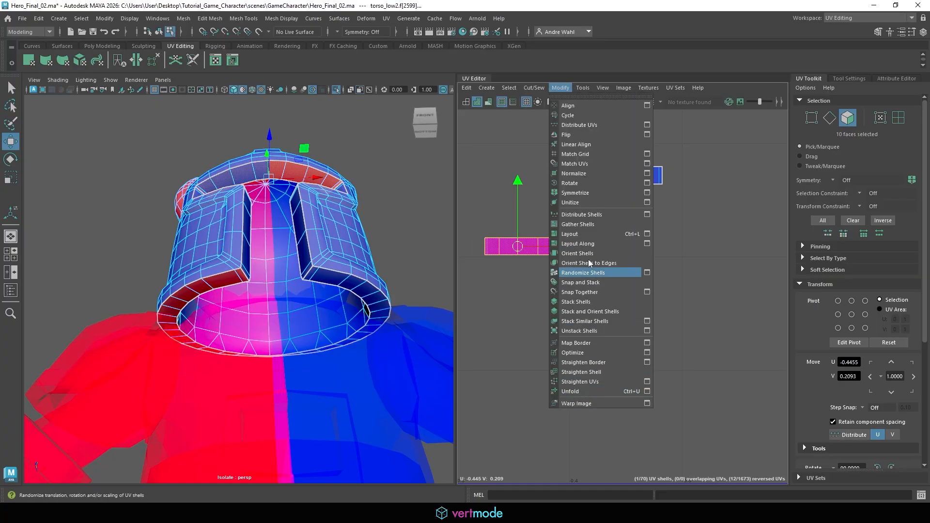
{"action": "left_click", "coordinate": [581, 136]}
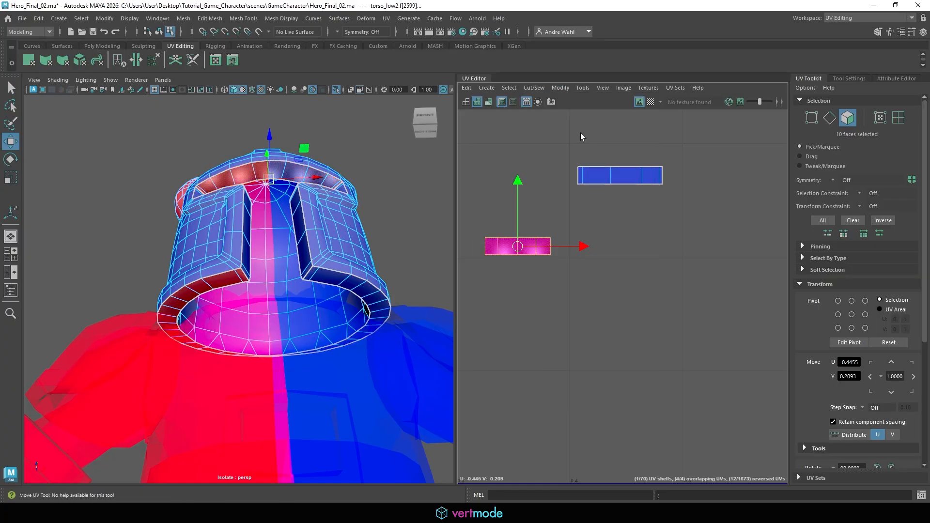
Unfold the flipped brow strip shell to remove its overlap.
{"action": "left_click", "coordinate": [565, 237]}
{"action": "double_click", "coordinate": [524, 246]}
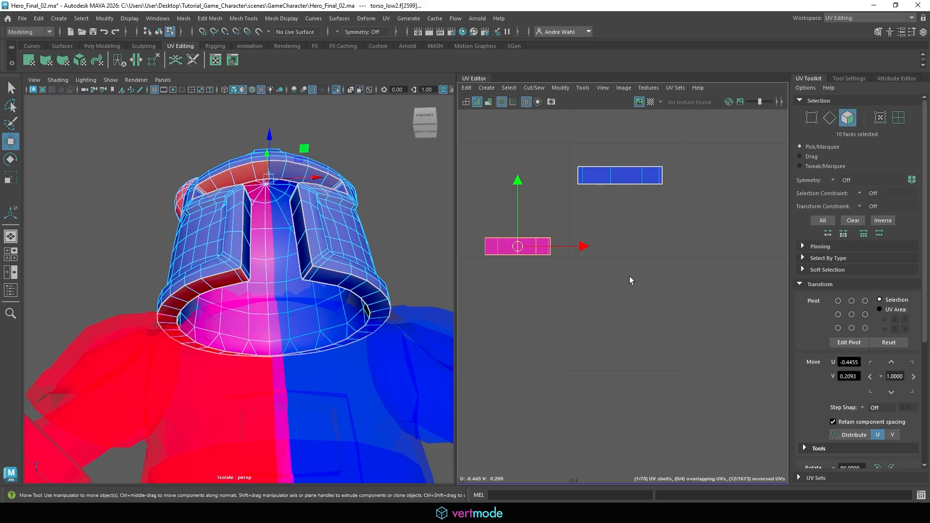
{"action": "left_click", "coordinate": [561, 87]}
{"action": "left_click", "coordinate": [567, 392]}
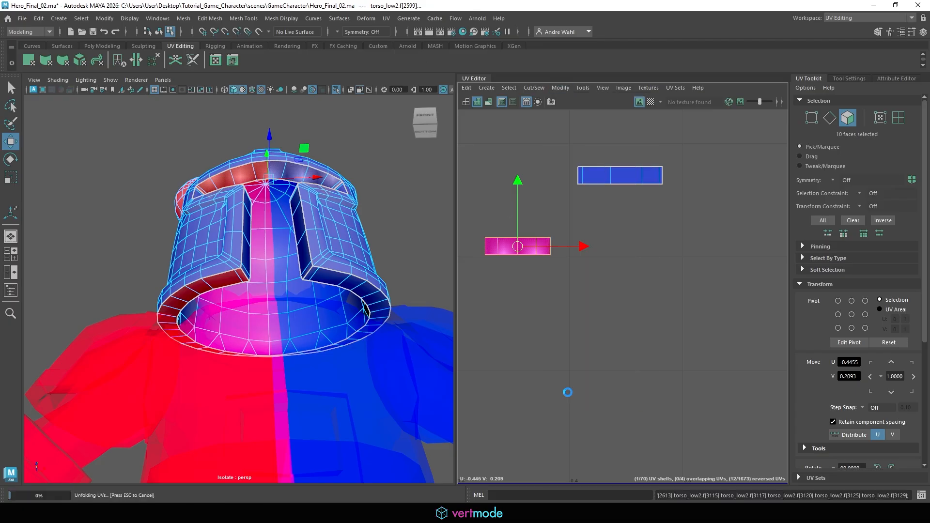
{"action": "left_click", "coordinate": [592, 302]}
{"action": "right_click_drag", "start_coordinate": [530, 262], "coordinate": [589, 276], "text": "alt"}
{"action": "middle_click_drag", "start_coordinate": [531, 258], "coordinate": [589, 260], "text": "alt"}
Move the unfolded, arched brow strip shell slightly aside and rotate it a little clockwise.
{"action": "double_click", "coordinate": [575, 229]}
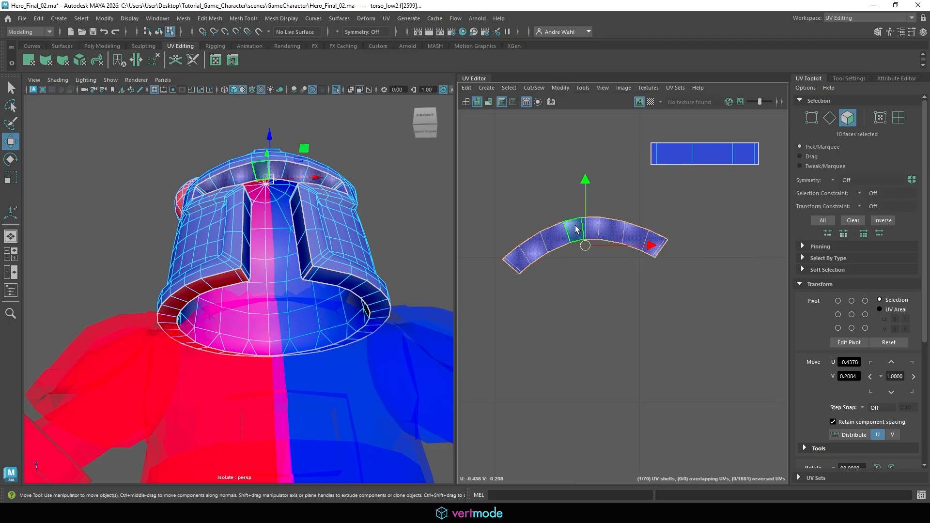
{"action": "left_click_drag", "start_coordinate": [587, 247], "coordinate": [602, 251]}
{"action": "key", "text": "e"}
{"action": "mouse_move", "coordinate": [648, 203]}
{"action": "left_mouse_down"}
{"action": "mouse_move", "coordinate": [657, 226]}
{"action": "mouse_move", "coordinate": [650, 217]}
{"action": "left_mouse_up"}
Try Straighten UVs on the arched brow strip shell, and undo it.
{"action": "left_click", "coordinate": [560, 87]}
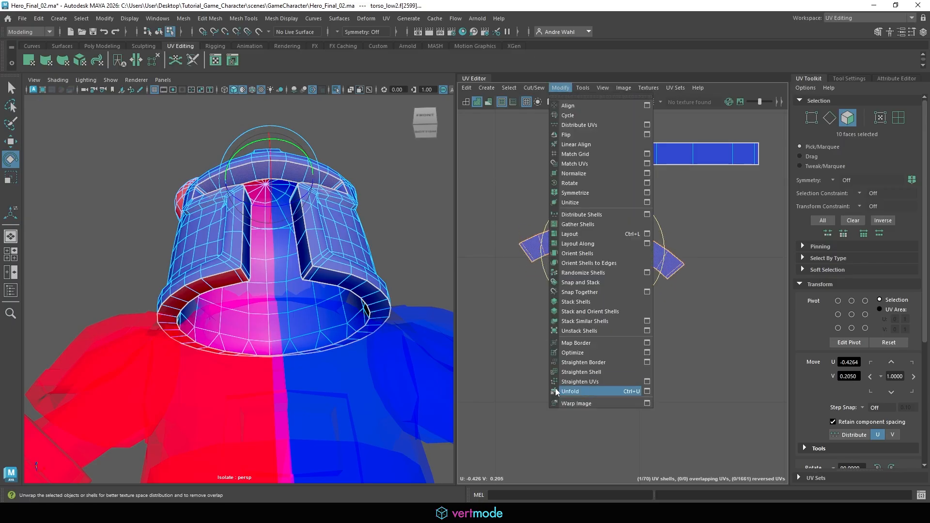
{"action": "left_click", "coordinate": [585, 383]}
{"action": "key", "text": "ctrl+z"}
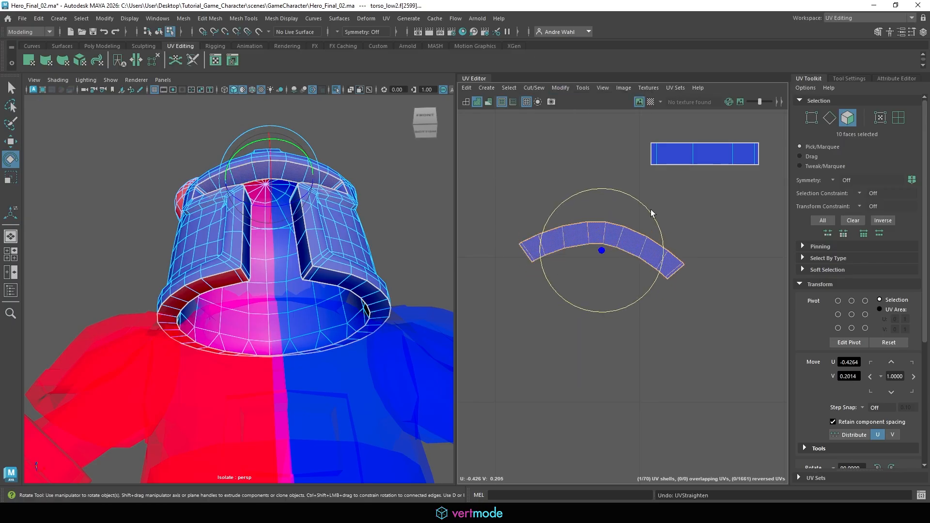
Select the UVs along the arched brow strip's lower border and scale them vertically into a straight horizontal line.
{"action": "right_click_drag", "start_coordinate": [613, 237], "coordinate": [655, 237]}
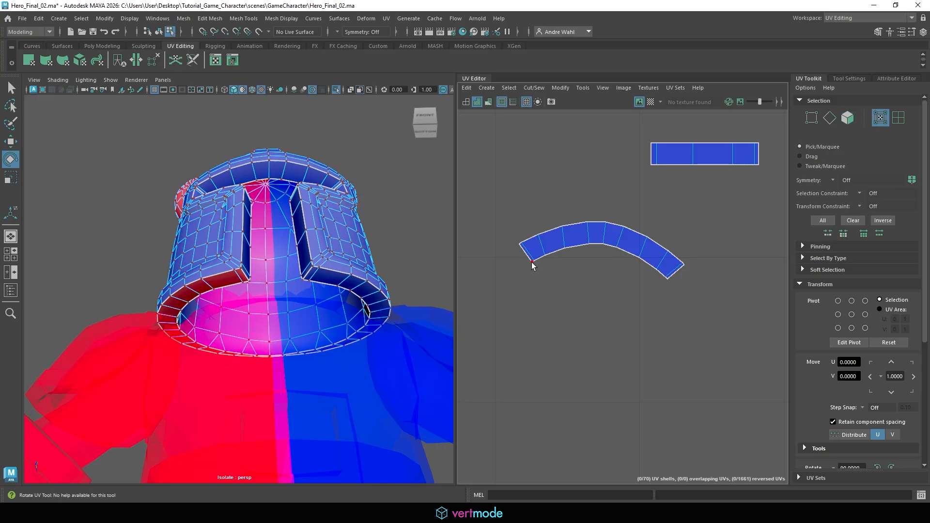
{"action": "left_click", "coordinate": [532, 262]}
{"action": "double_click", "coordinate": [668, 281], "text": "shift"}
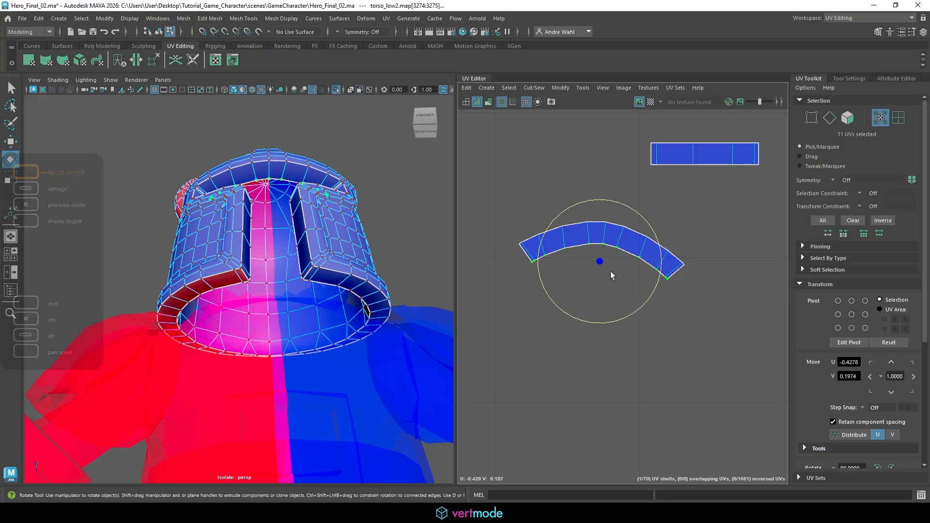
{"action": "key", "text": "d"}
{"action": "key", "text": "v"}
{"action": "left_click_drag", "start_coordinate": [599, 263], "coordinate": [531, 265]}
{"action": "key", "text": "r"}
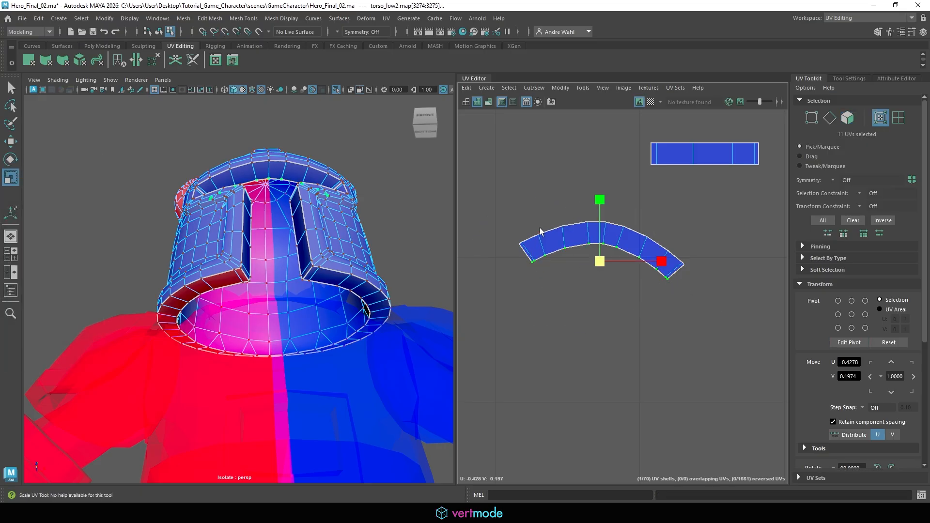
{"action": "left_click_drag", "start_coordinate": [604, 203], "coordinate": [587, 277]}
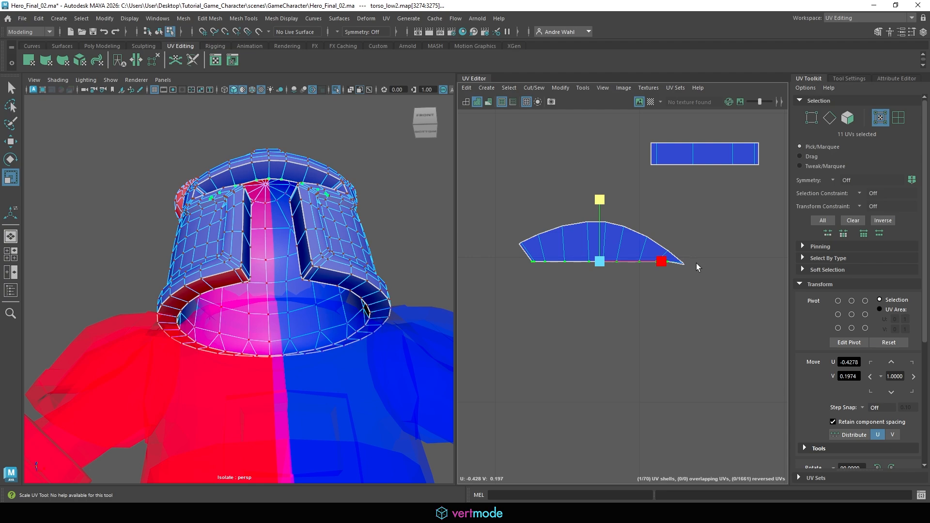
Select the UVs along the brow strip's upper border and scale them vertically into a straight horizontal line.
{"action": "left_click", "coordinate": [683, 264]}
{"action": "double_click", "coordinate": [519, 245], "text": "shift"}
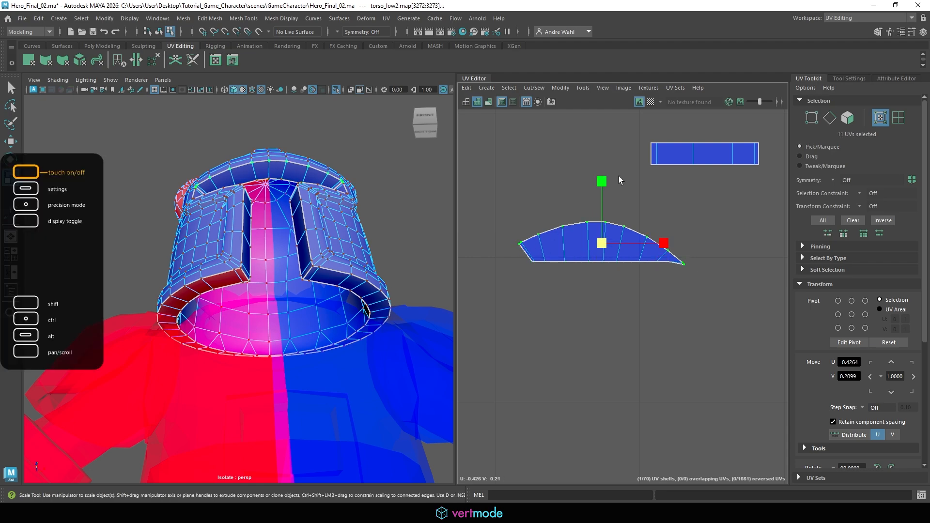
{"action": "left_click_drag", "start_coordinate": [602, 182], "coordinate": [601, 244]}
Straighten the slanted interior edge beside the brow strip's left end by scaling it horizontally until vertical.
{"action": "right_click_drag", "start_coordinate": [519, 255], "coordinate": [522, 225]}
{"action": "left_click", "coordinate": [548, 261]}
{"action": "key", "text": "f"}
{"action": "middle_click_drag", "start_coordinate": [650, 370], "coordinate": [592, 252], "text": "alt"}
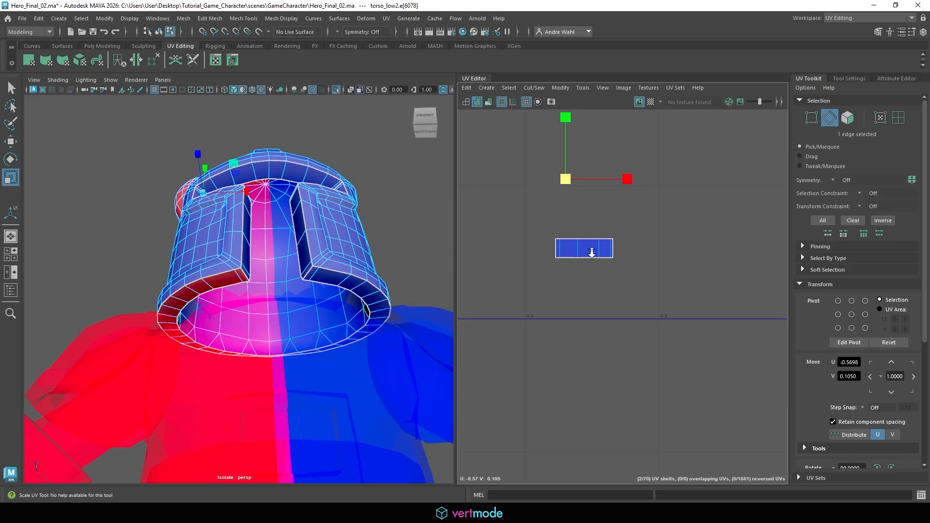
{"action": "right_click_drag", "start_coordinate": [600, 252], "coordinate": [429, 246], "text": "alt"}
{"action": "key", "text": "f"}
{"action": "middle_click_drag", "start_coordinate": [637, 252], "coordinate": [541, 286], "text": "alt"}
{"action": "right_click_drag", "start_coordinate": [541, 286], "coordinate": [646, 268], "text": "alt"}
{"action": "middle_click_drag", "start_coordinate": [646, 267], "coordinate": [510, 313], "text": "alt"}
{"action": "right_click_drag", "start_coordinate": [510, 313], "coordinate": [630, 305], "text": "alt"}
{"action": "right_click_drag", "start_coordinate": [585, 249], "coordinate": [590, 220], "text": "ctrl"}
{"action": "key", "text": "e"}
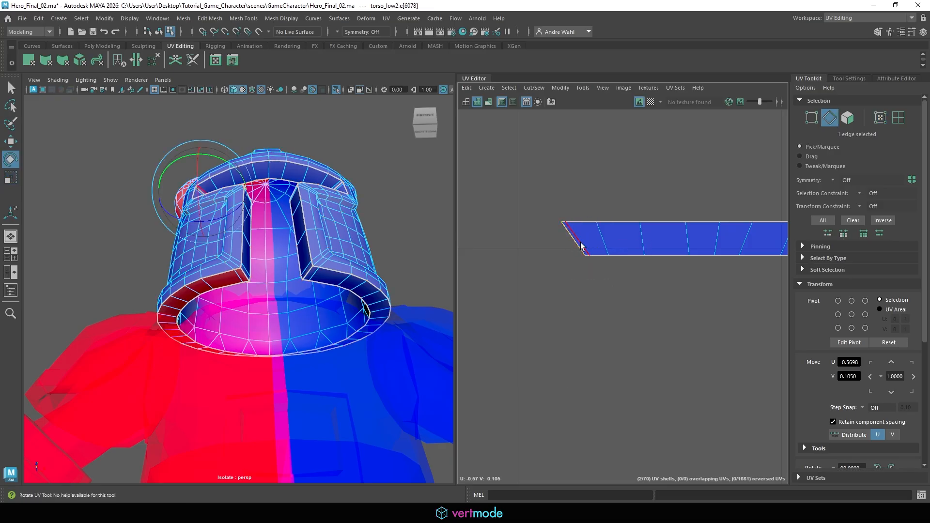
{"action": "left_click", "coordinate": [580, 242]}
{"action": "key", "text": "r"}
{"action": "left_click_drag", "start_coordinate": [638, 239], "coordinate": [546, 229]}
Select the two corner UVs at the brow strip's left end and align them vertically.
{"action": "right_click_drag", "start_coordinate": [569, 234], "coordinate": [554, 218]}
{"action": "left_click", "coordinate": [592, 259]}
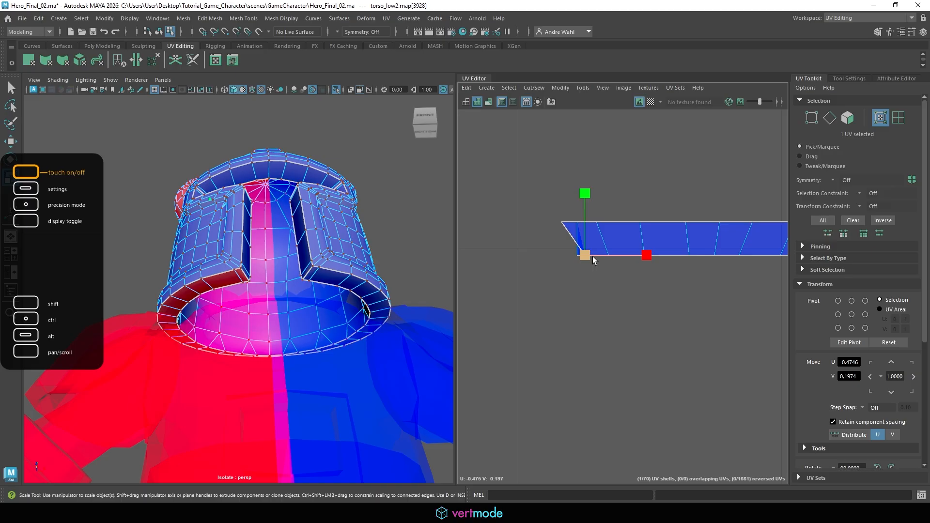
{"action": "left_click", "coordinate": [564, 223], "text": "shift"}
Make the brow strip's right end border and the interior edge beside it vertical by scaling them horizontally.
{"action": "middle_click_drag", "start_coordinate": [738, 259], "coordinate": [416, 282], "text": "alt"}
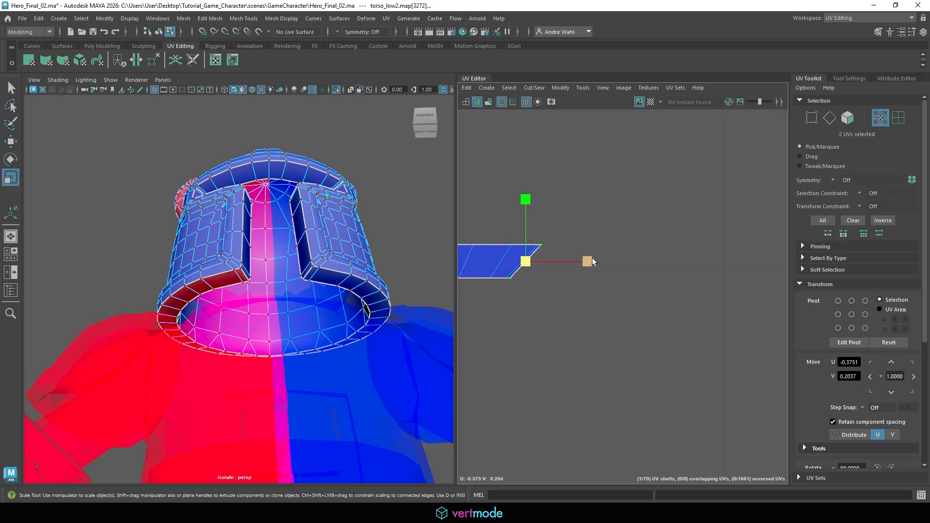
{"action": "left_click_drag", "start_coordinate": [590, 261], "coordinate": [481, 254]}
{"action": "right_click_drag", "start_coordinate": [548, 264], "coordinate": [549, 240]}
{"action": "left_click", "coordinate": [516, 268]}
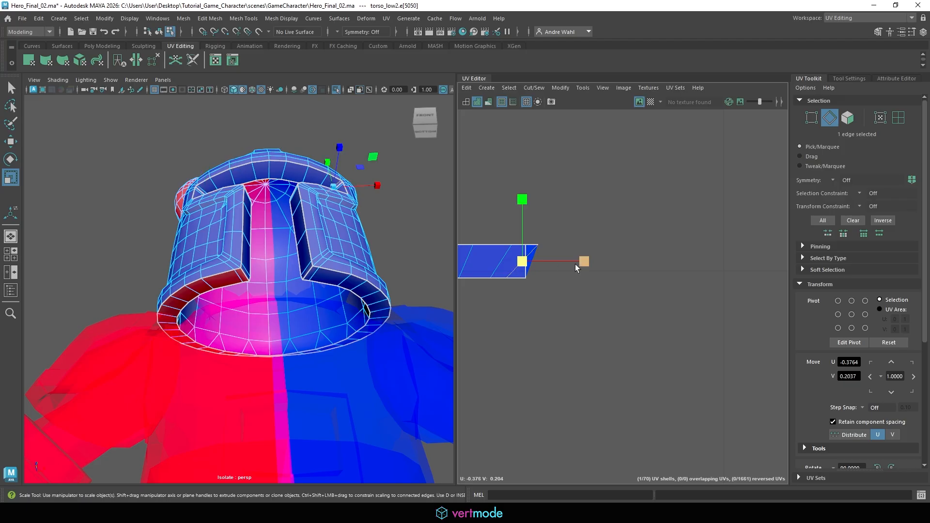
{"action": "left_click_drag", "start_coordinate": [576, 263], "coordinate": [479, 260]}
Scale the slanted interior edges from the brow strip's right half to its middle horizontally until each is vertical.
{"action": "left_click", "coordinate": [503, 259]}
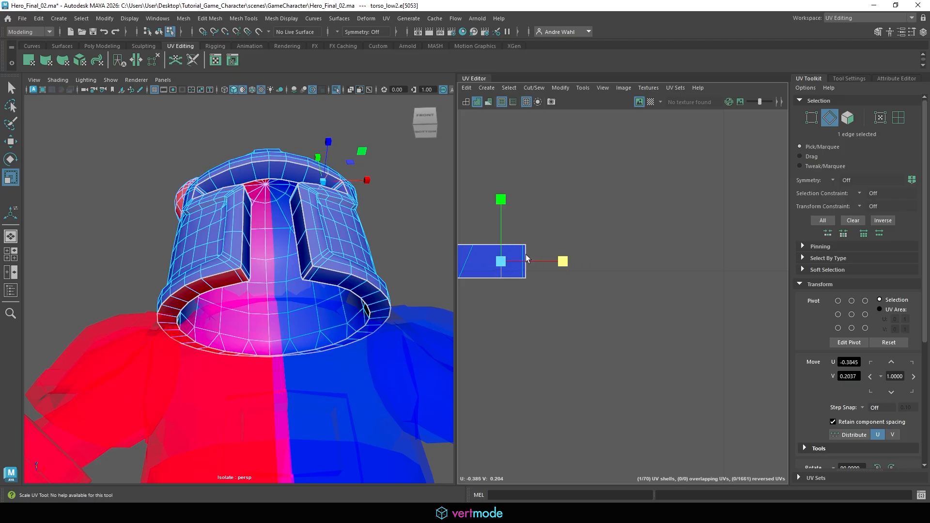
{"action": "middle_click_drag", "start_coordinate": [466, 264], "coordinate": [575, 261], "text": "alt"}
{"action": "left_click", "coordinate": [575, 262]}
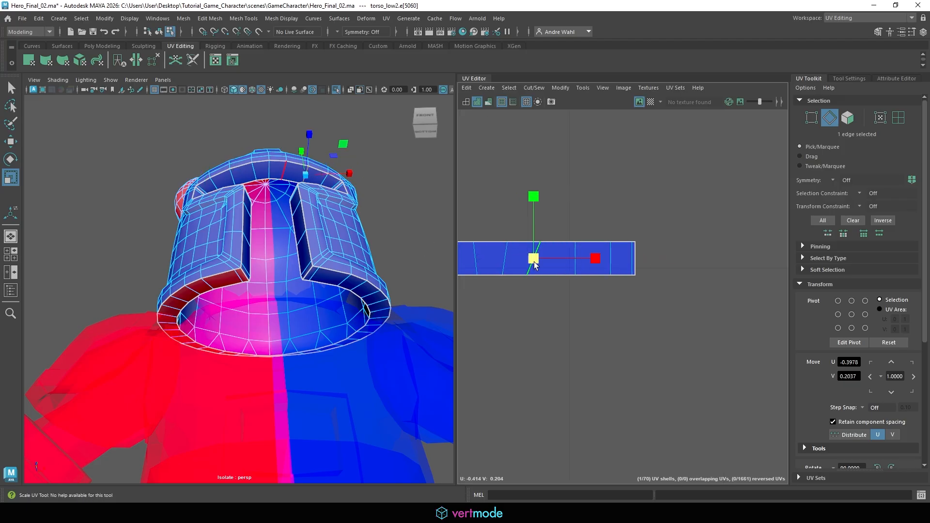
{"action": "left_click_drag", "start_coordinate": [595, 259], "coordinate": [508, 260]}
{"action": "left_click", "coordinate": [505, 259]}
{"action": "left_click_drag", "start_coordinate": [564, 259], "coordinate": [441, 253]}
{"action": "left_click", "coordinate": [475, 257]}
Straighten the remaining slanted interior edges in the brow strip's left half to vertical.
{"action": "middle_click_drag", "start_coordinate": [523, 255], "coordinate": [665, 262], "text": "alt"}
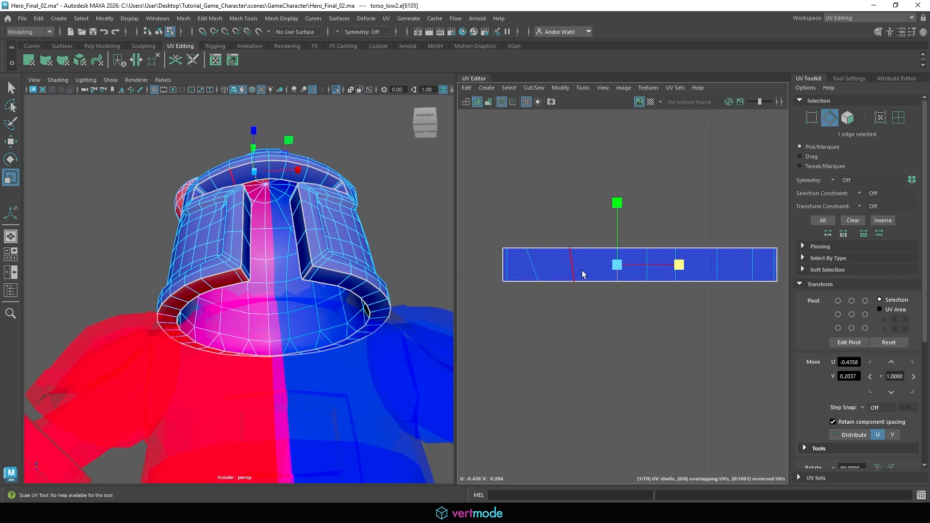
{"action": "left_click", "coordinate": [579, 265]}
{"action": "left_click", "coordinate": [579, 265]}
{"action": "left_click_drag", "start_coordinate": [636, 264], "coordinate": [537, 265]}
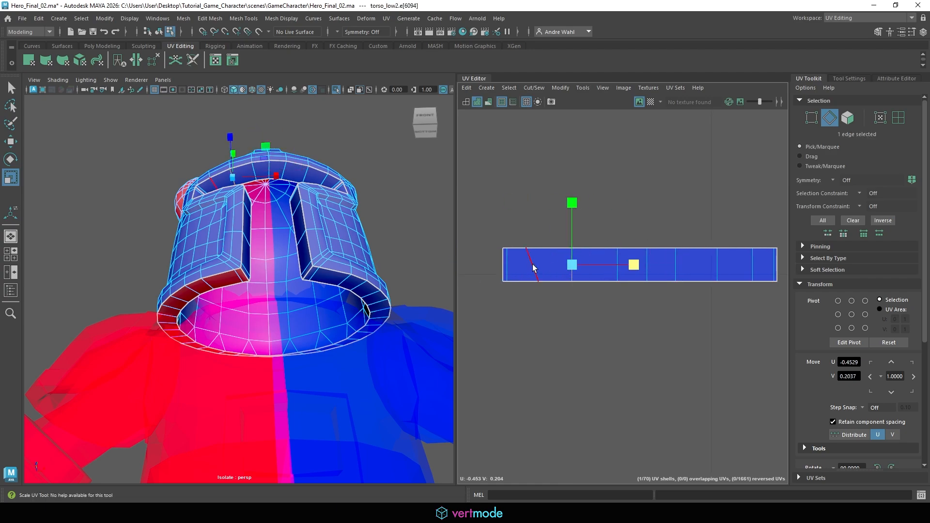
{"action": "left_click", "coordinate": [533, 266]}
Select the reversed red fan-shaped helmet shell and flip it.
{"action": "scroll", "coordinate": [570, 258], "scroll_direction": "down", "scroll_amount": 5}
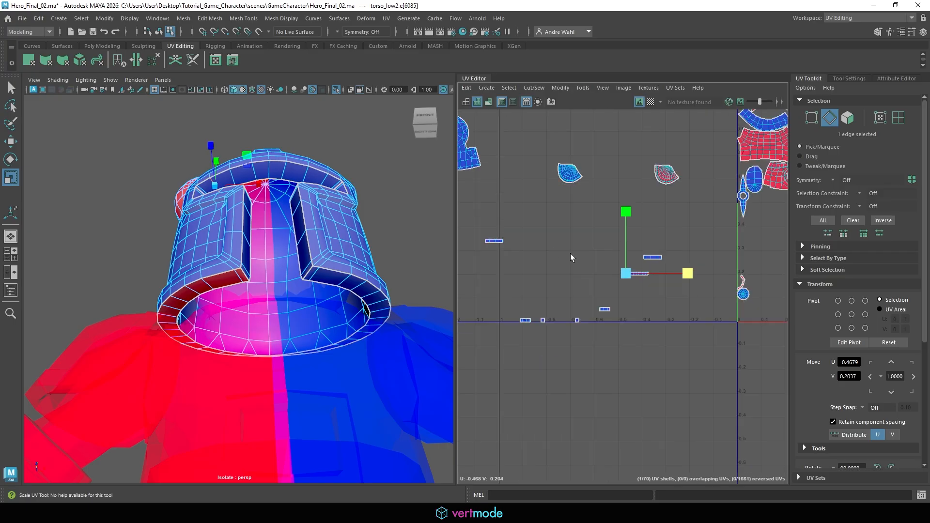
{"action": "middle_click_drag", "start_coordinate": [633, 174], "coordinate": [609, 262], "text": "alt"}
{"action": "scroll", "coordinate": [603, 223], "scroll_direction": "up", "scroll_amount": 2}
{"action": "right_click_drag", "start_coordinate": [667, 265], "coordinate": [644, 260]}
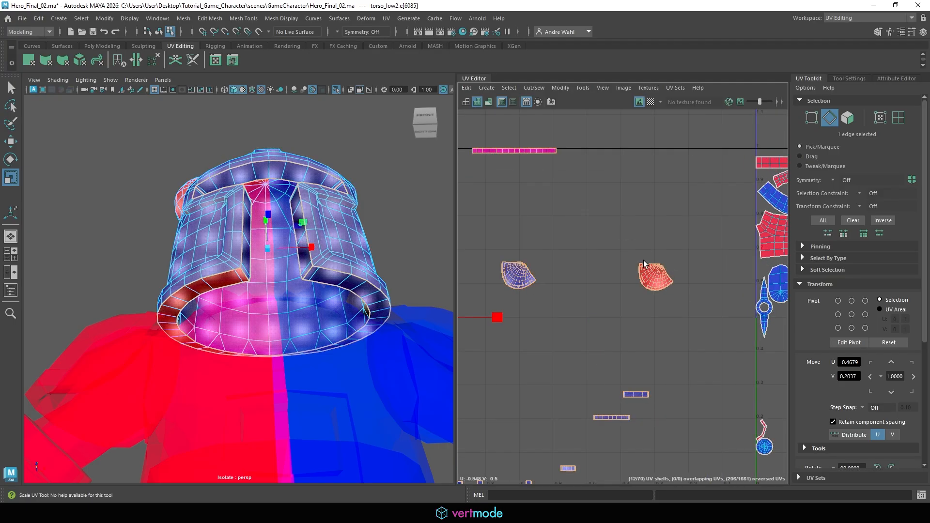
{"action": "left_click", "coordinate": [646, 278]}
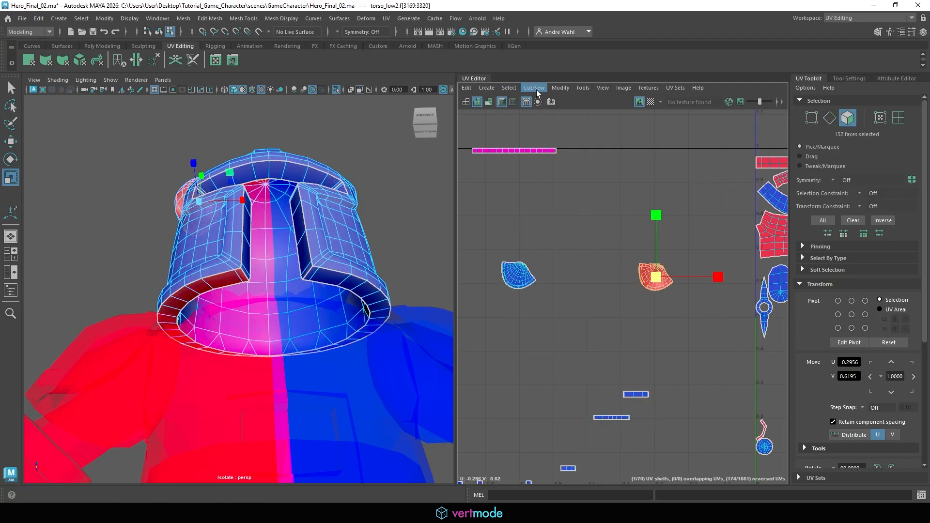
{"action": "left_click", "coordinate": [560, 89]}
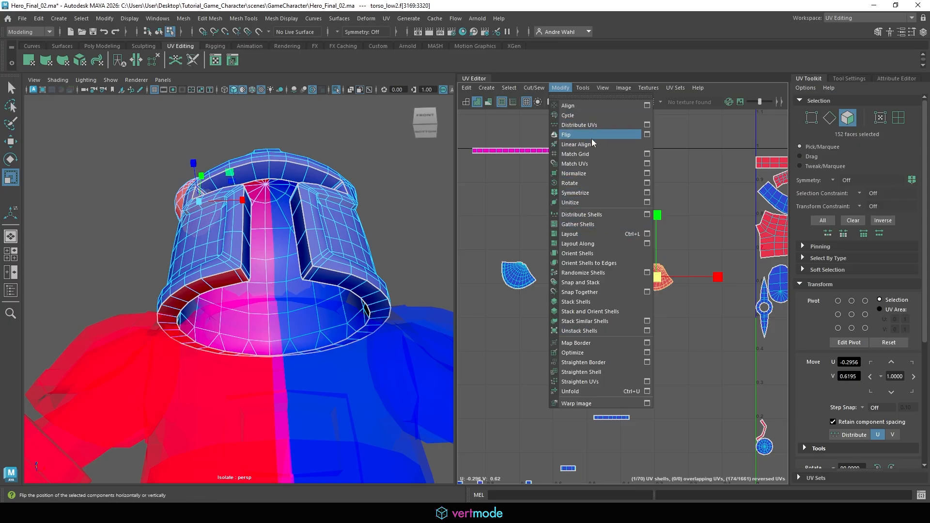
{"action": "left_click", "coordinate": [576, 135]}
Cut the UVs along the edge between the red and blue halves of the helmet's bottom rim.
{"action": "left_click", "coordinate": [538, 150]}
{"action": "middle_click_drag", "start_coordinate": [536, 153], "coordinate": [610, 237], "text": "alt"}
{"action": "right_click_drag", "start_coordinate": [610, 237], "coordinate": [722, 199], "text": "alt"}
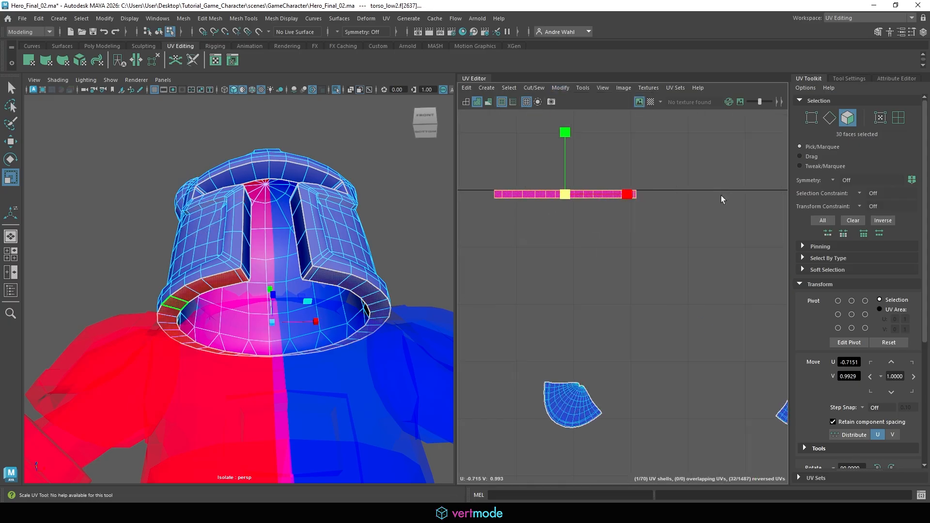
{"action": "left_click", "coordinate": [556, 228]}
{"action": "left_click_drag", "start_coordinate": [292, 311], "coordinate": [359, 227], "text": "alt"}
{"action": "right_click", "coordinate": [359, 227]}
{"action": "left_click", "coordinate": [359, 198]}
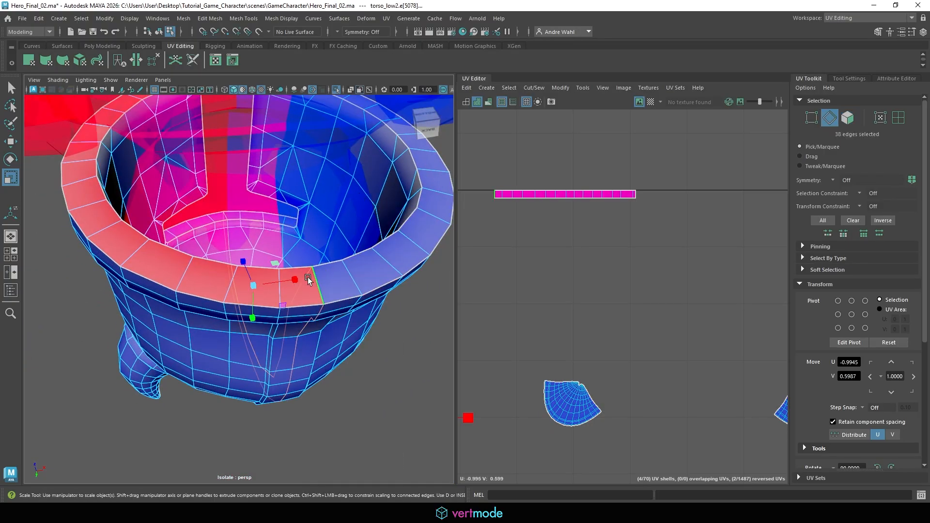
{"action": "left_click", "coordinate": [318, 284]}
{"action": "left_click", "coordinate": [529, 88]}
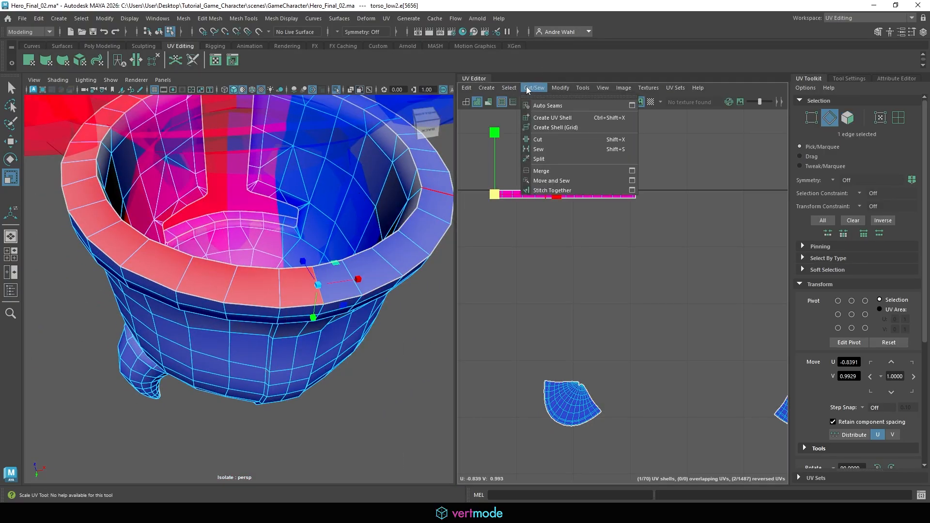
{"action": "left_click", "coordinate": [537, 140]}
Flip the reversed red half of the helmet's rim strip and move it down off the overlapping blue half.
{"action": "right_click_drag", "start_coordinate": [555, 167], "coordinate": [613, 172]}
{"action": "right_click_drag", "start_coordinate": [504, 172], "coordinate": [513, 153]}
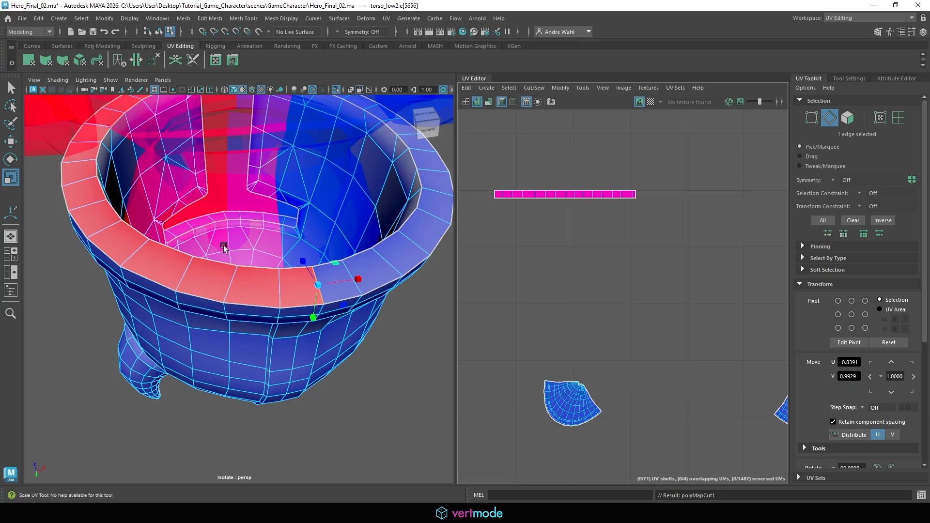
{"action": "left_click", "coordinate": [209, 274]}
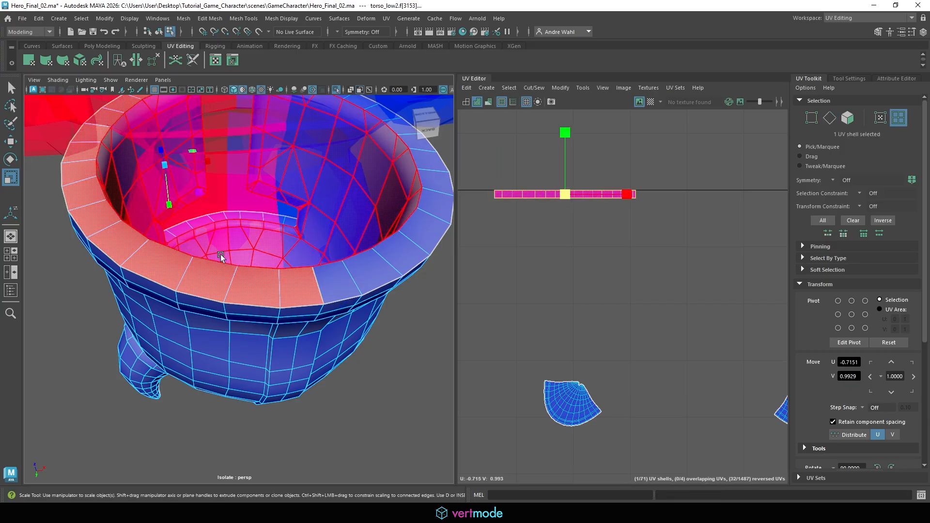
{"action": "left_click", "coordinate": [561, 88]}
{"action": "left_click", "coordinate": [572, 134]}
{"action": "key", "text": "w"}
{"action": "left_click_drag", "start_coordinate": [566, 195], "coordinate": [571, 260]}
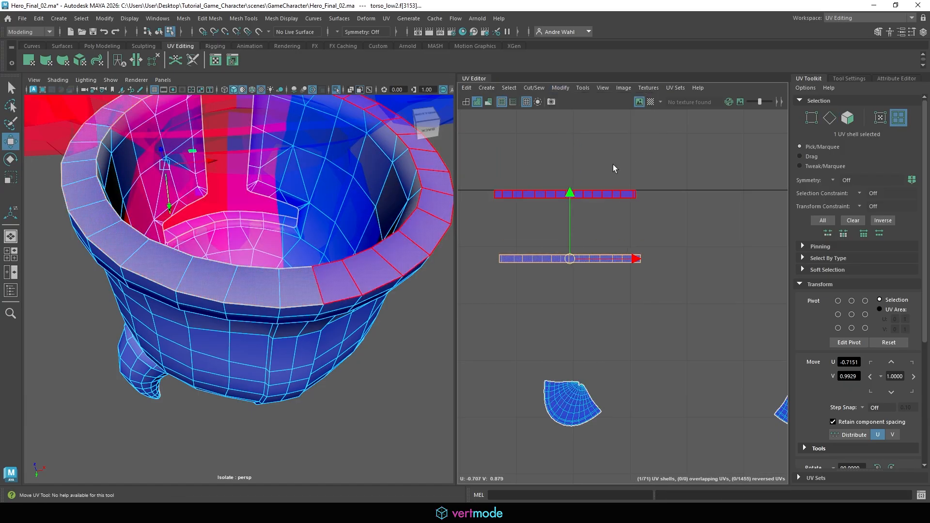
Move and sew the two halves of the helmet's bottom rim strip together along their shared edge.
{"action": "right_click_drag", "start_coordinate": [628, 156], "coordinate": [629, 131]}
{"action": "left_click", "coordinate": [317, 300]}
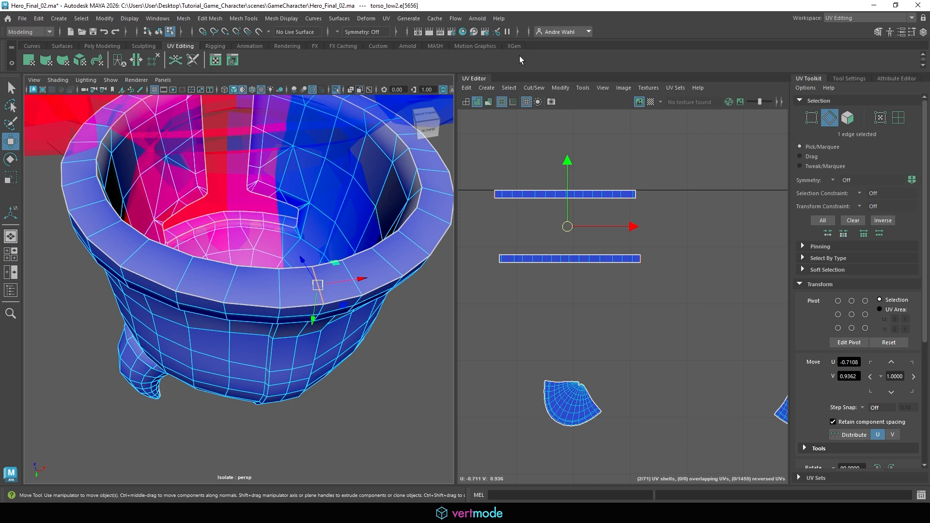
{"action": "left_click", "coordinate": [528, 88]}
{"action": "left_click", "coordinate": [555, 182]}
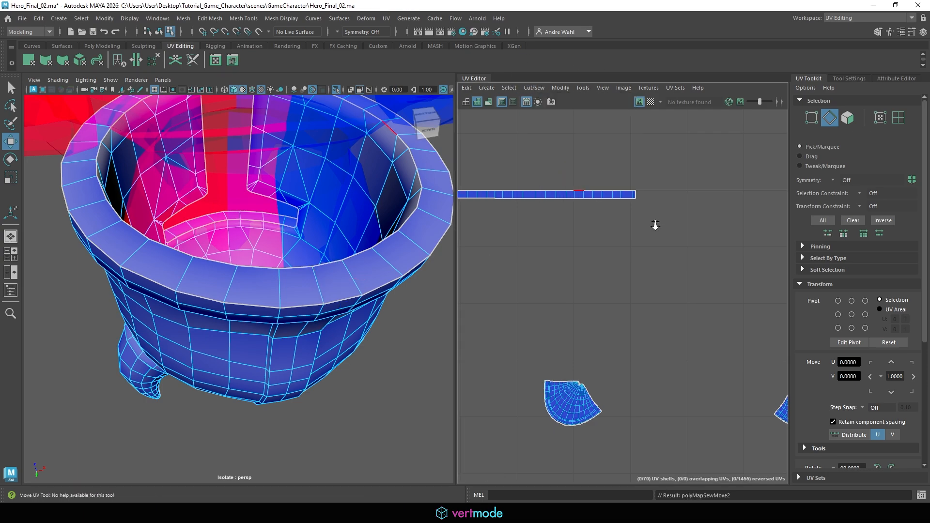
Exit the helmet isolation, select all faces of the torso, head and arms, and isolate them.
{"action": "scroll", "coordinate": [603, 255], "scroll_direction": "down", "scroll_amount": 3}
{"action": "left_click_drag", "start_coordinate": [322, 231], "coordinate": [352, 301], "text": "alt"}
{"action": "right_click_drag", "start_coordinate": [352, 301], "coordinate": [265, 272], "text": "alt"}
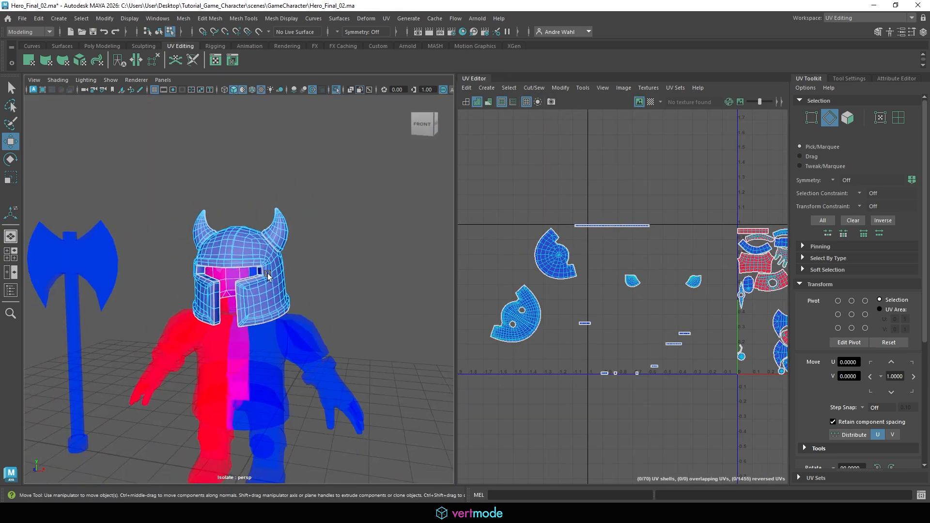
{"action": "middle_click_drag", "start_coordinate": [265, 273], "coordinate": [288, 199], "text": "alt"}
{"action": "mouse_move", "coordinate": [454, 177]}
{"action": "right_mouse_down"}
{"action": "mouse_move", "coordinate": [422, 185]}
{"action": "mouse_move", "coordinate": [445, 174]}
{"action": "right_mouse_up"}
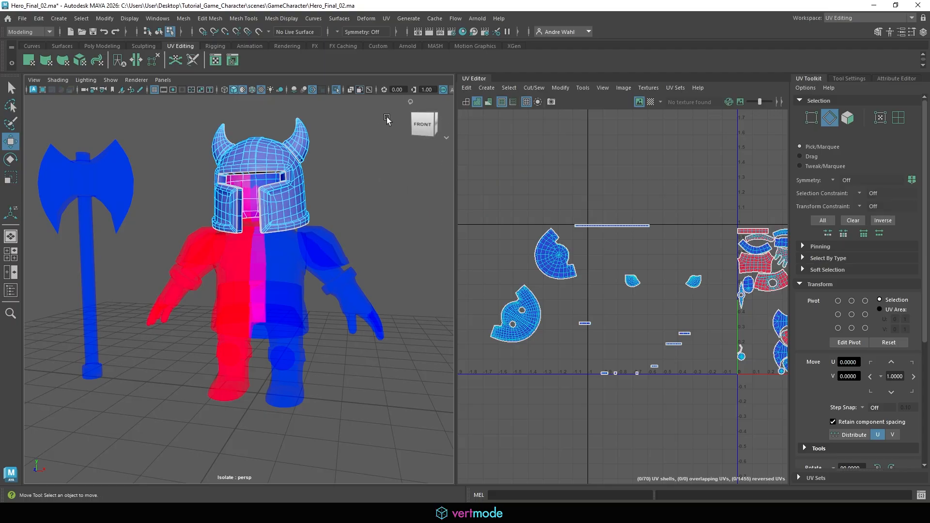
{"action": "left_click", "coordinate": [338, 91]}
{"action": "left_click", "coordinate": [295, 250]}
{"action": "right_click_drag", "start_coordinate": [291, 251], "coordinate": [363, 216]}
{"action": "right_click_drag", "start_coordinate": [293, 227], "coordinate": [324, 206]}
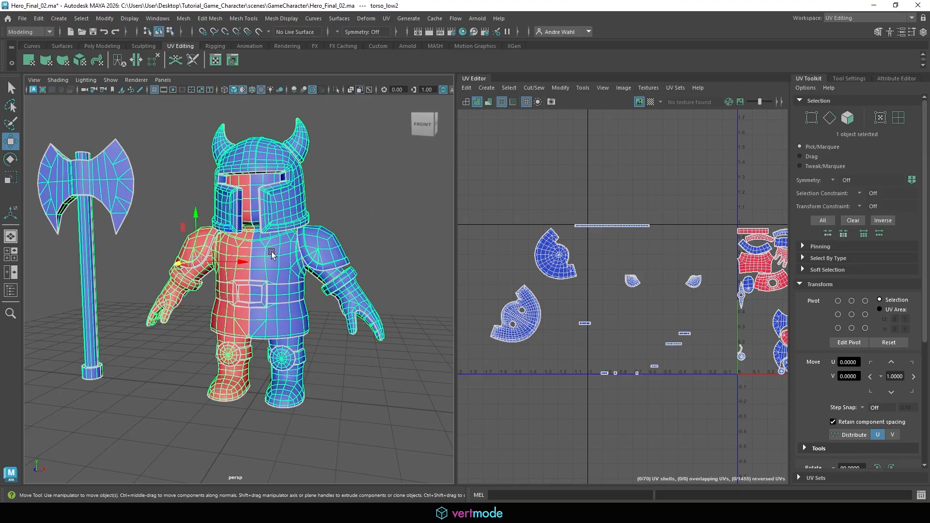
{"action": "mouse_move", "coordinate": [259, 264]}
{"action": "right_mouse_down"}
{"action": "mouse_move", "coordinate": [265, 277]}
{"action": "mouse_move", "coordinate": [261, 254]}
{"action": "right_mouse_up"}
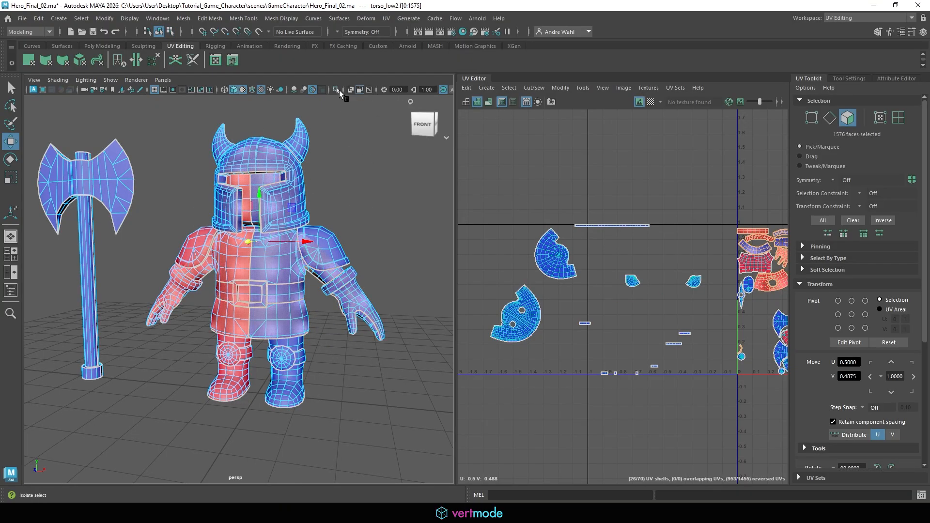
{"action": "left_click", "coordinate": [338, 90]}
Select the center seam edge loops of the torso and head and move and sew their UVs together.
{"action": "right_click_drag", "start_coordinate": [298, 207], "coordinate": [296, 188]}
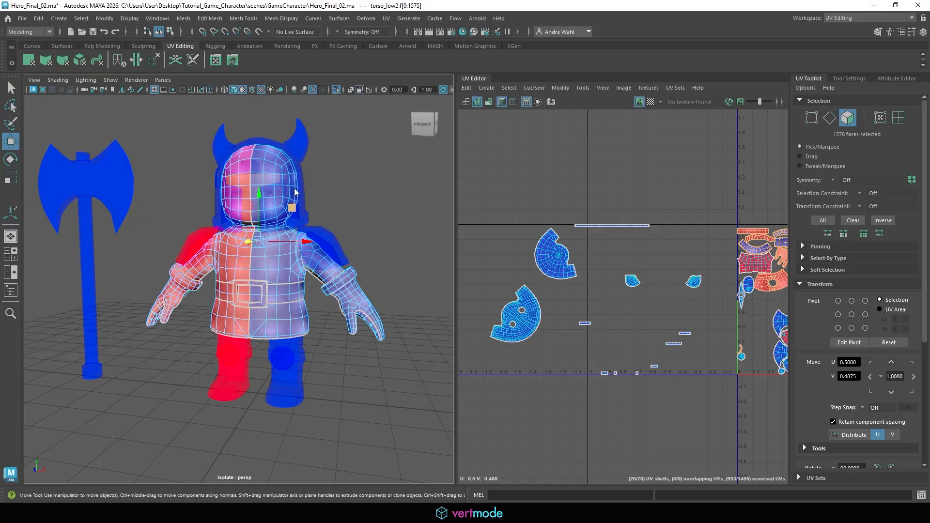
{"action": "double_click", "coordinate": [252, 248]}
{"action": "middle_click_drag", "start_coordinate": [249, 239], "coordinate": [277, 251], "text": "alt"}
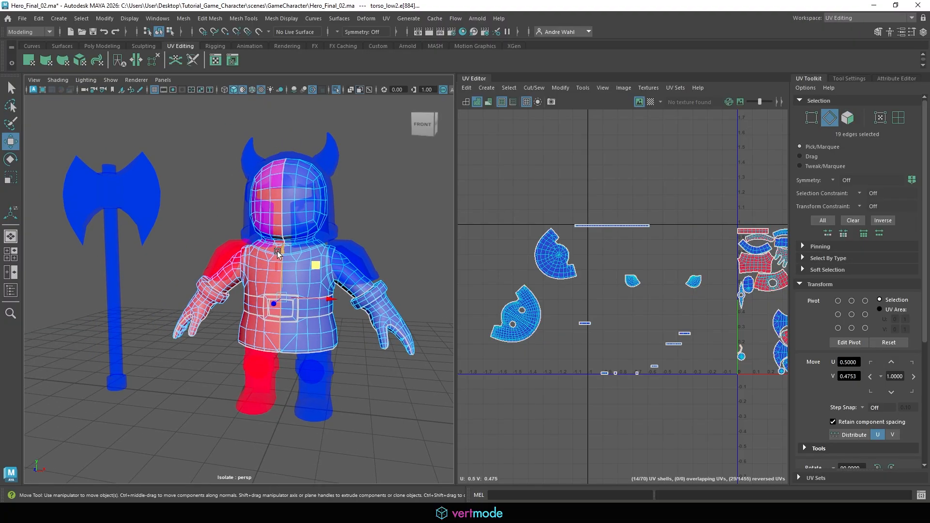
{"action": "double_click", "coordinate": [282, 220], "text": "shift"}
{"action": "left_click_drag", "start_coordinate": [296, 257], "coordinate": [309, 156], "text": "alt"}
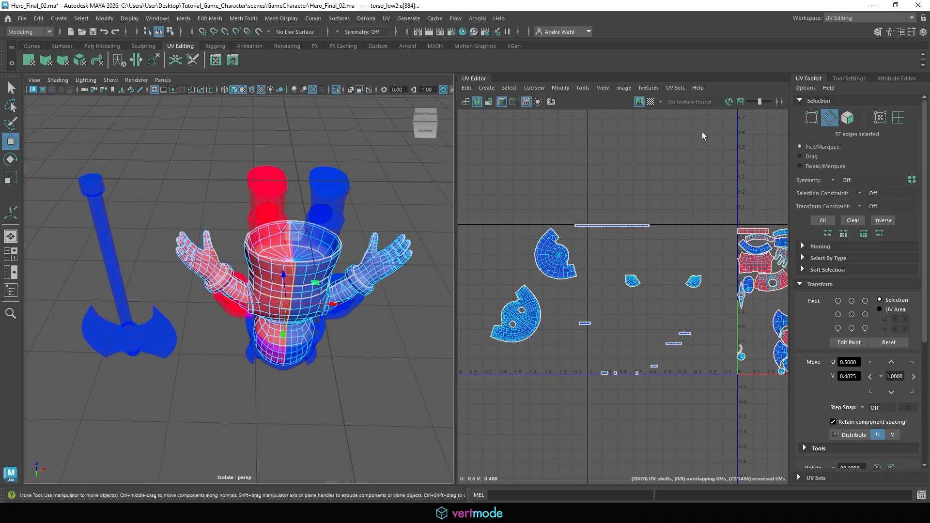
{"action": "middle_click_drag", "start_coordinate": [784, 195], "coordinate": [557, 127], "text": "alt"}
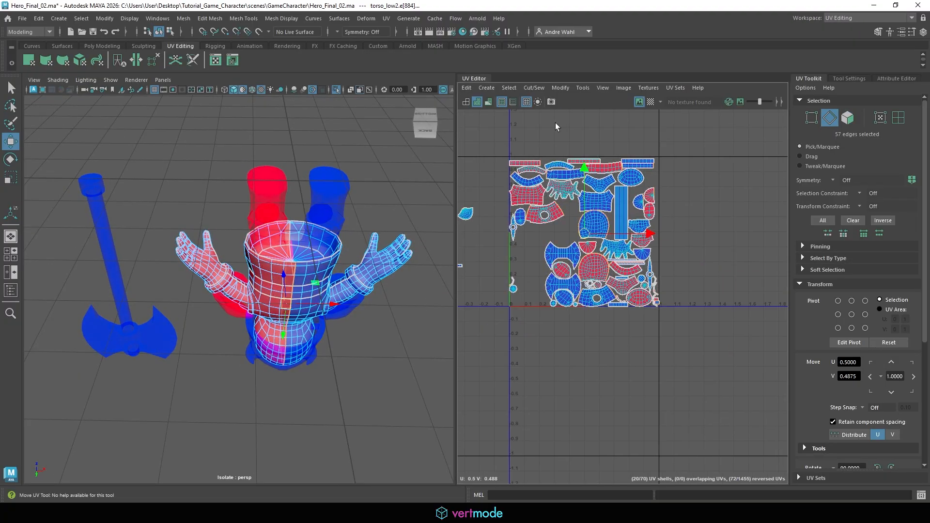
{"action": "left_click", "coordinate": [533, 88]}
{"action": "left_click", "coordinate": [557, 182]}
{"action": "middle_click_drag", "start_coordinate": [556, 239], "coordinate": [638, 204], "text": "alt"}
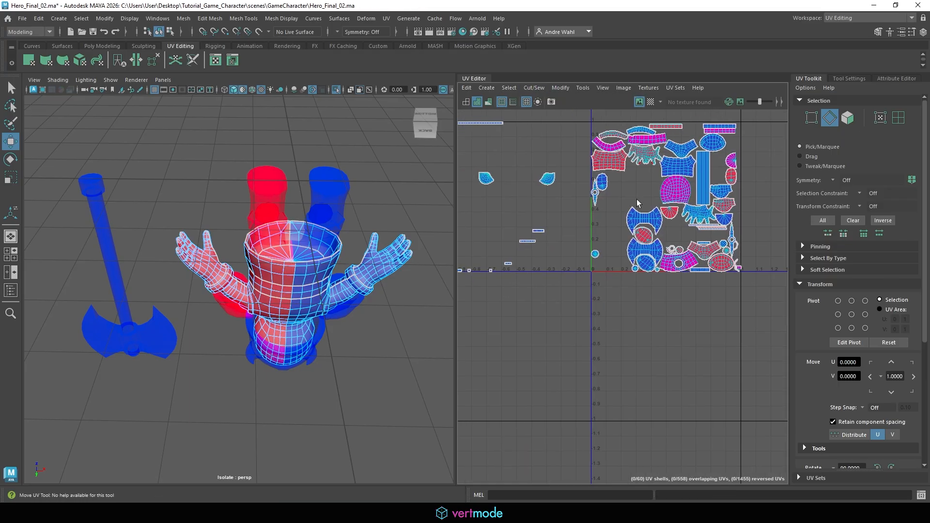
Select all faces of the torso, head and arms and unfold their UVs.
{"action": "left_click_drag", "start_coordinate": [310, 358], "coordinate": [300, 223], "text": "alt"}
{"action": "middle_click_drag", "start_coordinate": [314, 275], "coordinate": [306, 226], "text": "alt"}
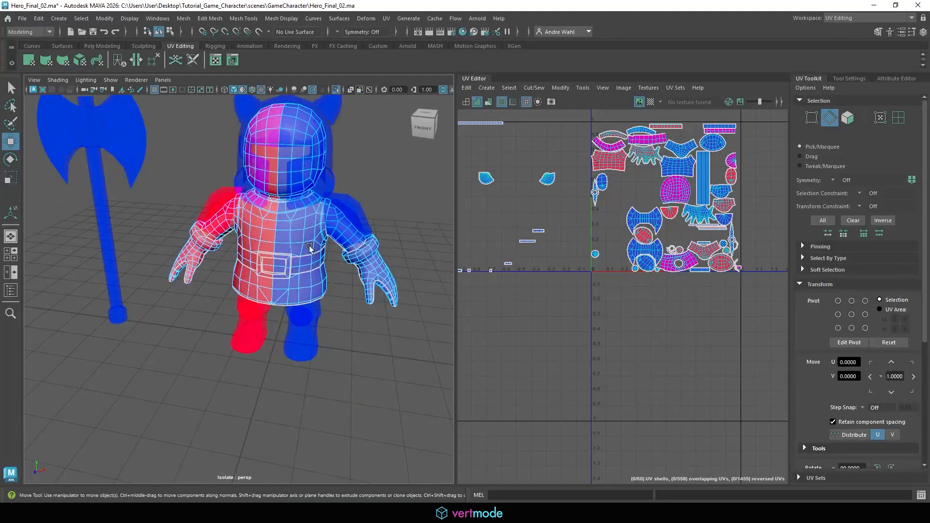
{"action": "scroll", "coordinate": [348, 250], "scroll_direction": "down", "scroll_amount": 5}
{"action": "right_click_drag", "start_coordinate": [289, 244], "coordinate": [310, 214]}
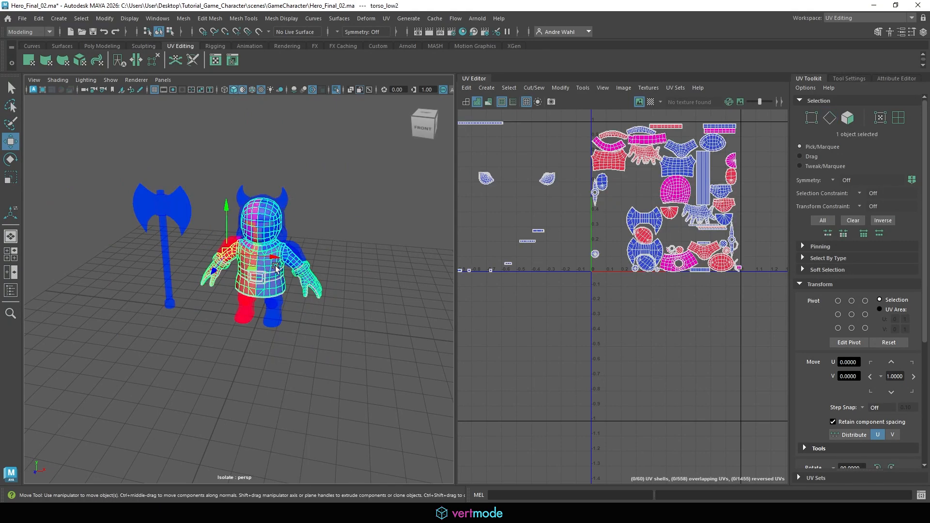
{"action": "left_click_drag", "start_coordinate": [275, 268], "coordinate": [322, 251], "text": "alt"}
{"action": "scroll", "coordinate": [334, 254], "scroll_direction": "up", "scroll_amount": 4}
{"action": "right_click_drag", "start_coordinate": [319, 226], "coordinate": [319, 258]}
{"action": "double_click", "coordinate": [256, 258]}
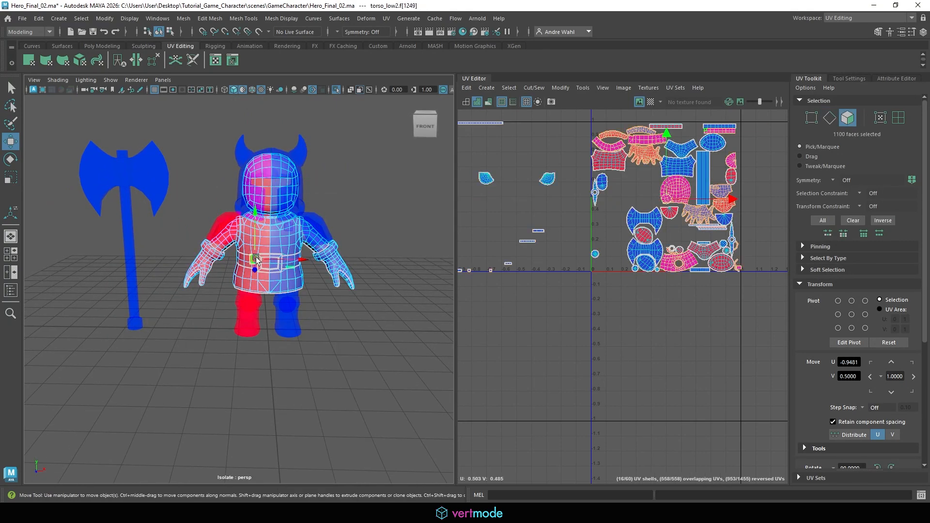
{"action": "left_click", "coordinate": [560, 88]}
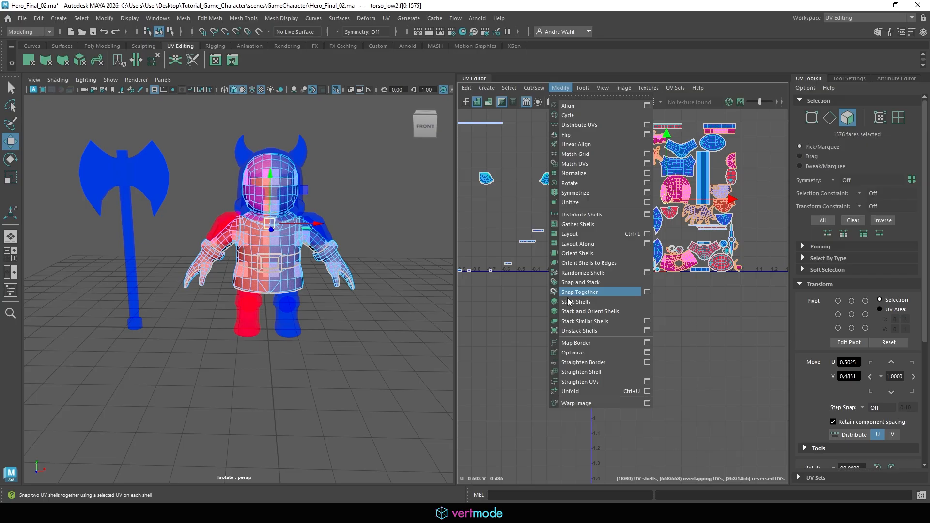
{"action": "left_click", "coordinate": [576, 391]}
Move the unfolded body shells down and left, clear of the shells in the 0–1 UV square.
{"action": "middle_click_drag", "start_coordinate": [673, 207], "coordinate": [642, 202], "text": "alt"}
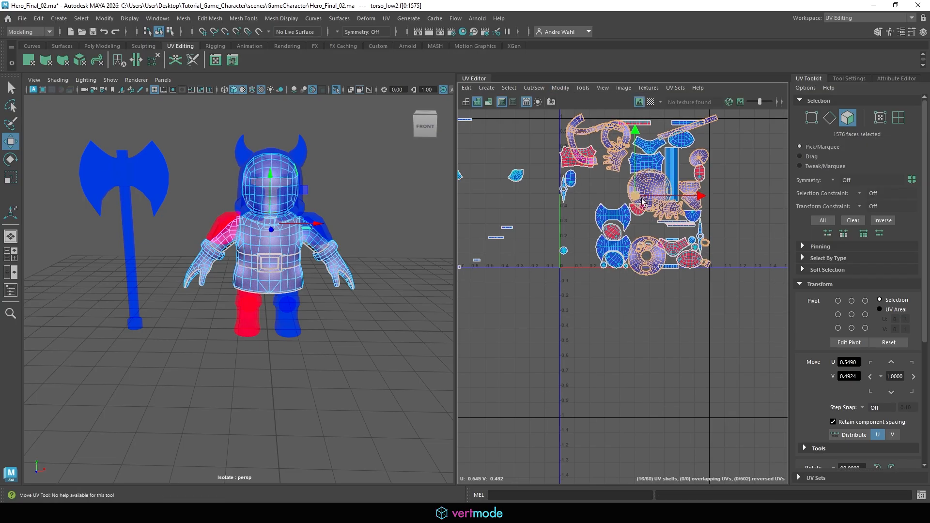
{"action": "left_click_drag", "start_coordinate": [640, 200], "coordinate": [505, 354]}
{"action": "left_click", "coordinate": [262, 299]}
Return to object selection and exit the body isolation to show the whole character and axe.
{"action": "scroll", "coordinate": [323, 234], "scroll_direction": "up", "scroll_amount": 5}
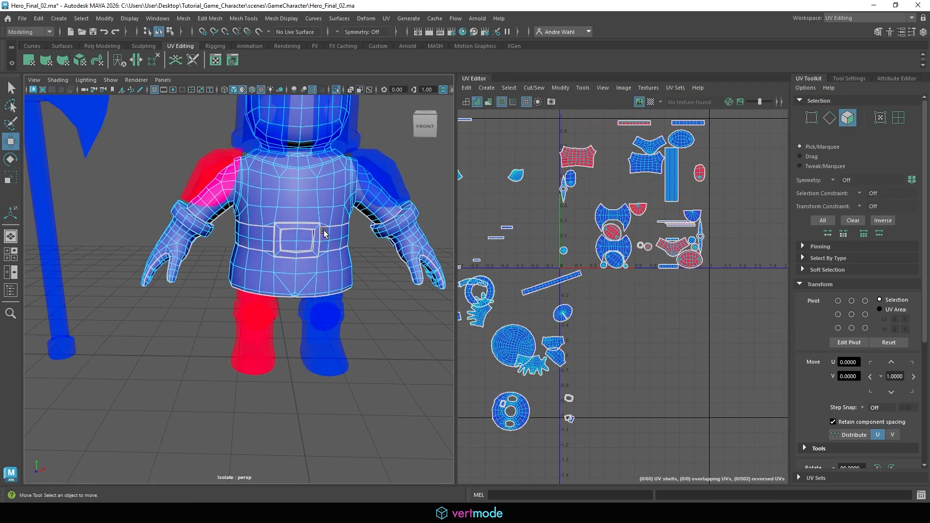
{"action": "right_click_drag", "start_coordinate": [324, 228], "coordinate": [397, 198]}
{"action": "left_click", "coordinate": [357, 277]}
{"action": "left_click", "coordinate": [346, 271]}
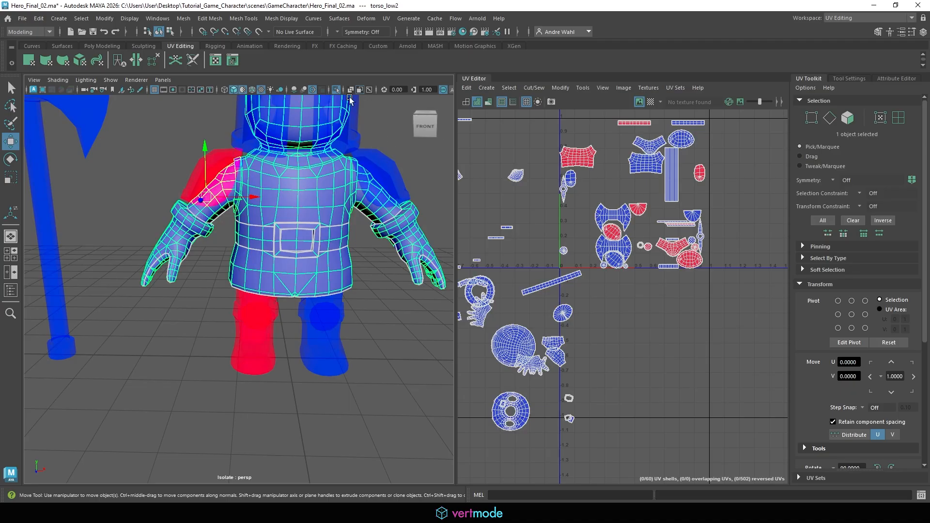
{"action": "left_click", "coordinate": [337, 90]}
Select the faces of both shoulder plates.
{"action": "right_click_drag", "start_coordinate": [383, 161], "coordinate": [385, 172]}
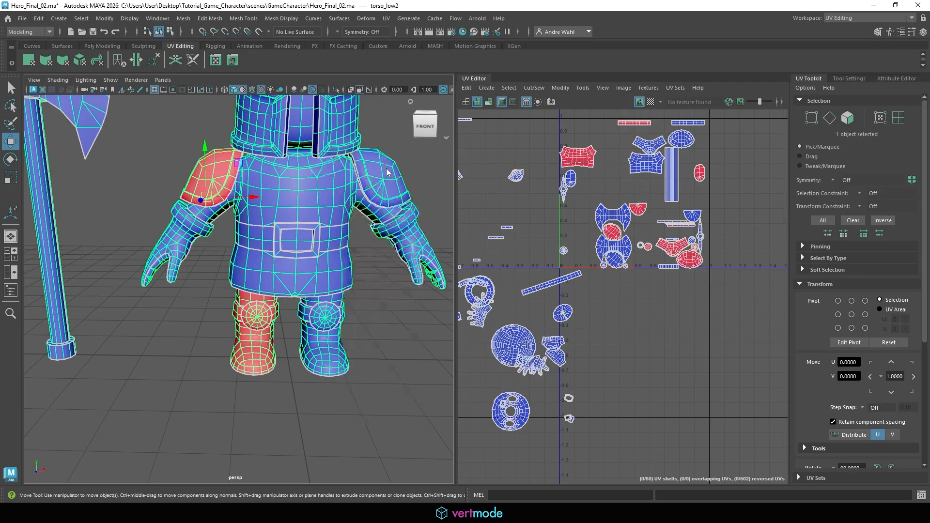
{"action": "double_click", "coordinate": [385, 171]}
{"action": "double_click", "coordinate": [203, 177], "text": "shift"}
{"action": "key", "text": "f"}
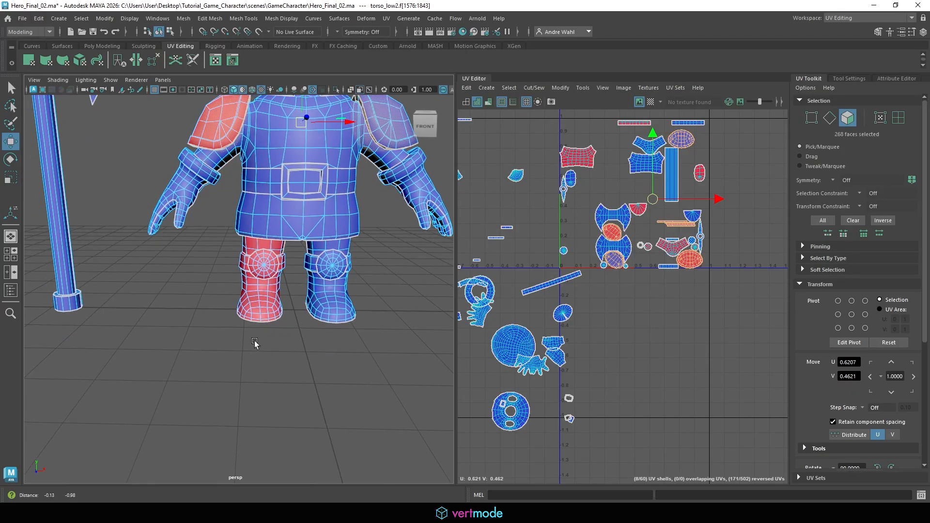
{"action": "scroll", "coordinate": [202, 326], "scroll_direction": "down", "scroll_amount": 3}
{"action": "scroll", "coordinate": [202, 326], "scroll_direction": "down", "scroll_amount": 3}
{"action": "scroll", "coordinate": [367, 280], "scroll_direction": "up", "scroll_amount": 2}
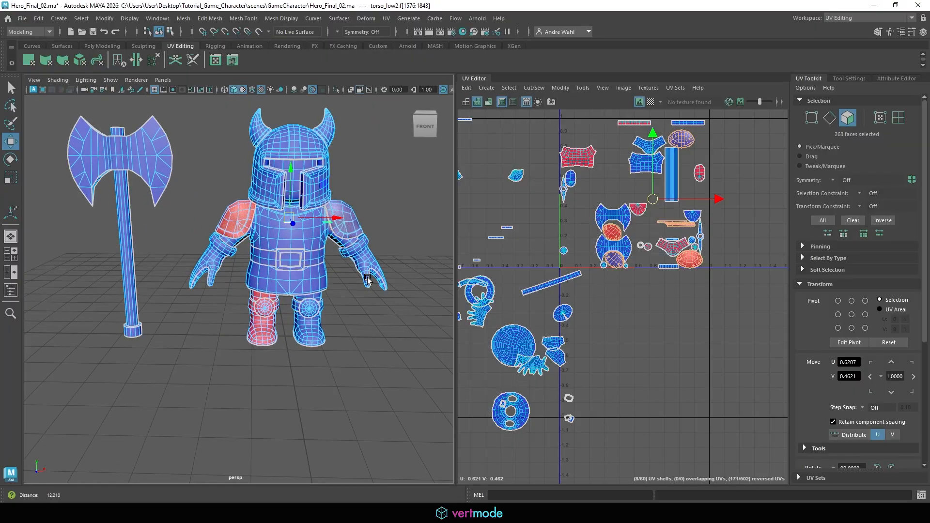
Select the faces of the legs and isolate them in the viewport.
{"action": "left_click_drag", "start_coordinate": [367, 280], "coordinate": [286, 278], "text": "alt"}
{"action": "key", "text": "ctrl+a"}
{"action": "left_click", "coordinate": [288, 276]}
{"action": "right_click_drag", "start_coordinate": [247, 228], "coordinate": [378, 219]}
{"action": "double_click", "coordinate": [228, 270]}
{"action": "left_click", "coordinate": [338, 89]}
Select the center seam edges between the two legs, front to back, and move and sew their UVs together.
{"action": "middle_click_drag", "start_coordinate": [378, 219], "coordinate": [265, 229], "text": "alt"}
{"action": "middle_click_drag", "start_coordinate": [271, 228], "coordinate": [141, 246], "text": "alt"}
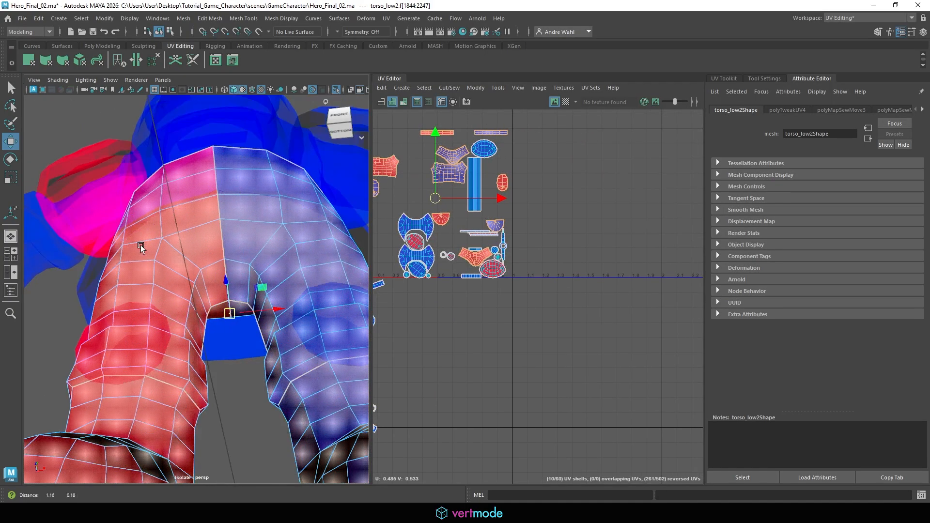
{"action": "right_click_drag", "start_coordinate": [214, 238], "coordinate": [218, 215]}
{"action": "double_click", "coordinate": [220, 220]}
{"action": "left_click_drag", "start_coordinate": [240, 301], "coordinate": [219, 287], "text": "alt"}
{"action": "middle_click_drag", "start_coordinate": [440, 226], "coordinate": [547, 229], "text": "alt"}
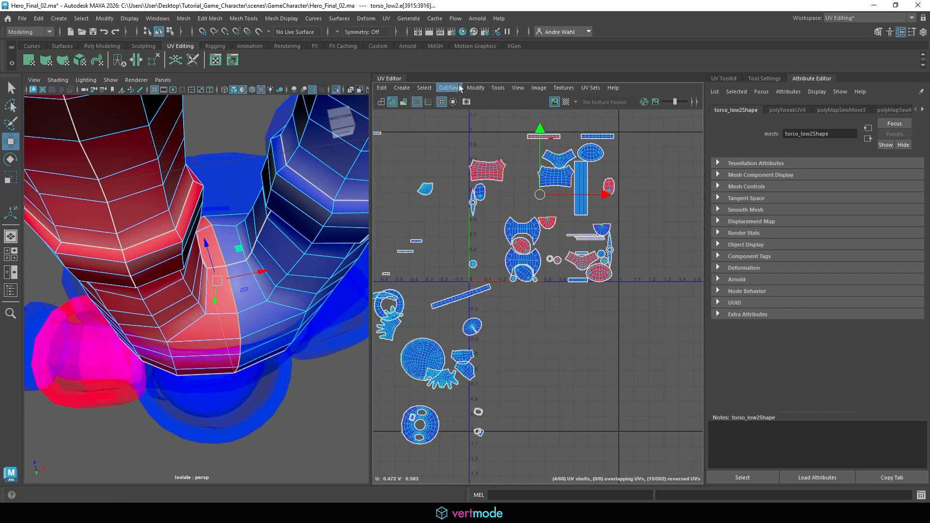
{"action": "left_click", "coordinate": [458, 89]}
{"action": "left_click", "coordinate": [461, 182]}
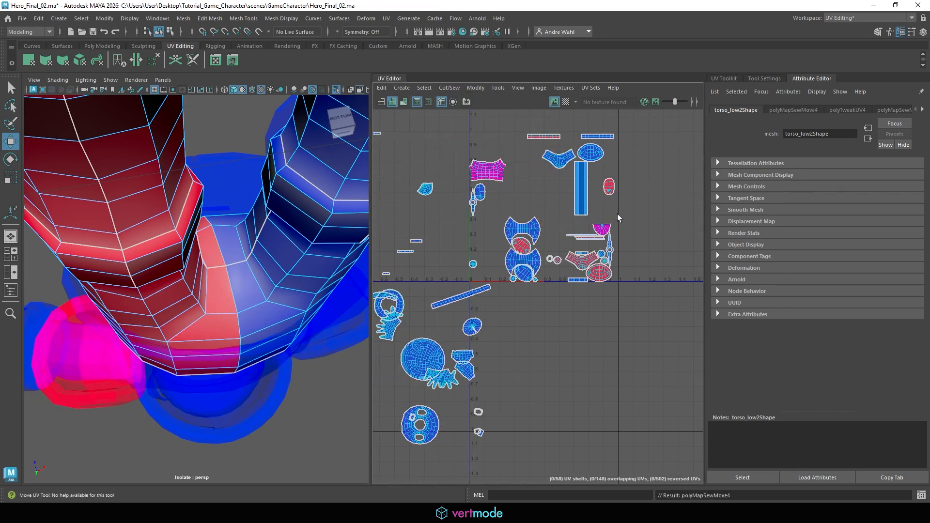
Return to object selection and exit the leg isolation to show the whole mesh.
{"action": "left_click_drag", "start_coordinate": [131, 219], "coordinate": [198, 272], "text": "alt"}
{"action": "scroll", "coordinate": [204, 262], "scroll_direction": "down", "scroll_amount": 5}
{"action": "left_click_drag", "start_coordinate": [205, 237], "coordinate": [218, 235], "text": "alt"}
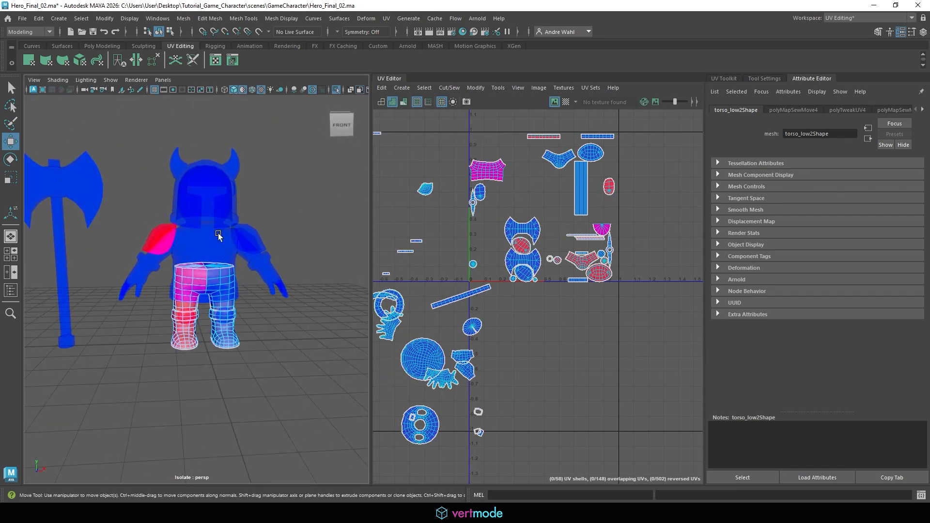
{"action": "right_click_drag", "start_coordinate": [218, 233], "coordinate": [273, 193]}
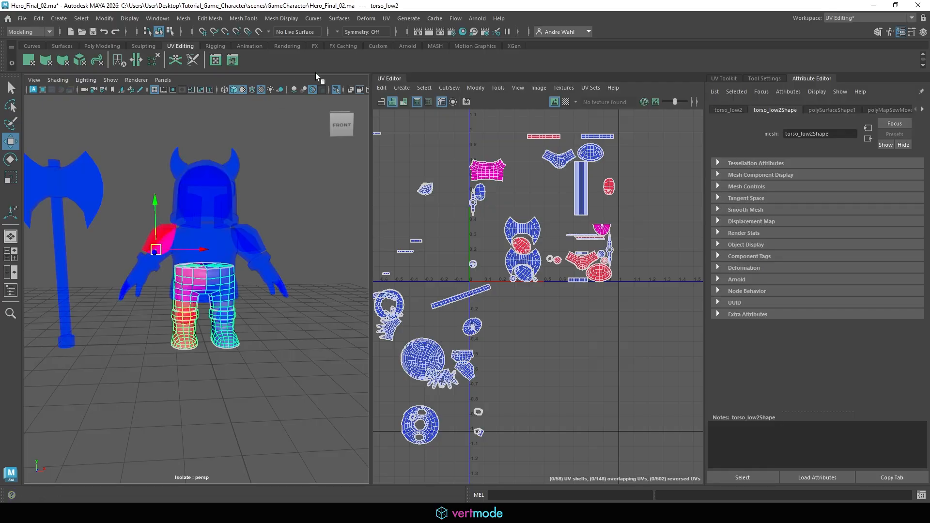
{"action": "left_click", "coordinate": [336, 88]}
Select the complete knight and axe mesh and unfold all of its UVs.
{"action": "middle_click_drag", "start_coordinate": [127, 213], "coordinate": [384, 220], "text": "alt"}
{"action": "left_click_drag", "start_coordinate": [230, 213], "coordinate": [247, 218], "text": "alt"}
{"action": "middle_click_drag", "start_coordinate": [247, 218], "coordinate": [189, 235], "text": "alt"}
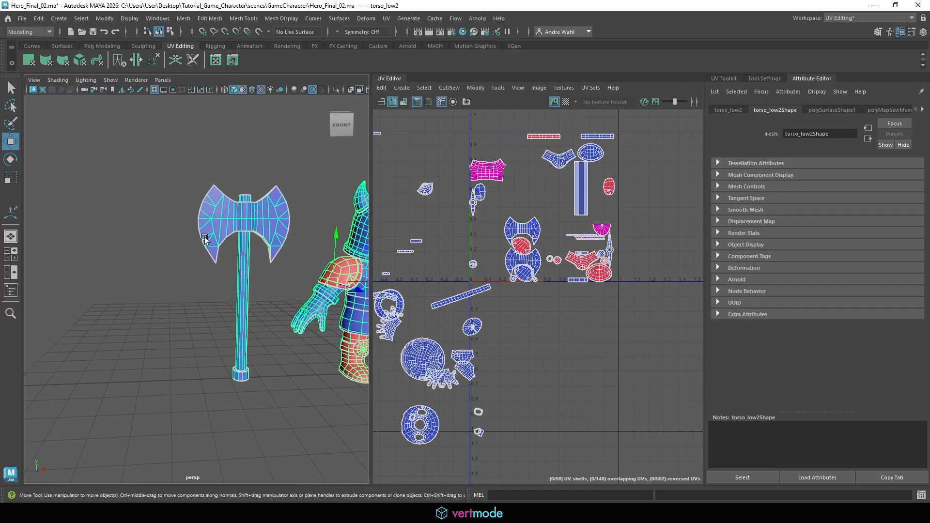
{"action": "scroll", "coordinate": [228, 245], "scroll_direction": "up", "scroll_amount": 5}
{"action": "left_click_drag", "start_coordinate": [229, 246], "coordinate": [257, 217], "text": "alt"}
{"action": "scroll", "coordinate": [257, 217], "scroll_direction": "down", "scroll_amount": 4}
{"action": "left_click_drag", "start_coordinate": [152, 228], "coordinate": [170, 253], "text": "alt"}
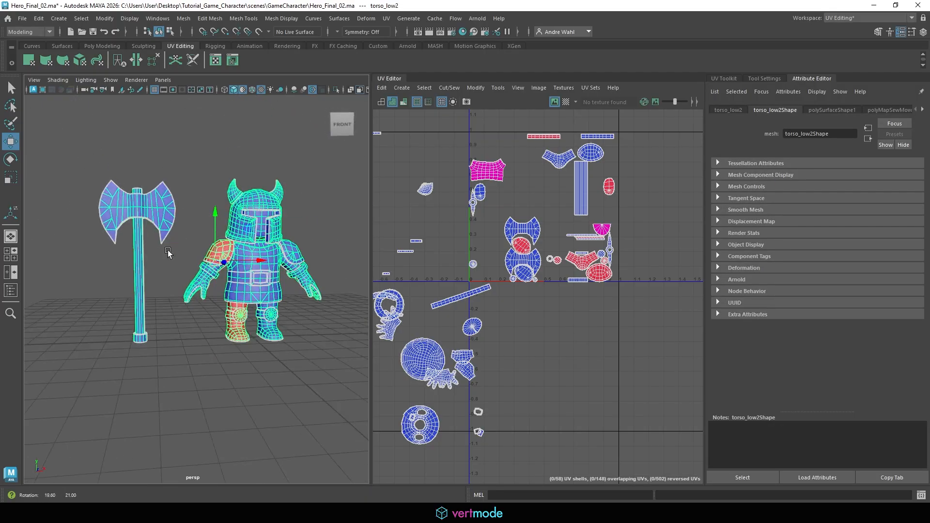
{"action": "left_click", "coordinate": [159, 359]}
{"action": "left_click_drag", "start_coordinate": [108, 376], "coordinate": [391, 146]}
{"action": "middle_click_drag", "start_coordinate": [487, 227], "coordinate": [544, 225], "text": "alt"}
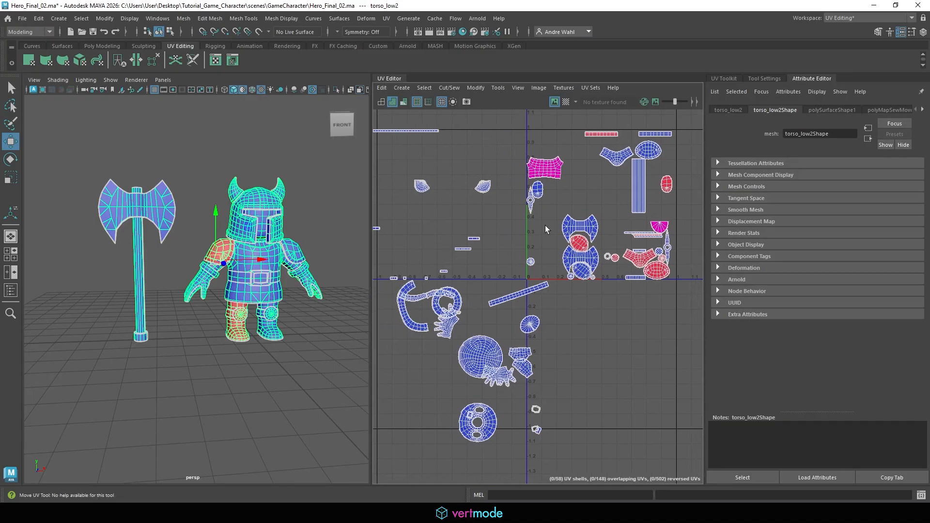
{"action": "left_click", "coordinate": [475, 87]}
{"action": "left_click", "coordinate": [492, 389]}
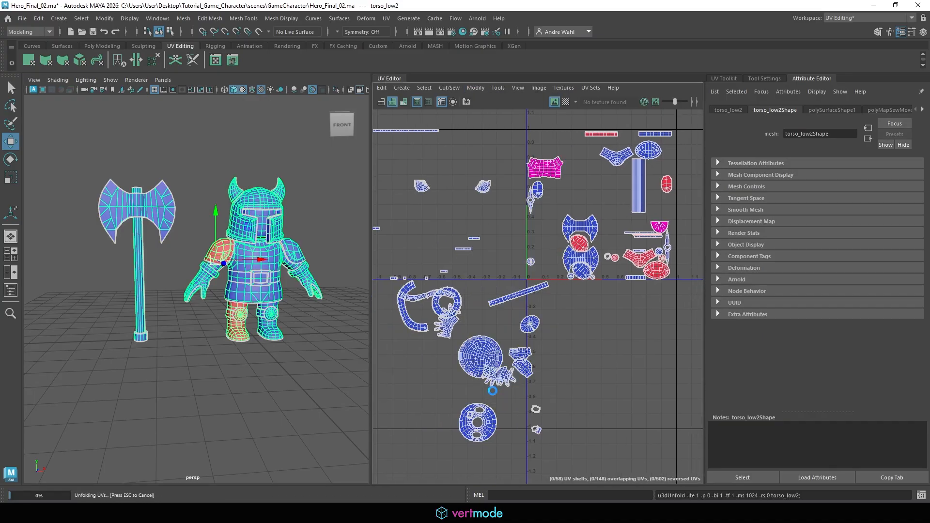
Pack all the mesh's UV shells into the 0–1 square using Layout UVs with Rotate Shells enabled.
{"action": "left_click", "coordinate": [476, 87]}
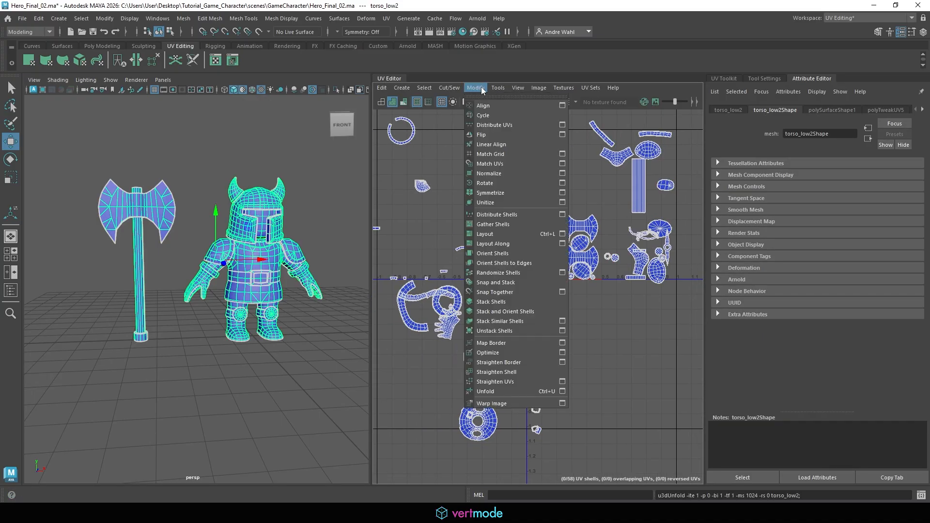
{"action": "left_click", "coordinate": [562, 233]}
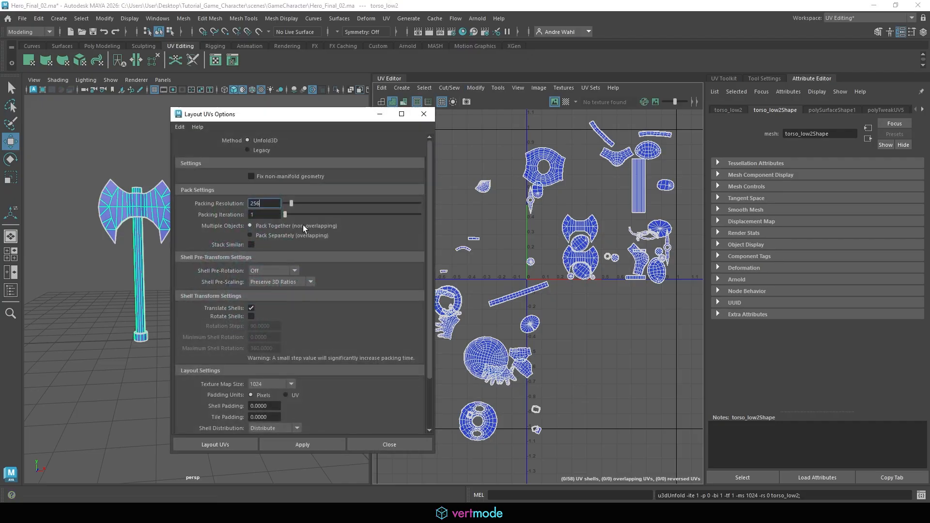
{"action": "left_click", "coordinate": [251, 316]}
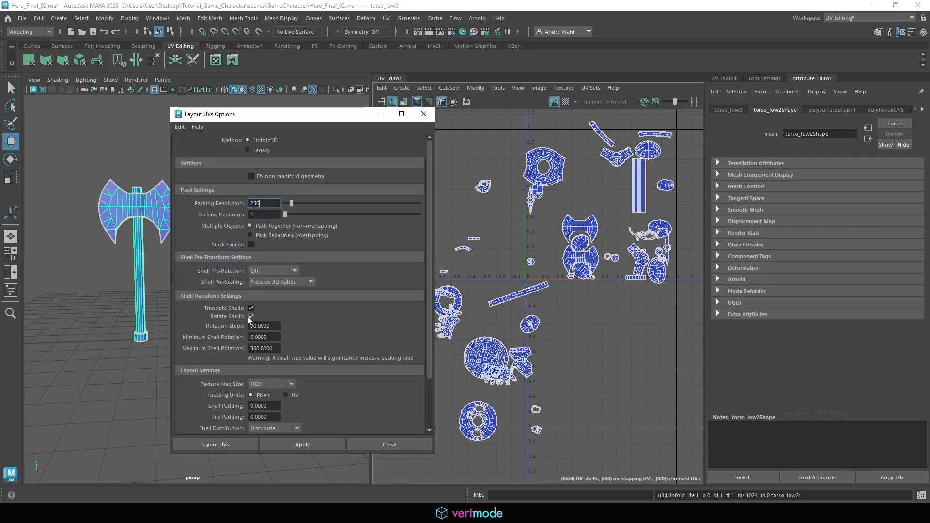
{"action": "left_click", "coordinate": [286, 442]}
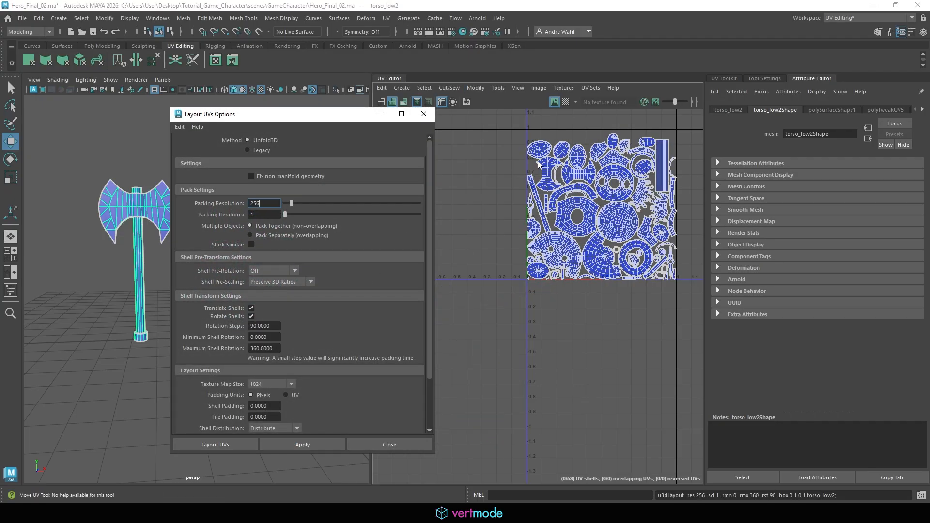
Select the large round UV shell near the layout's center and isolate its faces in the viewport.
{"action": "key", "text": "f"}
{"action": "right_click_drag", "start_coordinate": [653, 207], "coordinate": [721, 218], "text": "alt"}
{"action": "middle_click_drag", "start_coordinate": [526, 267], "coordinate": [567, 231], "text": "alt"}
{"action": "right_click_drag", "start_coordinate": [566, 230], "coordinate": [708, 254], "text": "alt"}
{"action": "right_click_drag", "start_coordinate": [571, 239], "coordinate": [573, 253]}
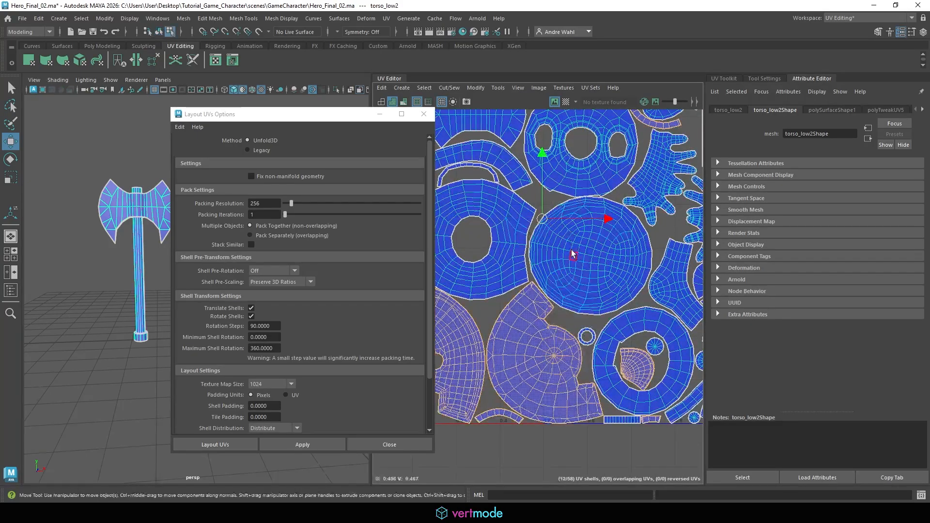
{"action": "double_click", "coordinate": [572, 253]}
{"action": "left_click_drag", "start_coordinate": [346, 116], "coordinate": [687, 83]}
{"action": "middle_click_drag", "start_coordinate": [364, 204], "coordinate": [348, 233], "text": "alt"}
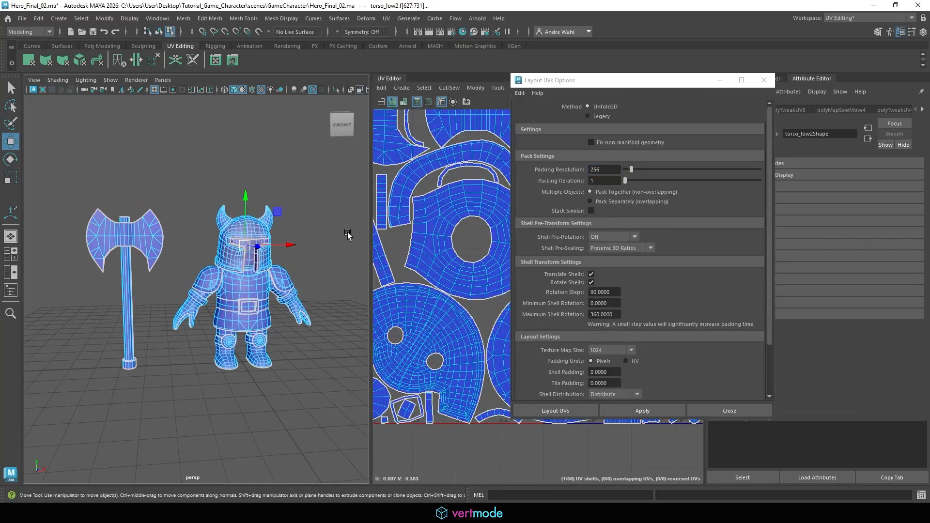
{"action": "key", "text": "f"}
{"action": "right_click_drag", "start_coordinate": [318, 233], "coordinate": [237, 230], "text": "alt"}
{"action": "left_click_drag", "start_coordinate": [237, 230], "coordinate": [401, 253], "text": "alt"}
{"action": "left_click", "coordinate": [337, 90]}
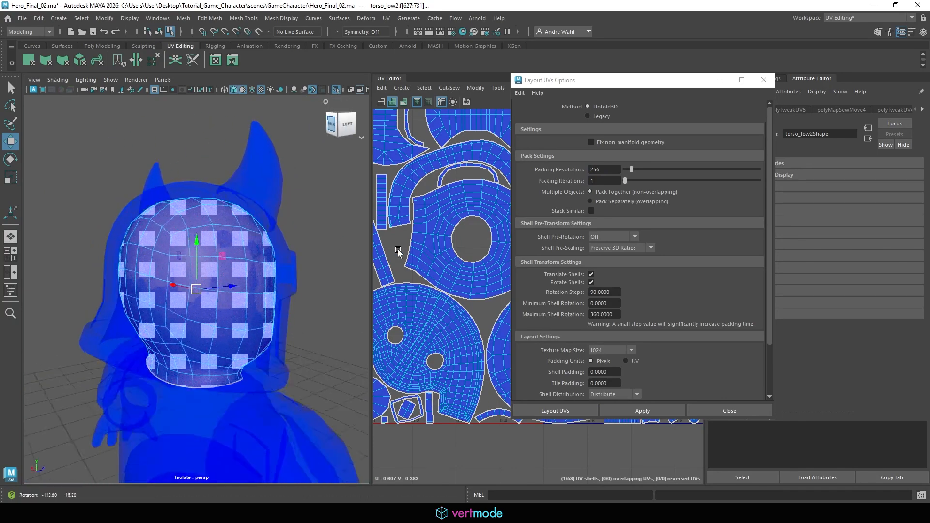
Select the edge line running up the back of the isolated head and cut its UVs.
{"action": "left_click_drag", "start_coordinate": [192, 292], "coordinate": [243, 304], "text": "alt"}
{"action": "right_click_drag", "start_coordinate": [195, 223], "coordinate": [184, 357]}
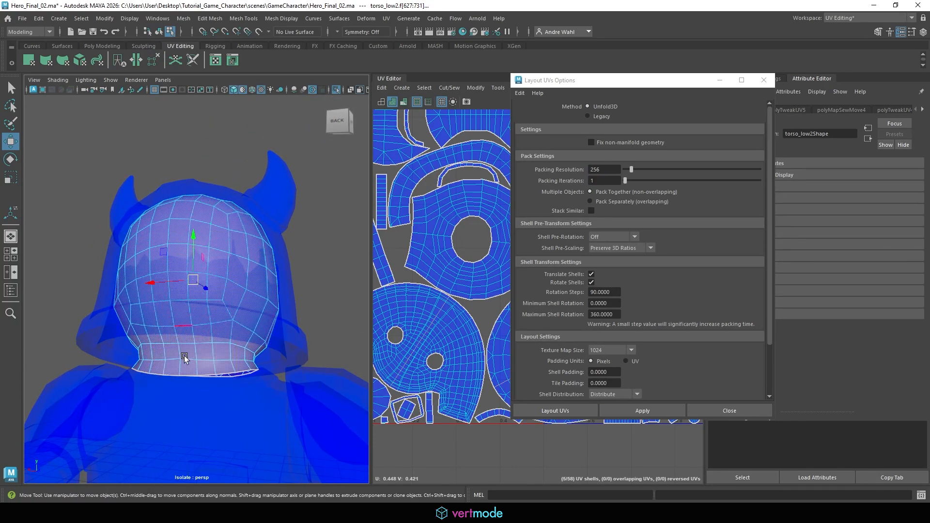
{"action": "left_click", "coordinate": [179, 361]}
{"action": "left_click_drag", "start_coordinate": [179, 361], "coordinate": [239, 290], "text": "alt"}
{"action": "middle_click_drag", "start_coordinate": [456, 218], "coordinate": [291, 219], "text": "alt"}
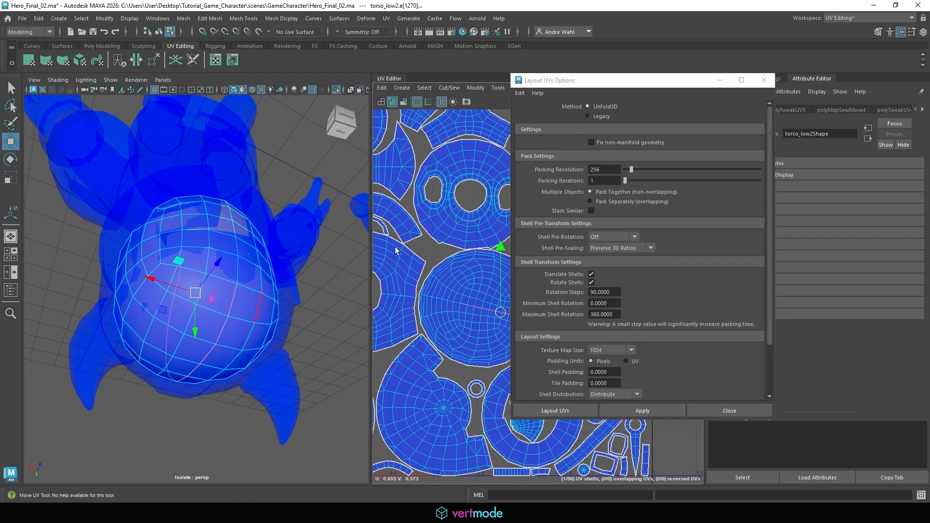
{"action": "right_click_drag", "start_coordinate": [291, 218], "coordinate": [182, 220], "text": "alt"}
{"action": "left_click", "coordinate": [458, 87]}
{"action": "left_click", "coordinate": [458, 140]}
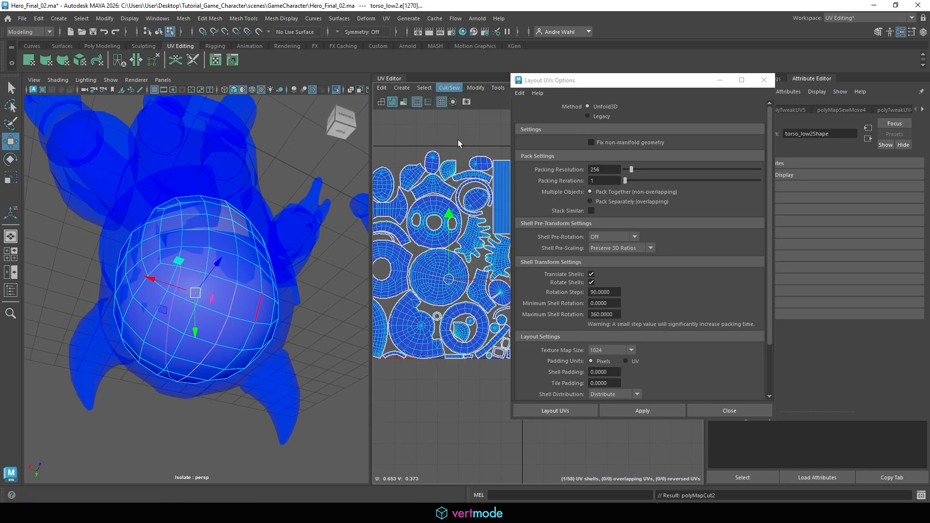
Select the complete head UV shell and unfold it along the new cut.
{"action": "right_click_drag", "start_coordinate": [432, 273], "coordinate": [432, 284]}
{"action": "double_click", "coordinate": [432, 261]}
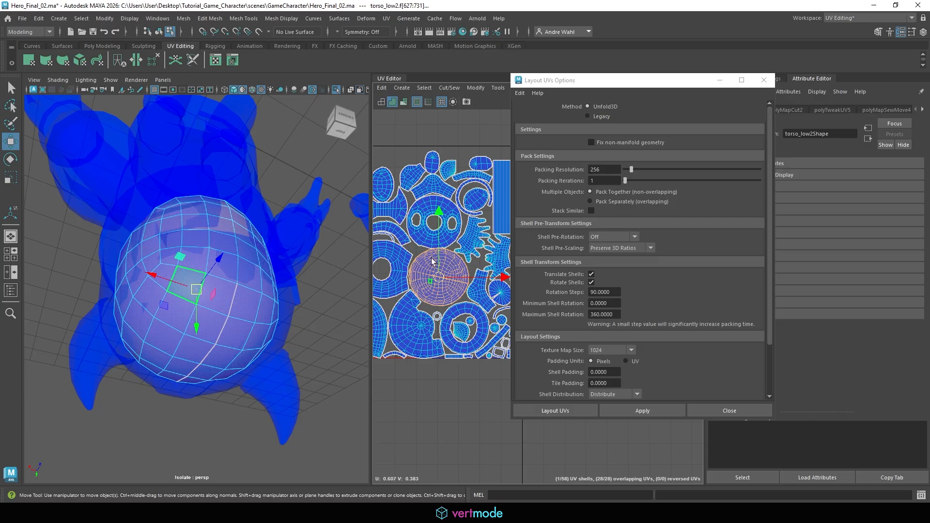
{"action": "left_click", "coordinate": [461, 89]}
{"action": "left_click", "coordinate": [499, 342]}
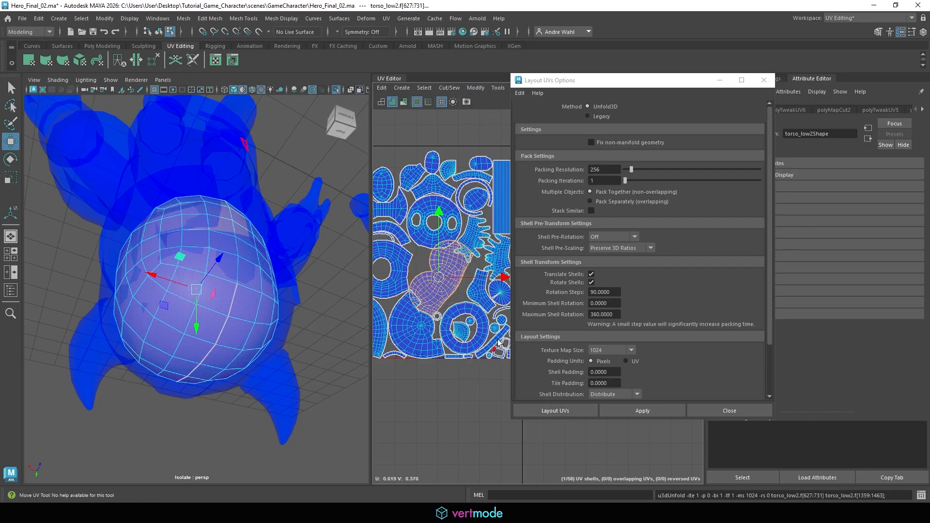
Select all UV shells and repack them with Layout UVs, then clear the selection.
{"action": "left_click_drag", "start_coordinate": [654, 81], "coordinate": [875, 42]}
{"action": "scroll", "coordinate": [571, 200], "scroll_direction": "down", "scroll_amount": 3}
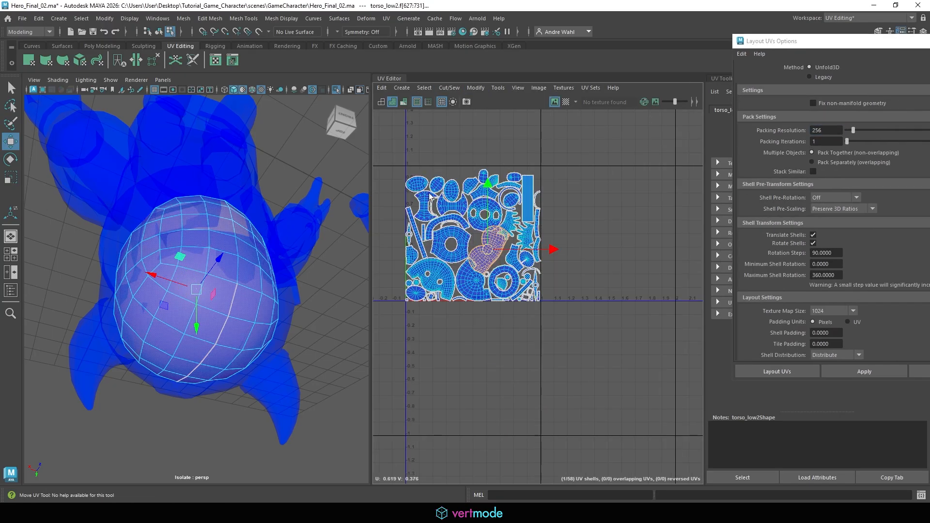
{"action": "middle_click_drag", "start_coordinate": [572, 200], "coordinate": [610, 171], "text": "alt"}
{"action": "left_click_drag", "start_coordinate": [408, 311], "coordinate": [621, 116]}
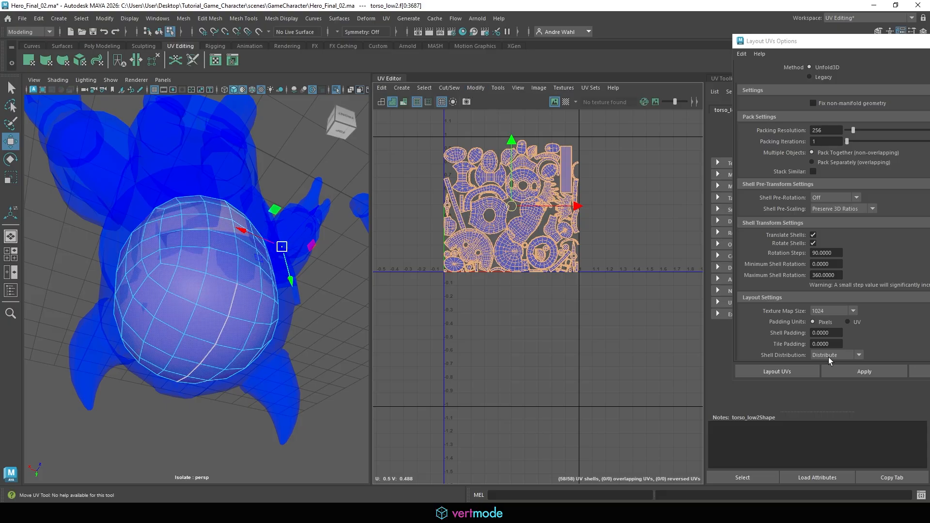
{"action": "left_click", "coordinate": [757, 370]}
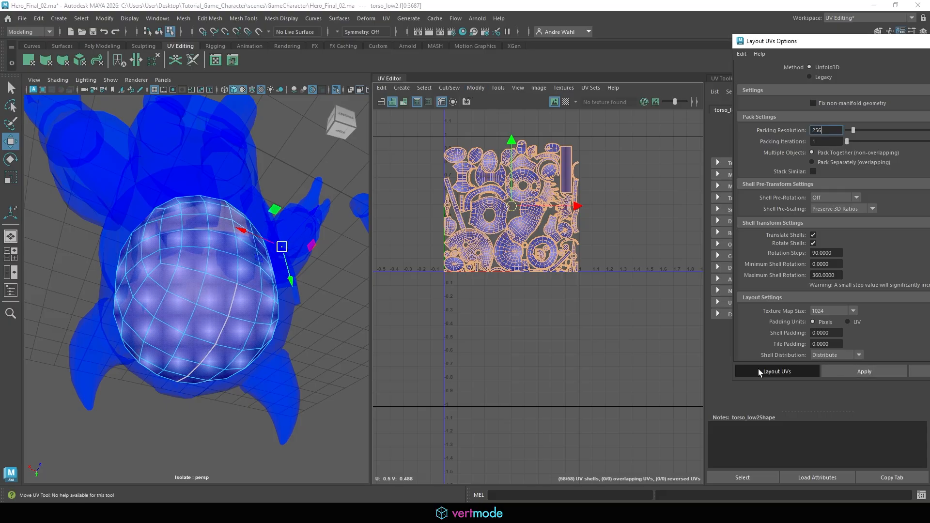
{"action": "scroll", "coordinate": [479, 226], "scroll_direction": "up", "scroll_amount": 3}
{"action": "middle_click_drag", "start_coordinate": [479, 226], "coordinate": [454, 264], "text": "alt"}
{"action": "left_click", "coordinate": [674, 195]}
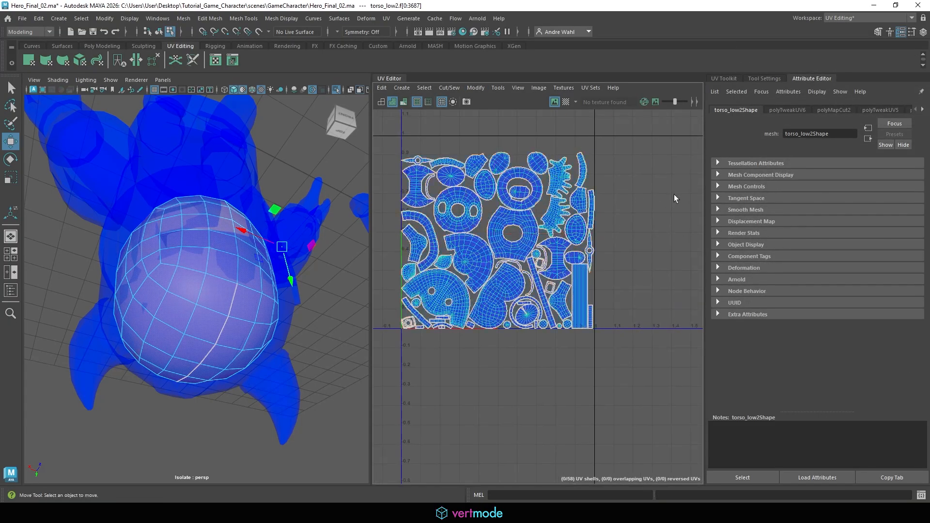
Select the closed ring-shaped UV shell and exit the isolation to locate it on the mesh's underside.
{"action": "scroll", "coordinate": [576, 204], "scroll_direction": "up", "scroll_amount": 3}
{"action": "middle_click_drag", "start_coordinate": [527, 204], "coordinate": [527, 216], "text": "alt"}
{"action": "double_click", "coordinate": [528, 216]}
{"action": "scroll", "coordinate": [613, 259], "scroll_direction": "up", "scroll_amount": 3}
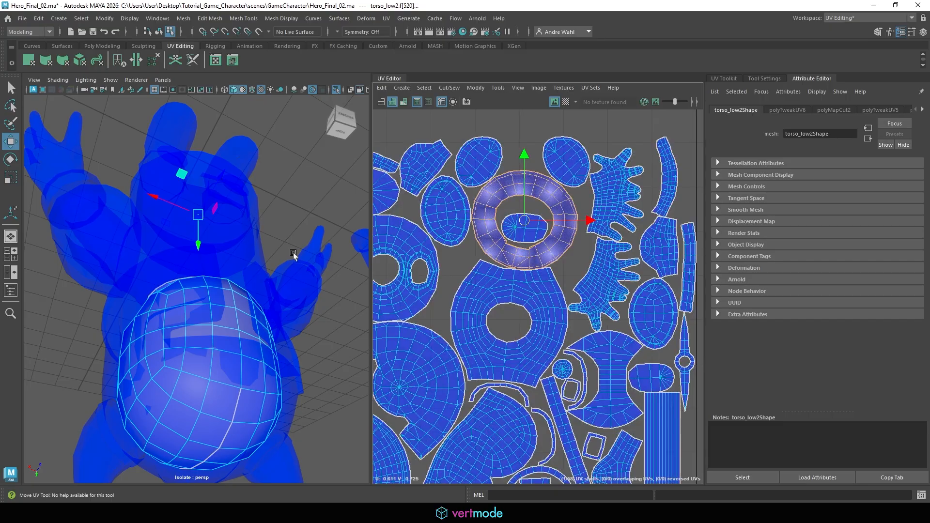
{"action": "left_click_drag", "start_coordinate": [166, 233], "coordinate": [273, 212], "text": "alt"}
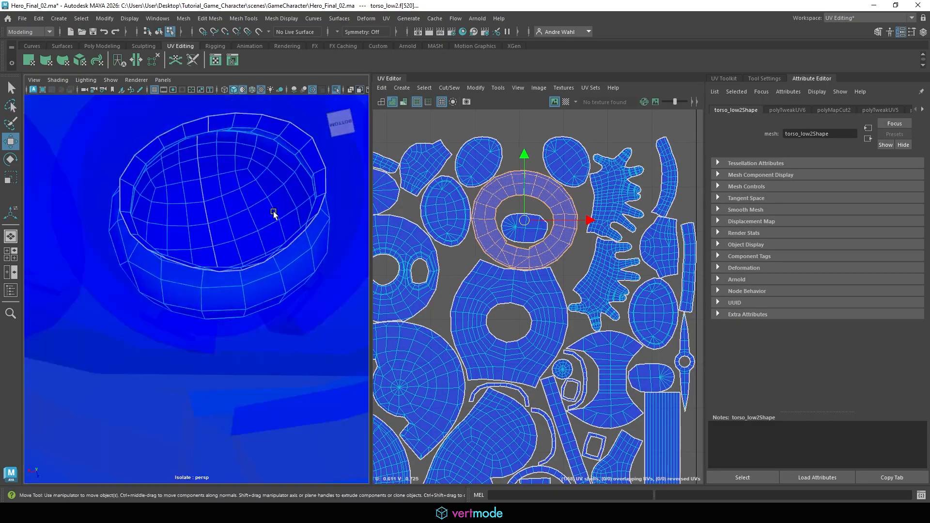
{"action": "scroll", "coordinate": [273, 212], "scroll_direction": "down", "scroll_amount": 5}
{"action": "left_click", "coordinate": [335, 89]}
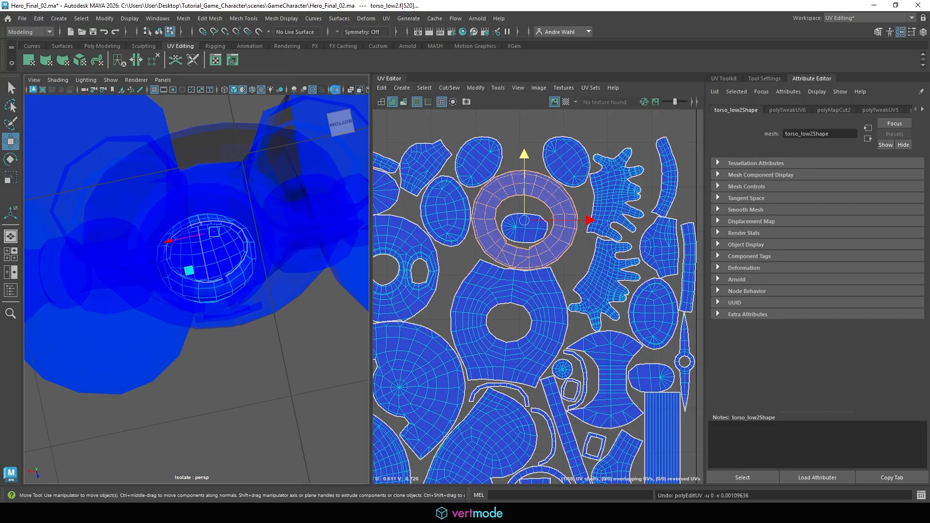
{"action": "left_click_drag", "start_coordinate": [310, 223], "coordinate": [316, 264], "text": "alt"}
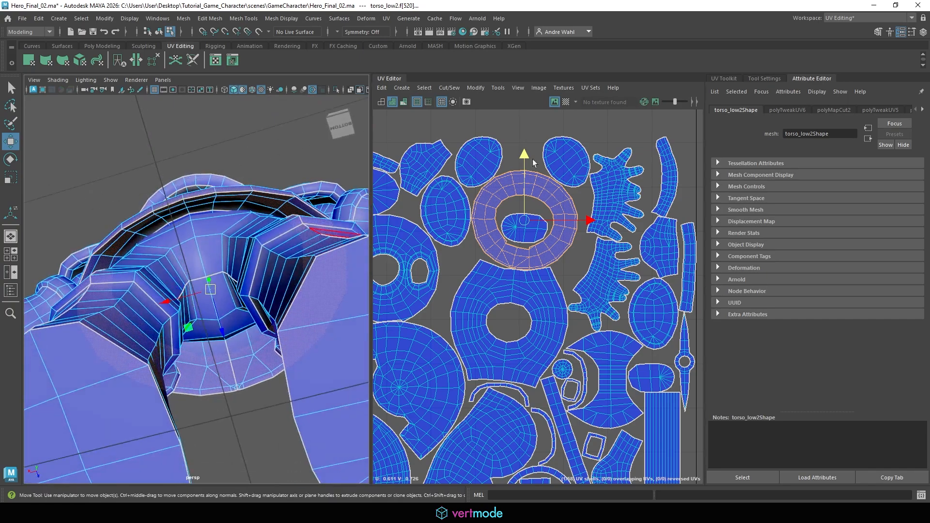
Select the edges crossing the ring-shaped shell's band from its inner to outer border and cut their UVs.
{"action": "left_click", "coordinate": [527, 152]}
{"action": "left_click", "coordinate": [567, 257]}
{"action": "double_click", "coordinate": [551, 253]}
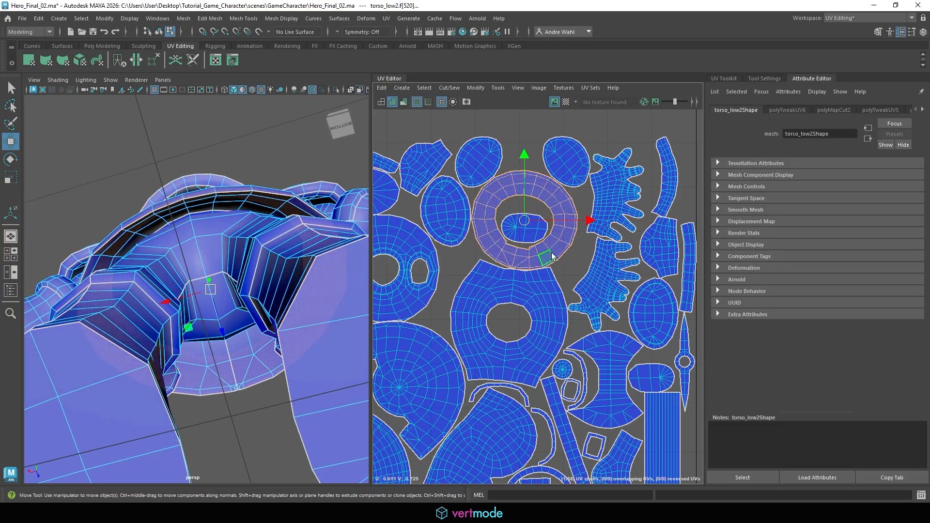
{"action": "right_click_drag", "start_coordinate": [200, 322], "coordinate": [259, 335], "text": "alt"}
{"action": "left_click_drag", "start_coordinate": [259, 335], "coordinate": [253, 317], "text": "alt"}
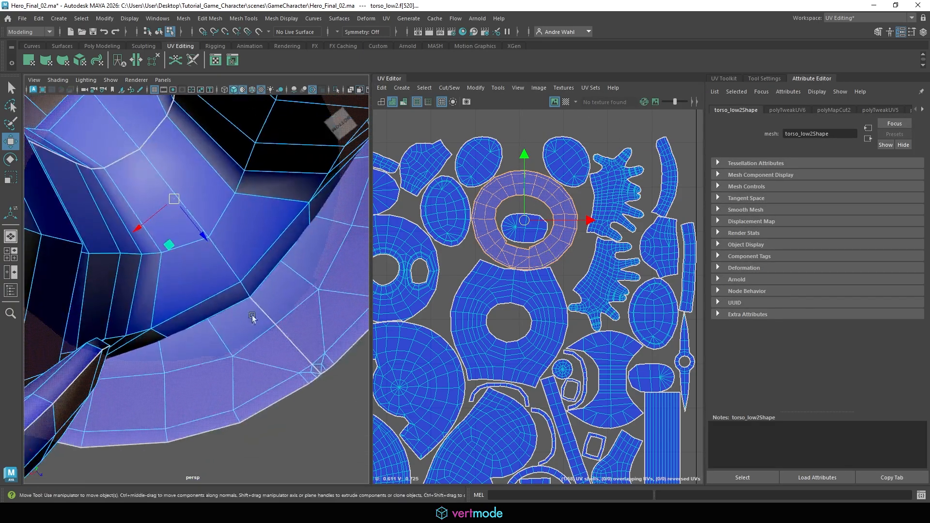
{"action": "right_click_drag", "start_coordinate": [527, 246], "coordinate": [666, 269], "text": "alt"}
{"action": "right_click_drag", "start_coordinate": [440, 260], "coordinate": [439, 235]}
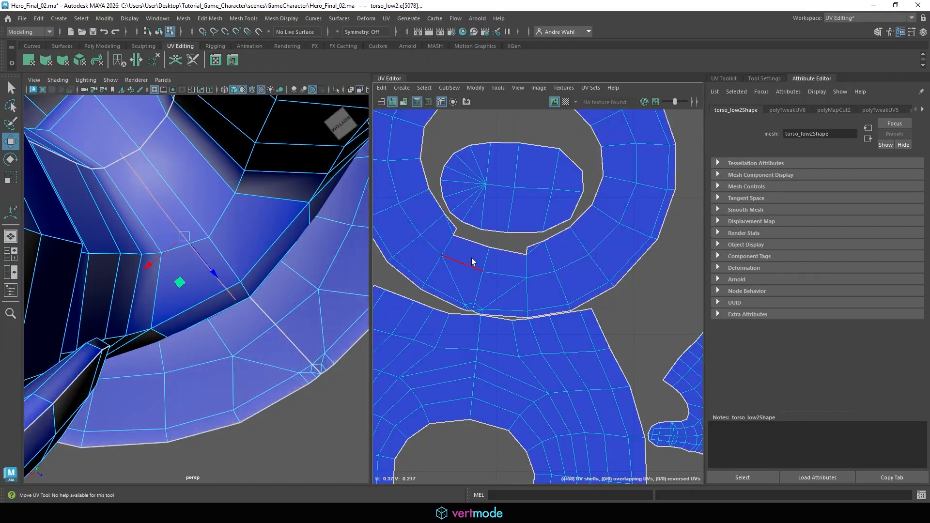
{"action": "left_click", "coordinate": [484, 258]}
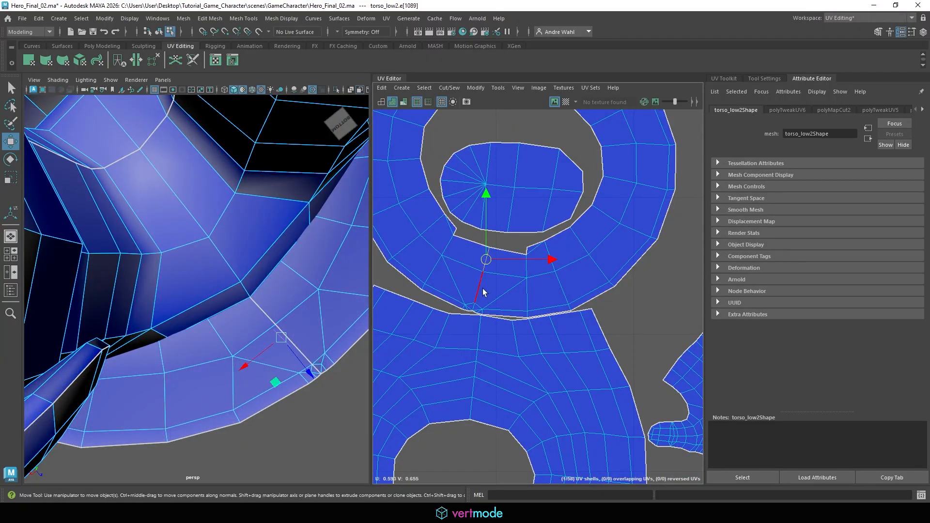
{"action": "left_click", "coordinate": [474, 312]}
{"action": "left_click", "coordinate": [449, 88]}
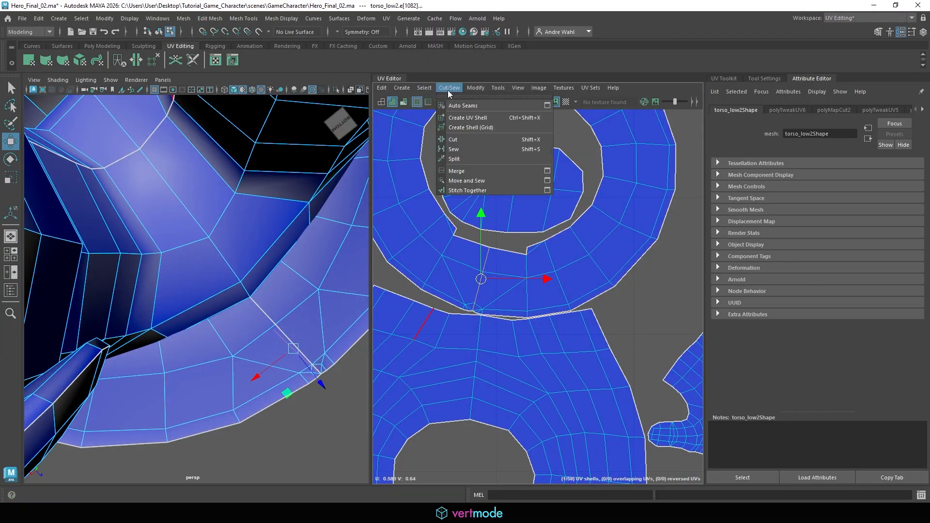
{"action": "left_click", "coordinate": [472, 148]}
Select all the mesh's UVs and unfold them so the cut ring opens into a strip.
{"action": "key", "text": "a"}
{"action": "right_click_drag", "start_coordinate": [300, 222], "coordinate": [261, 227], "text": "alt"}
{"action": "middle_click_drag", "start_coordinate": [489, 254], "coordinate": [489, 208], "text": "alt"}
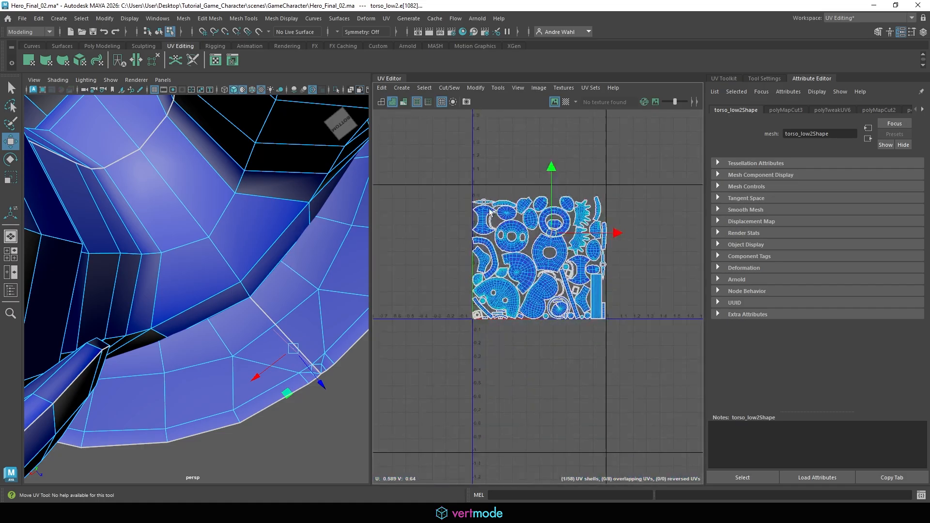
{"action": "right_click_drag", "start_coordinate": [529, 209], "coordinate": [592, 193]}
{"action": "left_click_drag", "start_coordinate": [415, 355], "coordinate": [702, 122]}
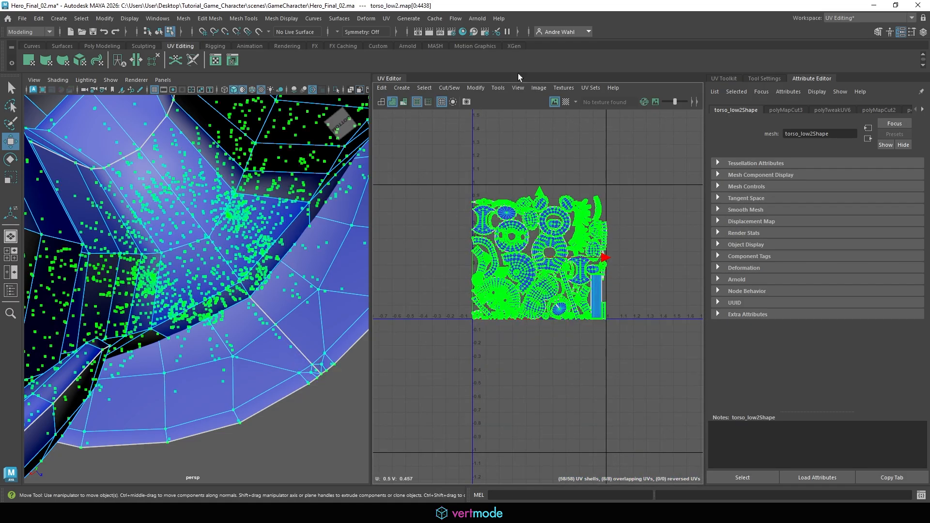
{"action": "left_click", "coordinate": [475, 88]}
{"action": "left_click", "coordinate": [507, 373]}
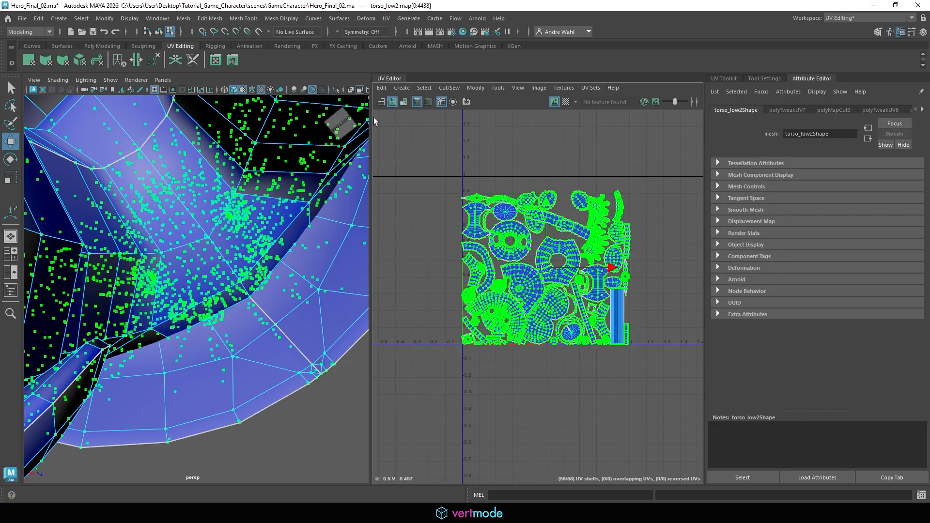
Pack all the unfolded UV shells with Layout and clear the selection.
{"action": "left_click", "coordinate": [475, 88]}
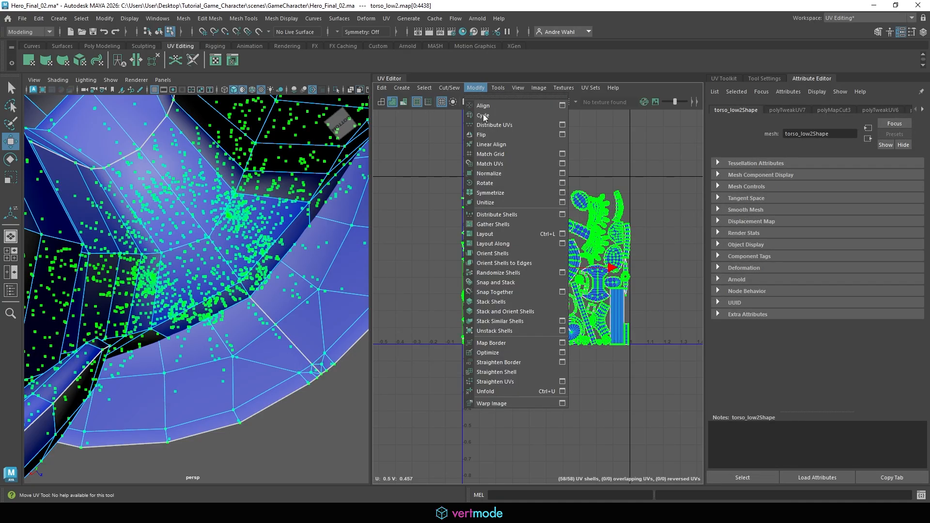
{"action": "left_click", "coordinate": [487, 234]}
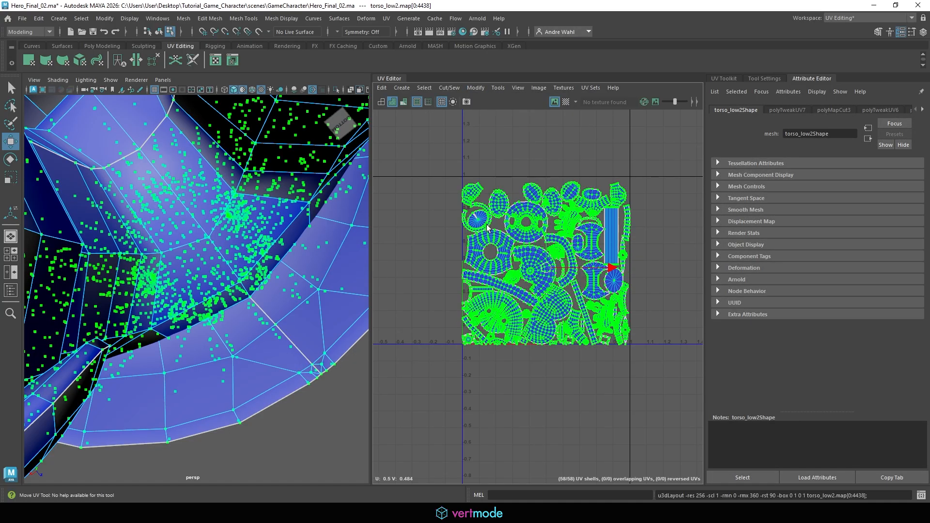
{"action": "left_click", "coordinate": [653, 225]}
{"action": "middle_click_drag", "start_coordinate": [508, 204], "coordinate": [467, 161], "text": "alt"}
{"action": "scroll", "coordinate": [466, 162], "scroll_direction": "up", "scroll_amount": 2}
{"action": "scroll", "coordinate": [472, 211], "scroll_direction": "down", "scroll_amount": 2}
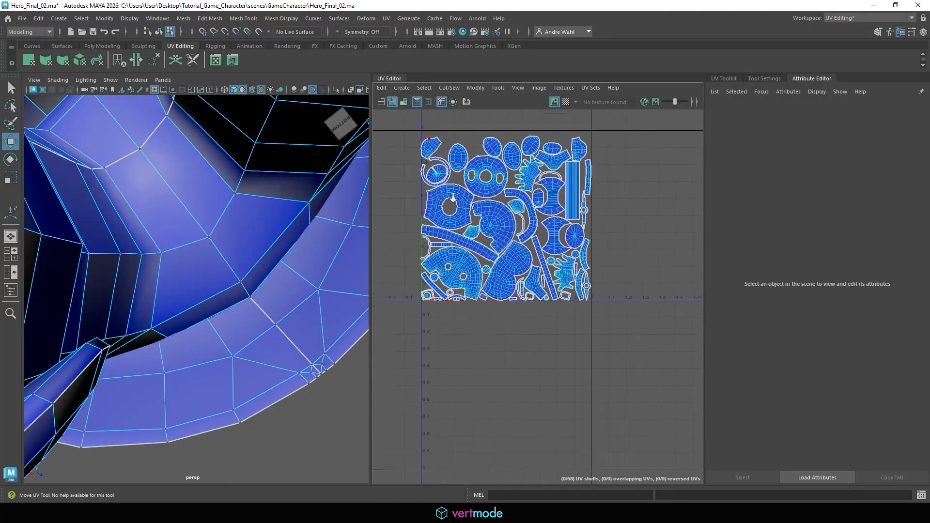
Select all faces, examine the mirrored shells in the other UV layout, and return to the packed layout.
{"action": "right_click_drag", "start_coordinate": [505, 181], "coordinate": [506, 195]}
{"action": "left_click_drag", "start_coordinate": [634, 83], "coordinate": [636, 81]}
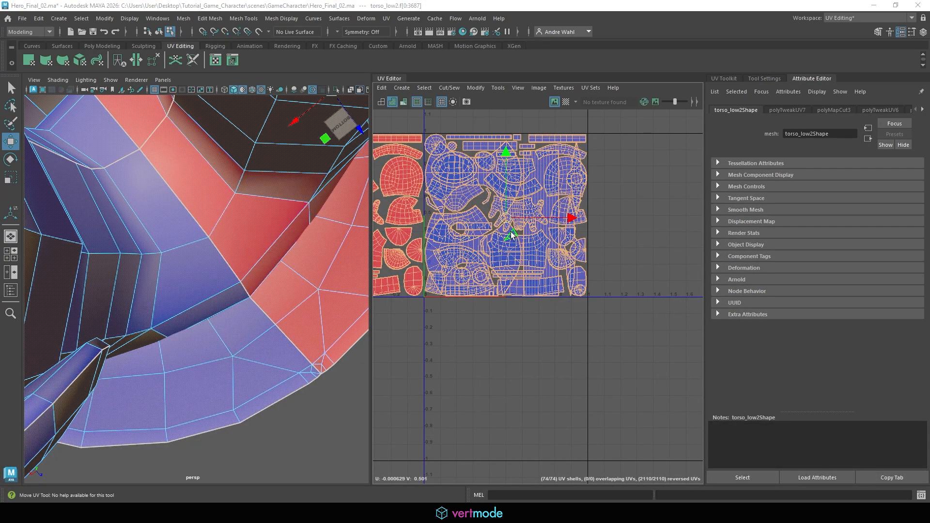
{"action": "middle_click_drag", "start_coordinate": [452, 158], "coordinate": [650, 200], "text": "alt"}
{"action": "right_click_drag", "start_coordinate": [431, 218], "coordinate": [628, 221], "text": "alt"}
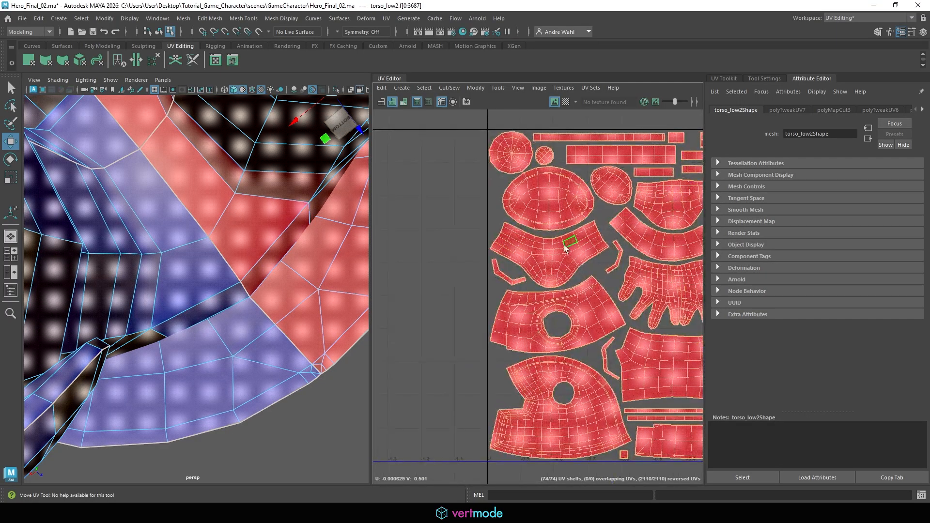
{"action": "middle_click_drag", "start_coordinate": [584, 259], "coordinate": [495, 224], "text": "alt"}
{"action": "right_click_drag", "start_coordinate": [639, 224], "coordinate": [573, 204], "text": "alt"}
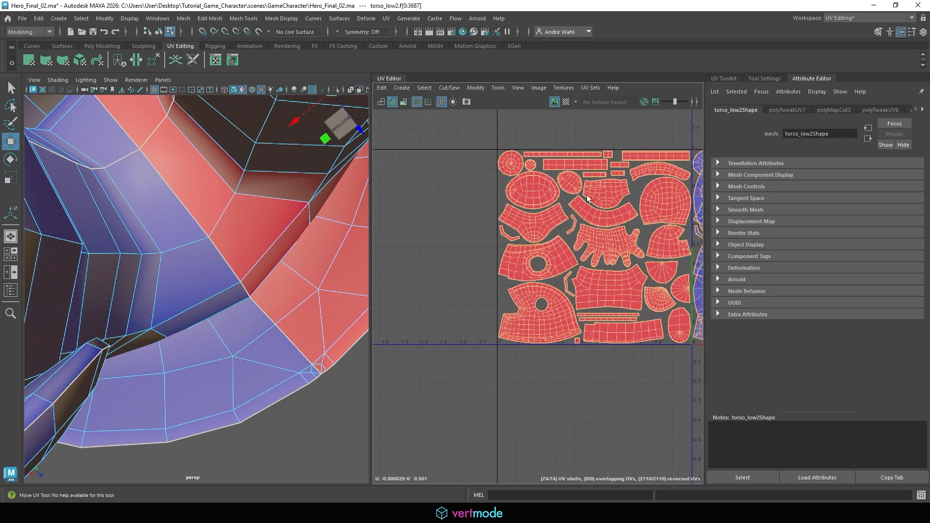
{"action": "middle_click_drag", "start_coordinate": [572, 204], "coordinate": [487, 190], "text": "alt"}
{"action": "key", "text": "ctrl+z"}
{"action": "middle_click_drag", "start_coordinate": [601, 248], "coordinate": [535, 237], "text": "alt"}
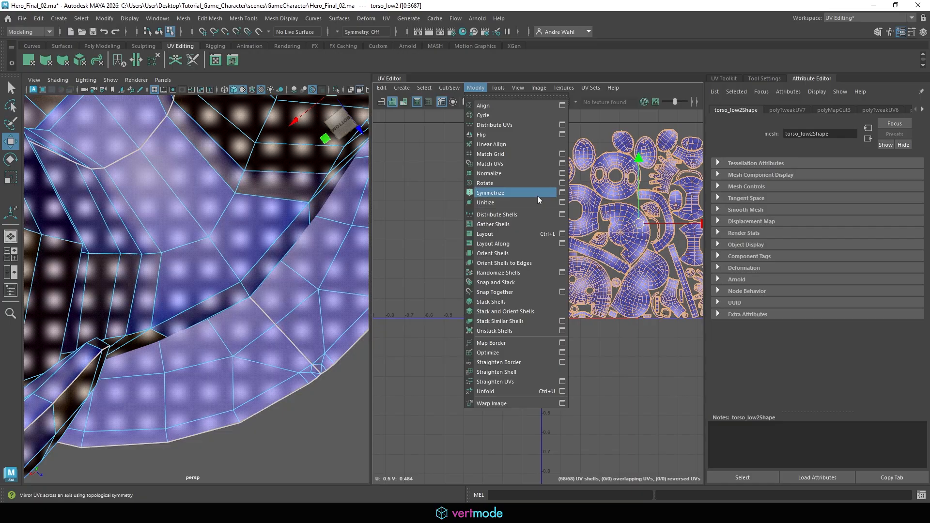
Repack all shells using Layout UVs with a 128 texture map size, 20 pixels shell padding and 20 pixels tile padding.
{"action": "left_click", "coordinate": [561, 234]}
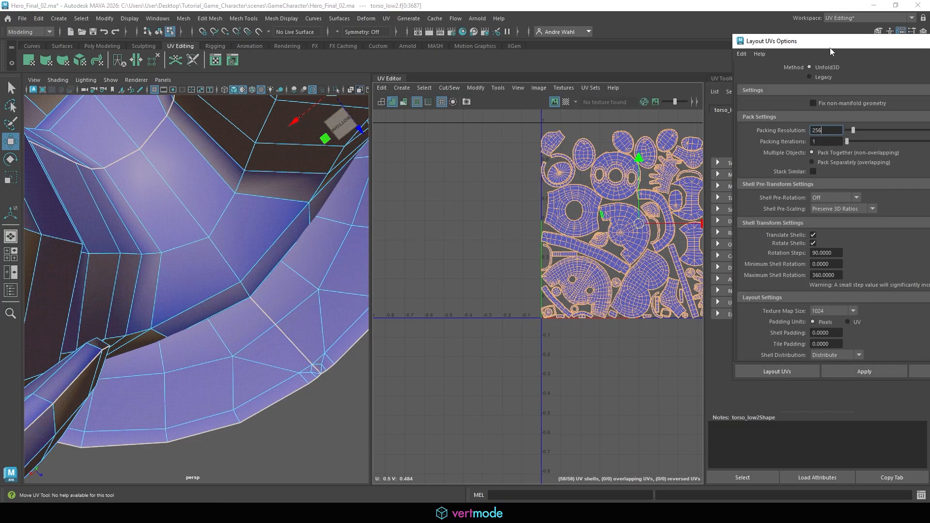
{"action": "left_click_drag", "start_coordinate": [830, 47], "coordinate": [304, 43]}
{"action": "left_click", "coordinate": [299, 304]}
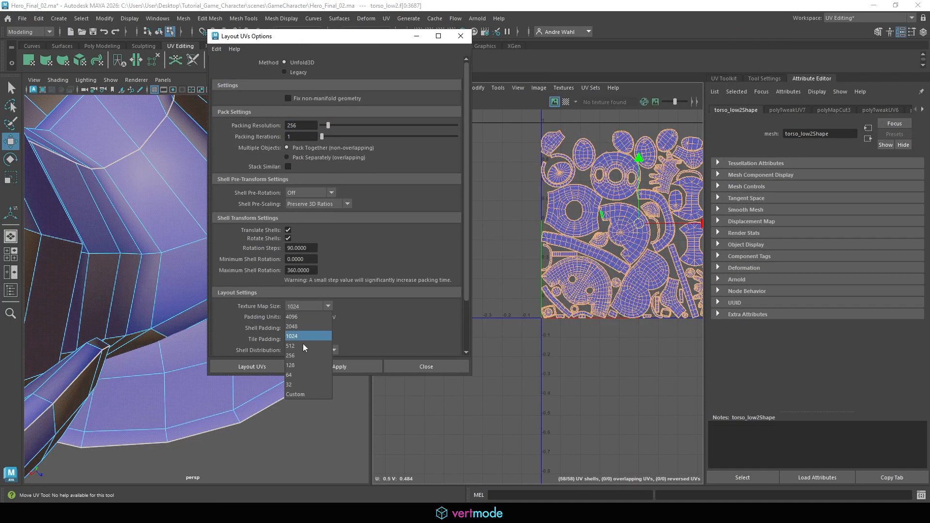
{"action": "left_click", "coordinate": [306, 366]}
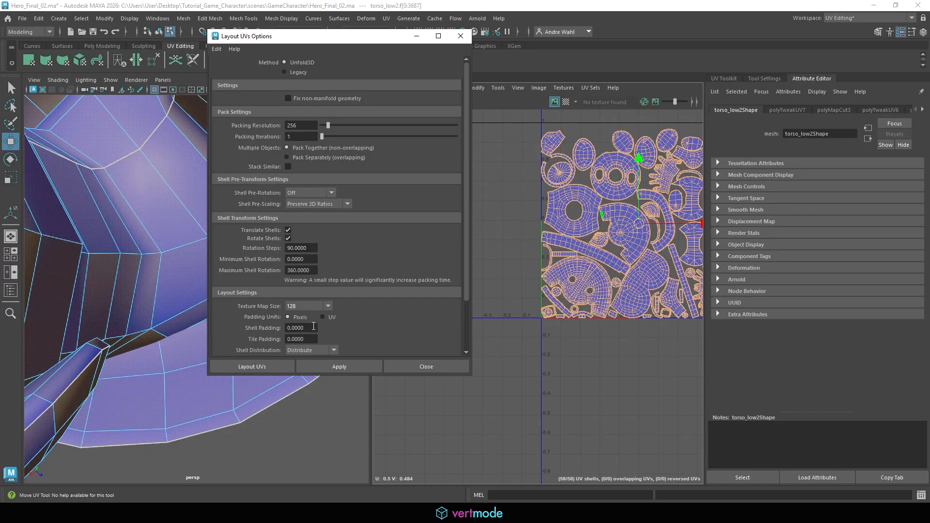
{"action": "left_click", "coordinate": [314, 326]}
{"action": "type", "text": "20"}
{"action": "left_click", "coordinate": [312, 341]}
{"action": "type", "text": "20"}
{"action": "left_click", "coordinate": [359, 367]}
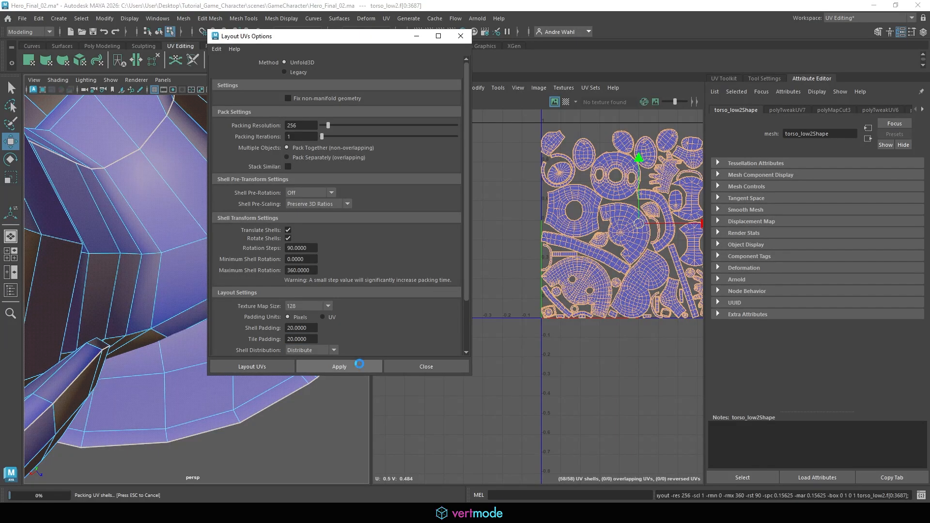
Repack all UV shells using Layout UVs with 8 pixels shell padding and 8 pixels tile padding, then clear the selection and close the options.
{"action": "middle_click_drag", "start_coordinate": [640, 229], "coordinate": [585, 229], "text": "alt"}
{"action": "double_click", "coordinate": [315, 328]}
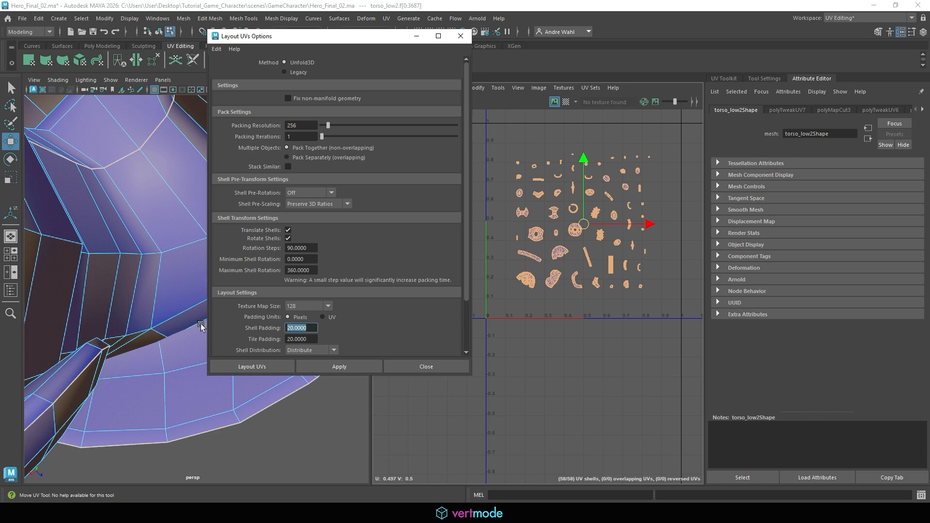
{"action": "type", "text": "8"}
{"action": "double_click", "coordinate": [316, 340]}
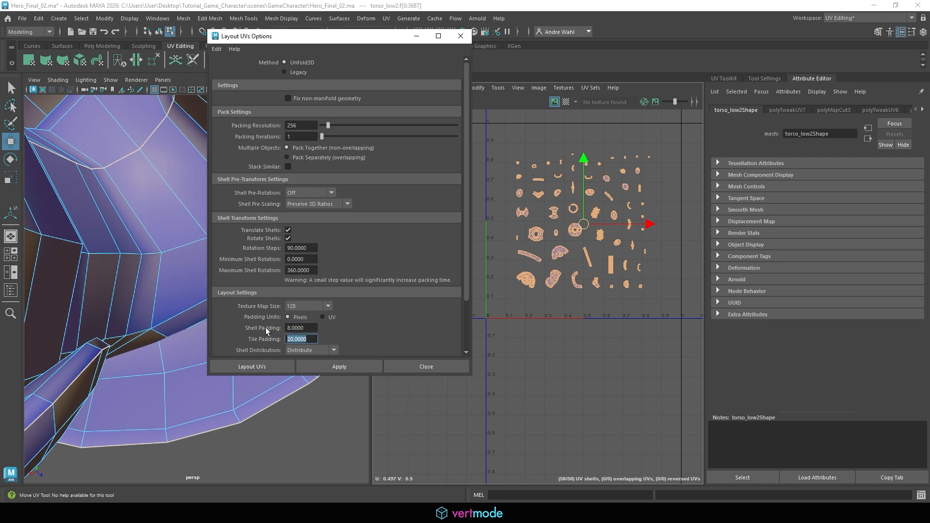
{"action": "type", "text": "8"}
{"action": "key", "text": "Return"}
{"action": "left_click", "coordinate": [317, 365]}
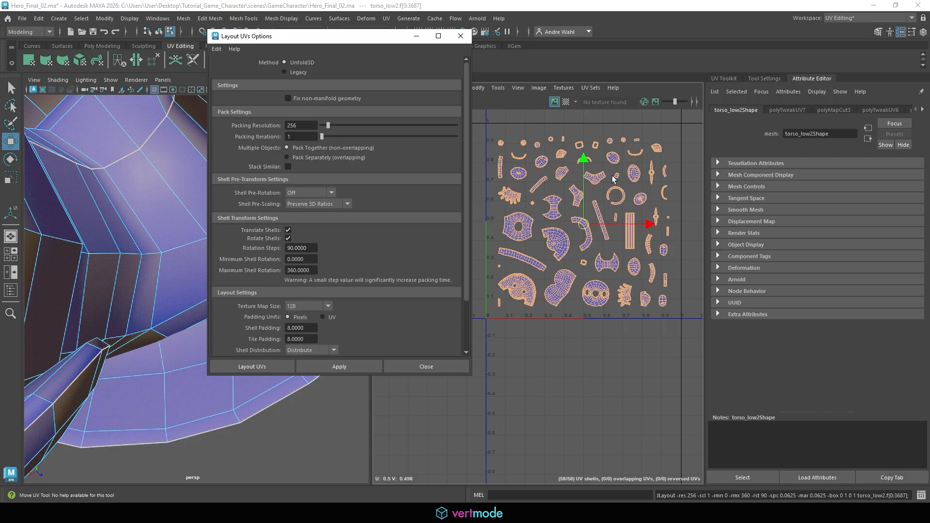
{"action": "left_click", "coordinate": [522, 428]}
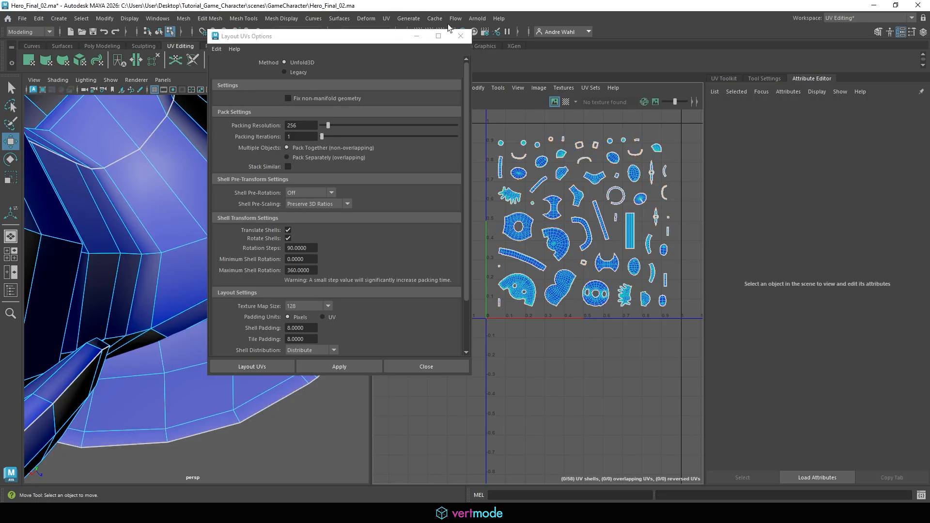
{"action": "left_click", "coordinate": [460, 39]}
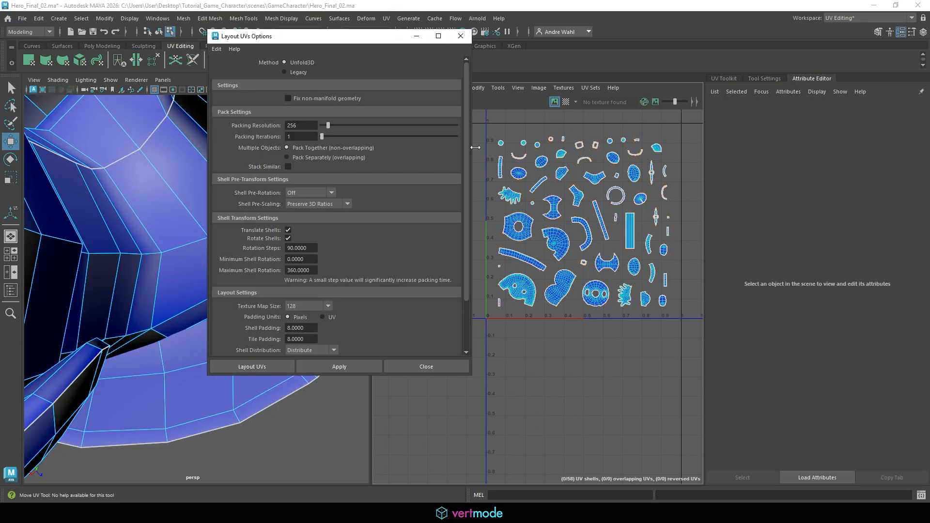
{"action": "left_click", "coordinate": [460, 37]}
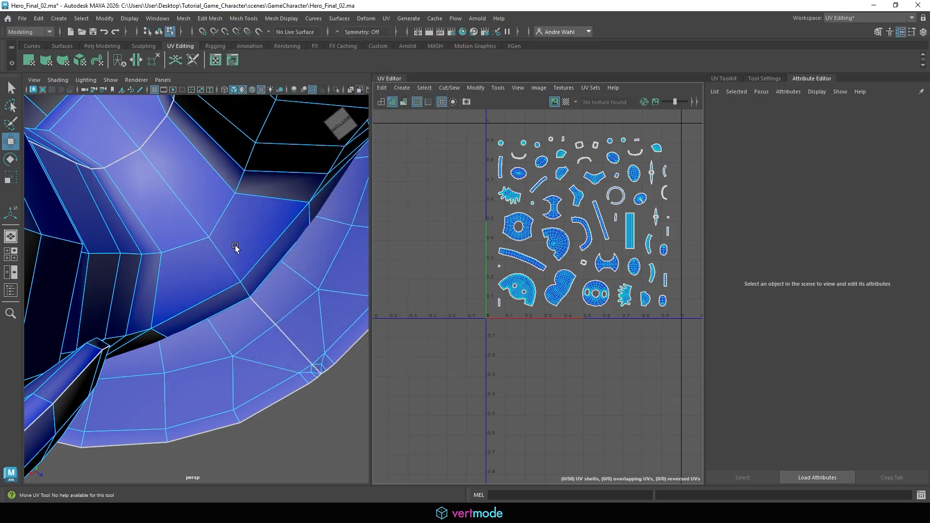
Return the knight and axe mesh to object mode and delete its construction history.
{"action": "right_click_drag", "start_coordinate": [295, 248], "coordinate": [194, 238], "text": "alt"}
{"action": "left_click_drag", "start_coordinate": [266, 237], "coordinate": [223, 310], "text": "alt"}
{"action": "right_click_drag", "start_coordinate": [223, 310], "coordinate": [161, 292], "text": "alt"}
{"action": "left_click_drag", "start_coordinate": [161, 292], "coordinate": [39, 304], "text": "alt"}
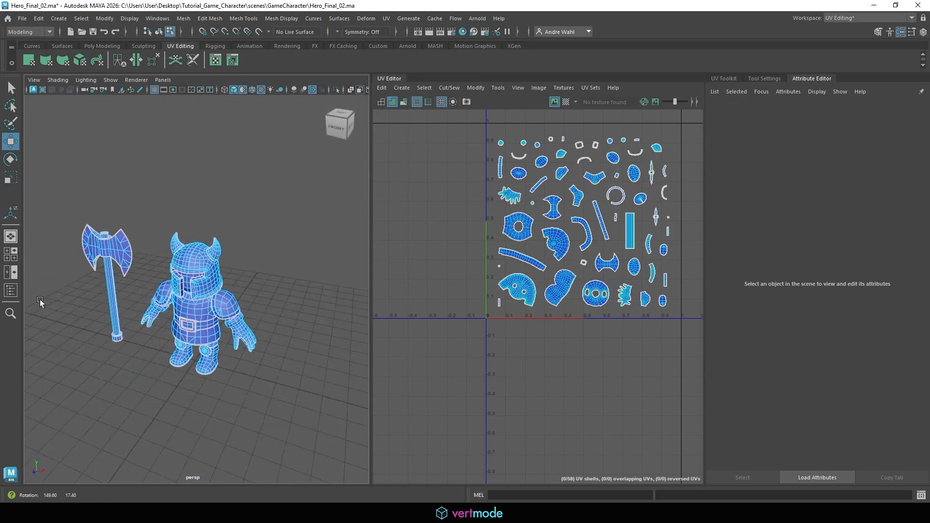
{"action": "middle_click_drag", "start_coordinate": [137, 284], "coordinate": [156, 257], "text": "alt"}
{"action": "right_click_drag", "start_coordinate": [155, 257], "coordinate": [241, 222], "text": "alt"}
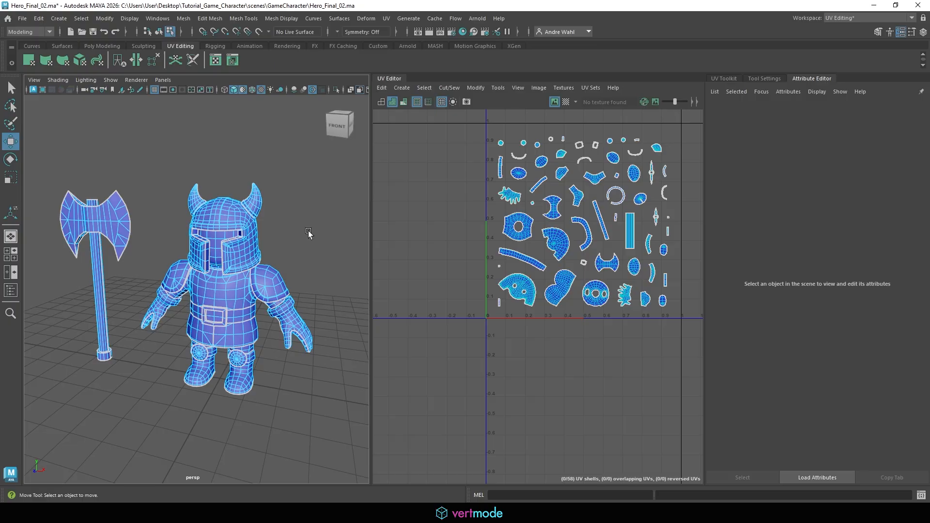
{"action": "right_click_drag", "start_coordinate": [212, 206], "coordinate": [261, 169]}
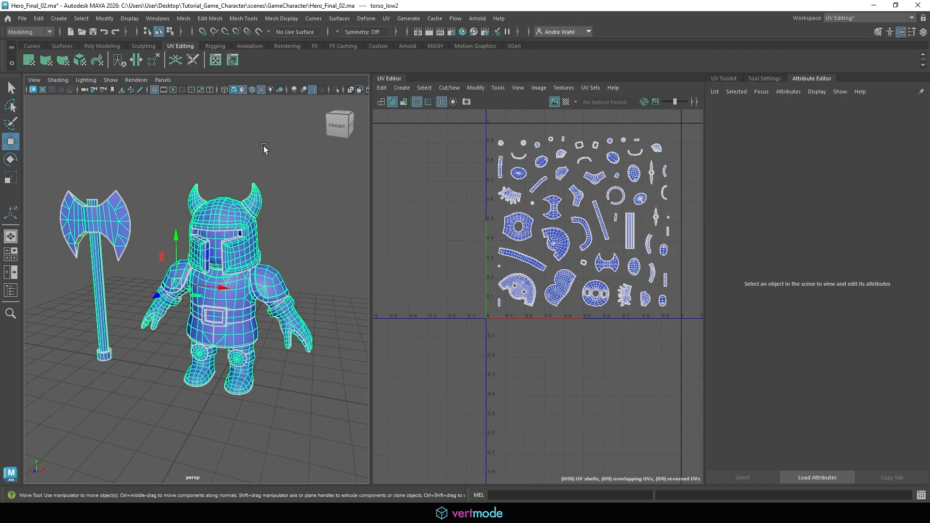
{"action": "left_click", "coordinate": [265, 148]}
{"action": "left_click", "coordinate": [235, 233]}
{"action": "left_click", "coordinate": [39, 18]}
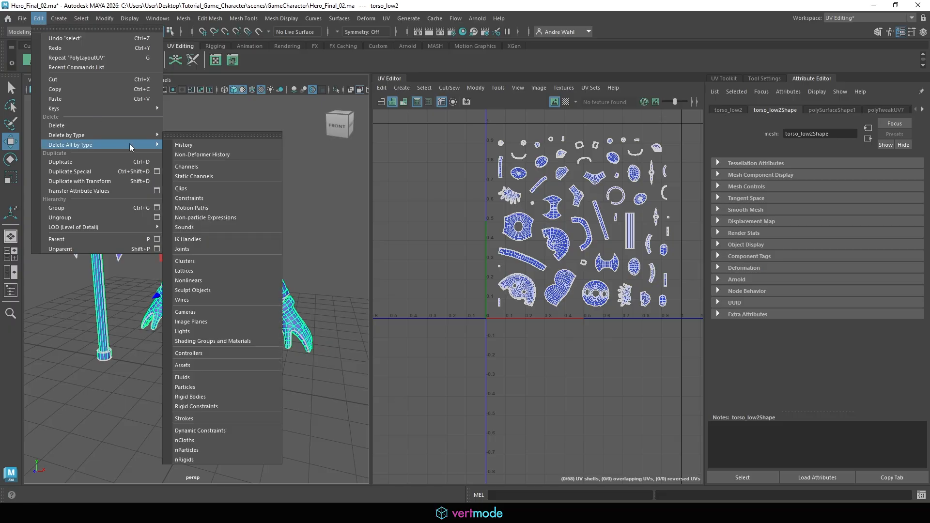
{"action": "mouse_move", "coordinate": [155, 135]}
{"action": "left_click", "coordinate": [183, 135]}
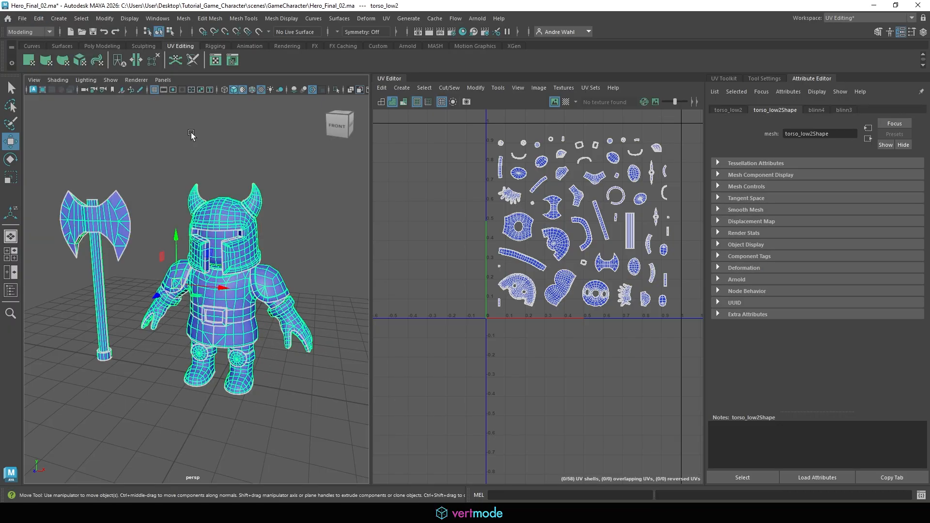
Save the scene as a new version named Hero_Final_03.ma in the GameCharacter folder.
{"action": "left_click", "coordinate": [23, 20]}
{"action": "left_click", "coordinate": [52, 71]}
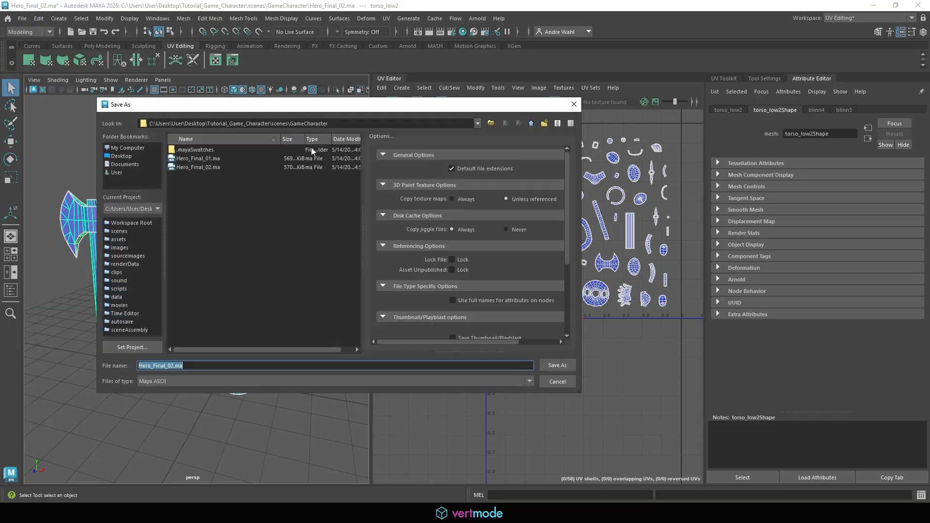
{"action": "left_click", "coordinate": [196, 368]}
{"action": "key", "text": "BackSpace"}
{"action": "key", "text": "BackSpace"}
{"action": "key", "text": "BackSpace"}
{"action": "key", "text": "BackSpace"}
{"action": "type", "text": "3"}
{"action": "left_click", "coordinate": [541, 366]}
{"action": "key", "text": "w"}
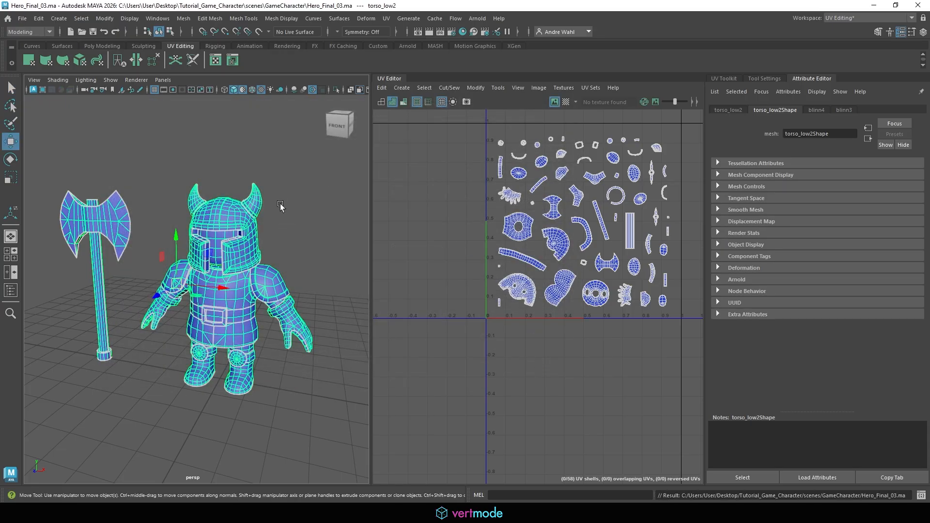
Make map1 the current UV set of the knight and axe mesh in the UV Set Editor, then deselect the mesh.
{"action": "left_click", "coordinate": [337, 225]}
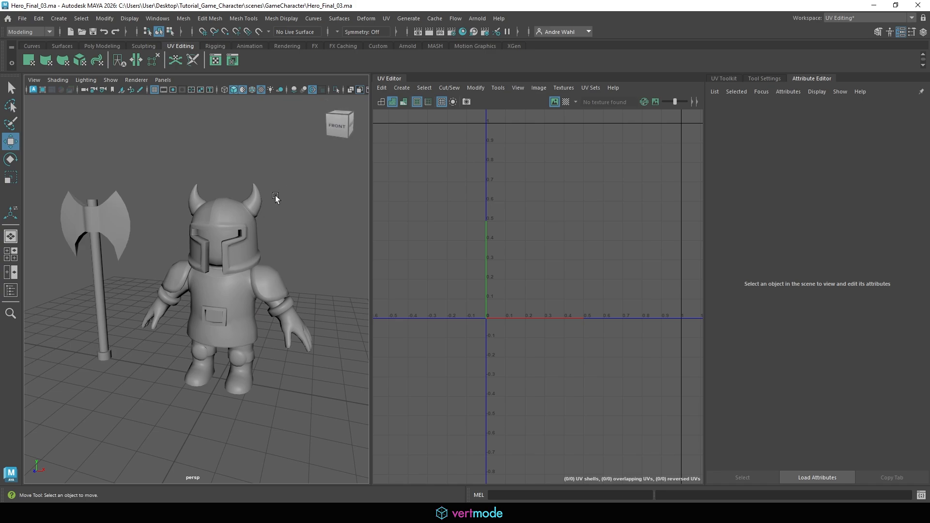
{"action": "left_click", "coordinate": [245, 228]}
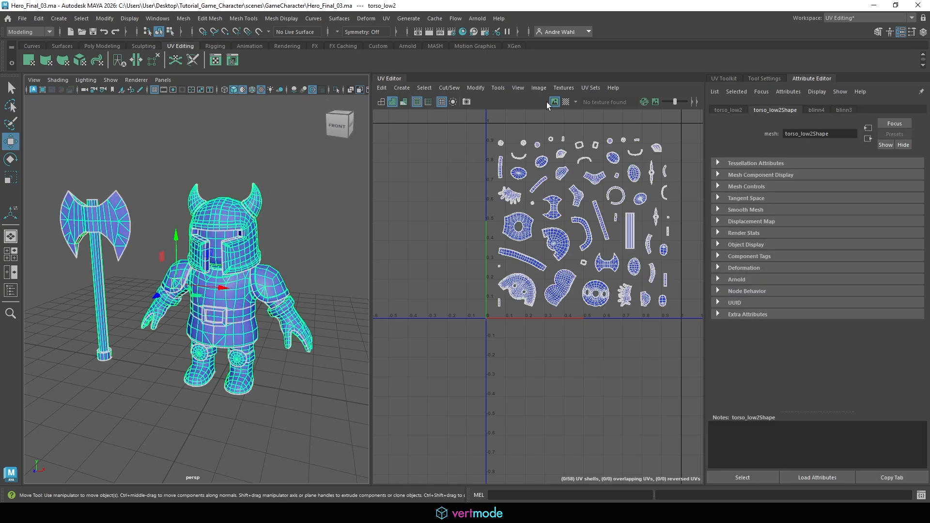
{"action": "left_click", "coordinate": [590, 88]}
{"action": "left_click", "coordinate": [605, 105]}
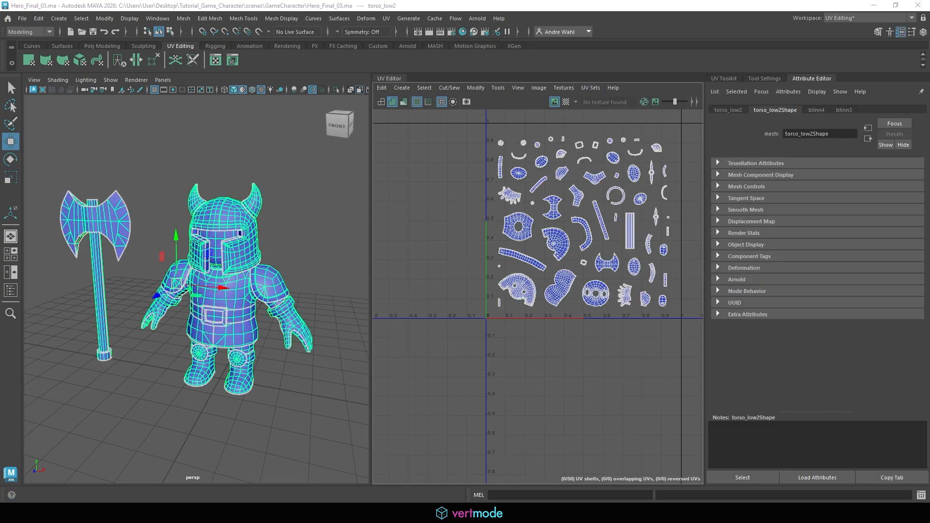
{"action": "left_click", "coordinate": [350, 102]}
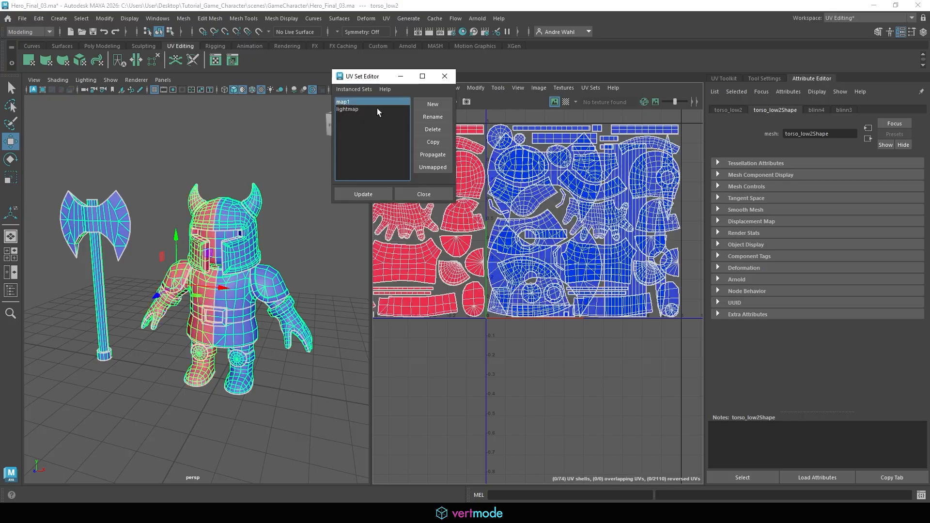
{"action": "left_click", "coordinate": [444, 76]}
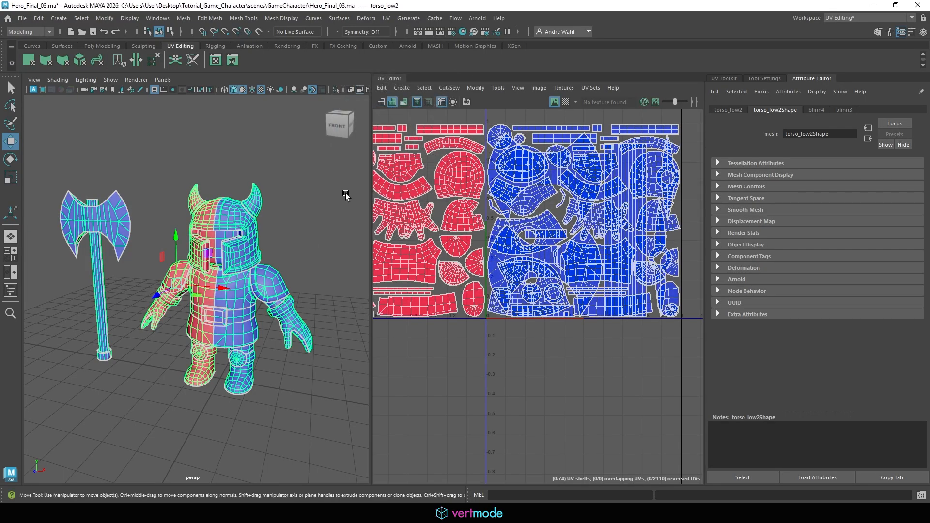
{"action": "left_click", "coordinate": [302, 277]}
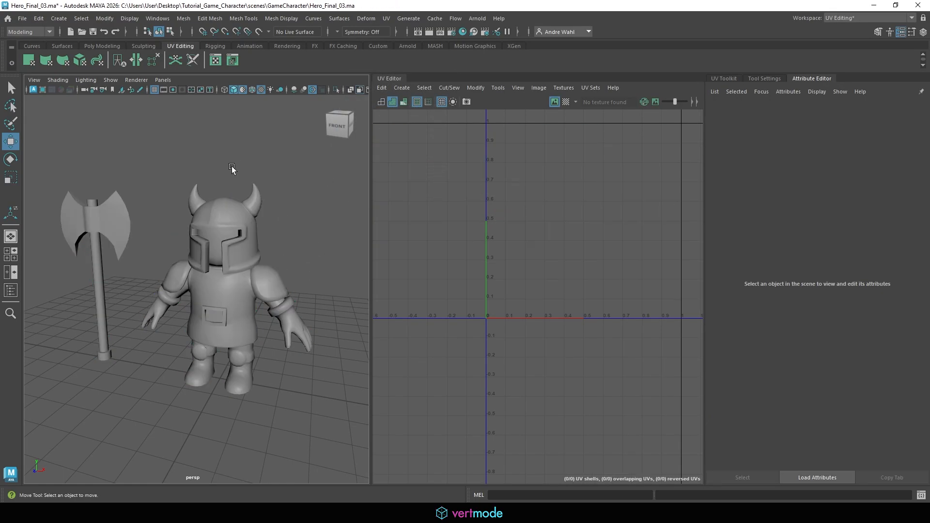